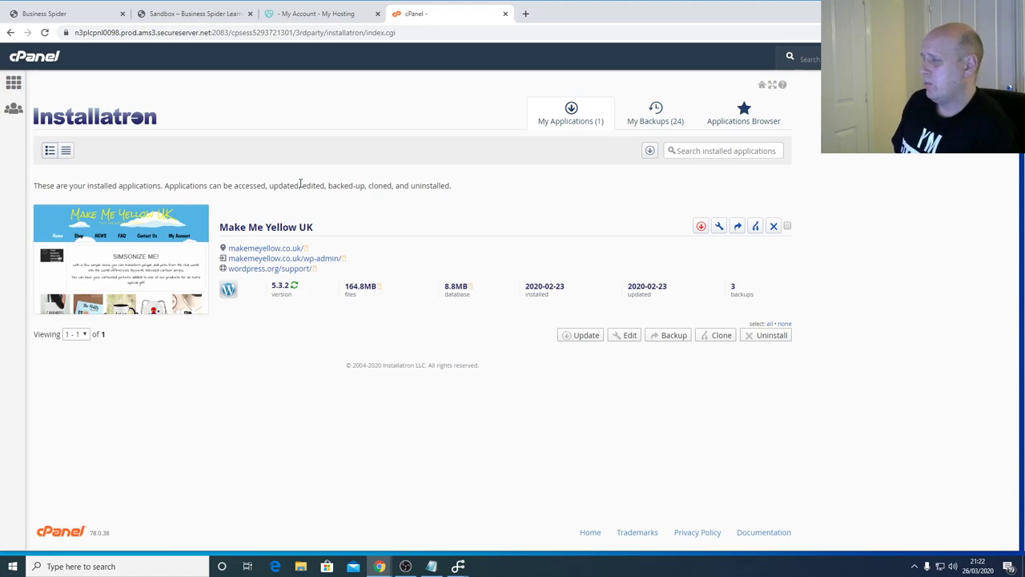
- Find WordPress under Content Management in Installatron's Applications Browser and open its page
mouse_move(47, 217)
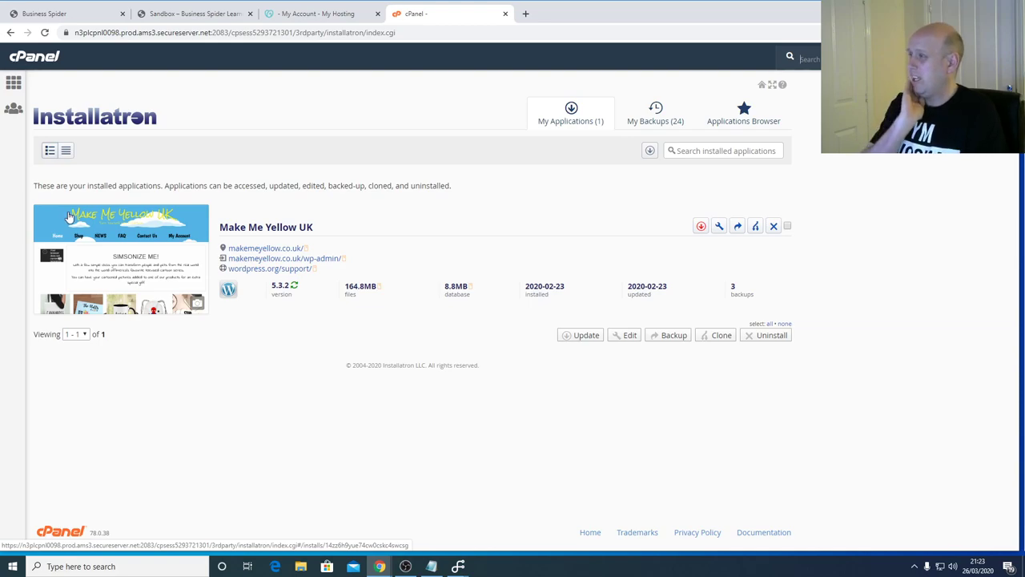
left_click(737, 125)
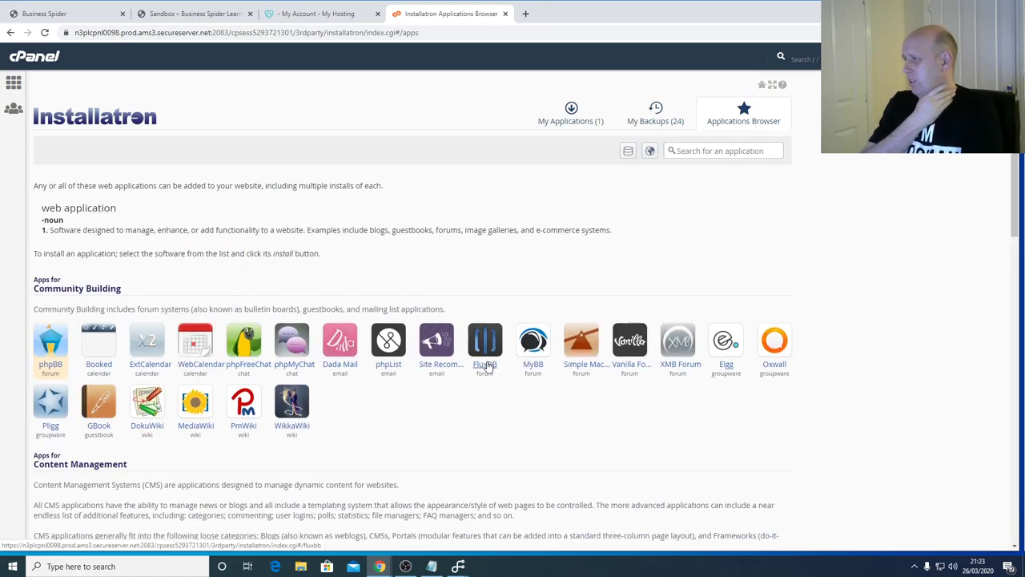
scroll(588, 414, "down", 3)
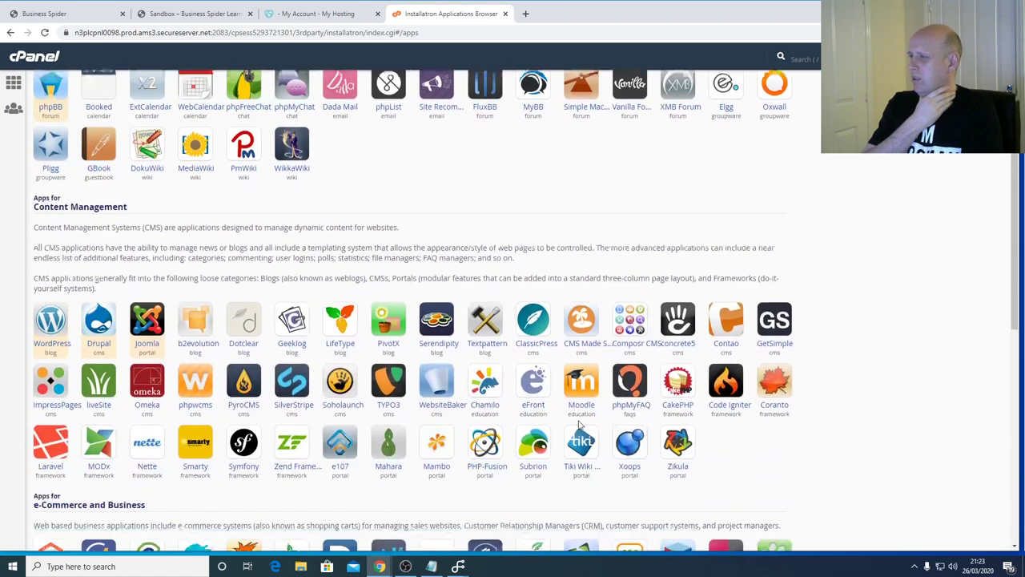
scroll(480, 289, "down", 2)
scroll(481, 289, "down", 2)
scroll(629, 334, "down", 3)
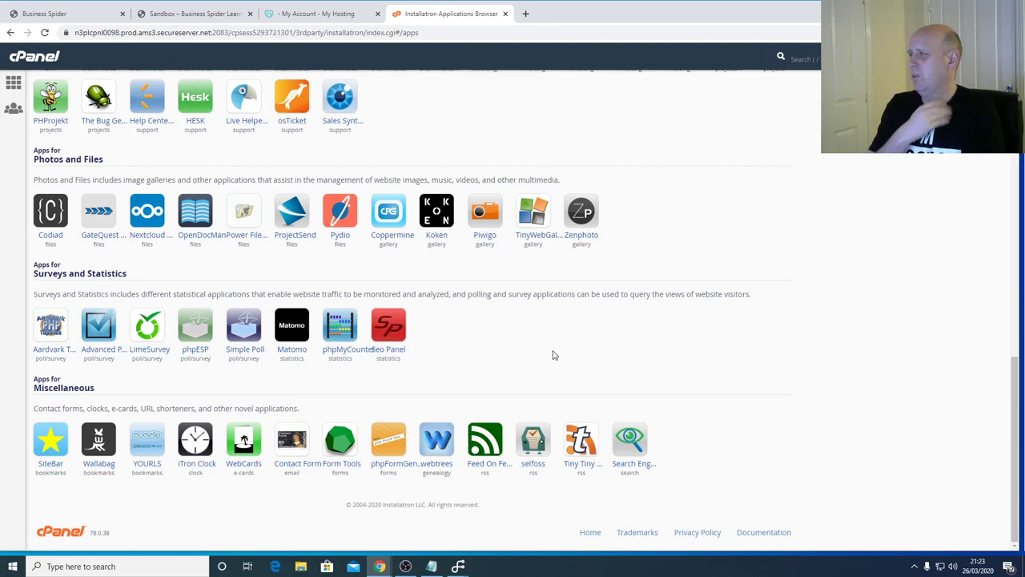
scroll(552, 355, "up", 3)
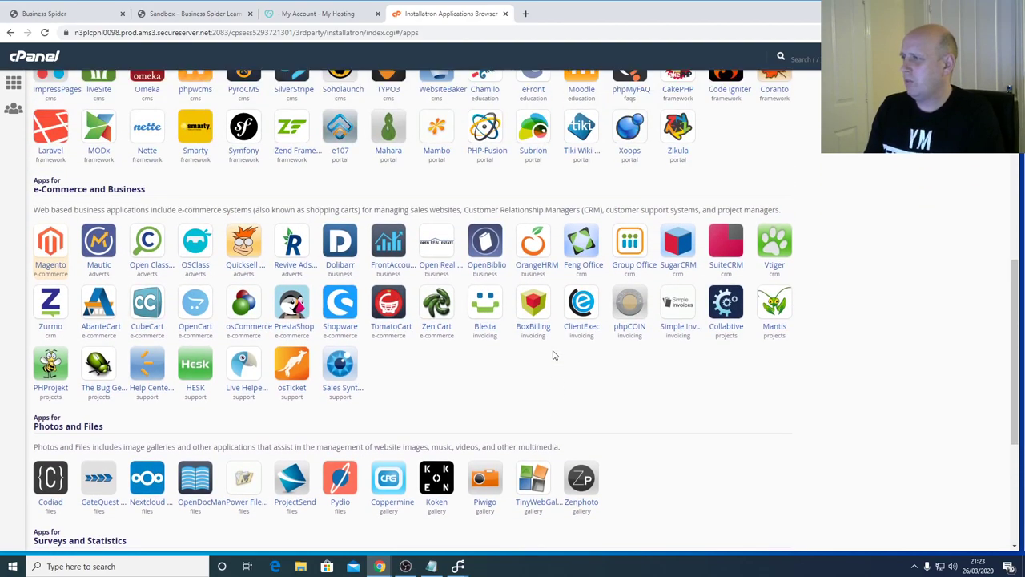
scroll(528, 365, "up", 2)
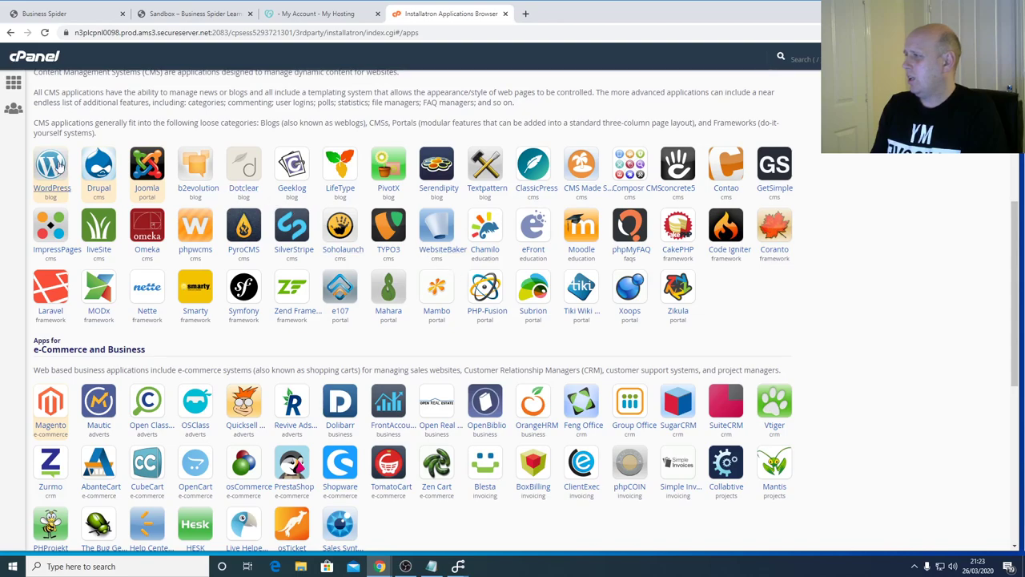
left_click(53, 186)
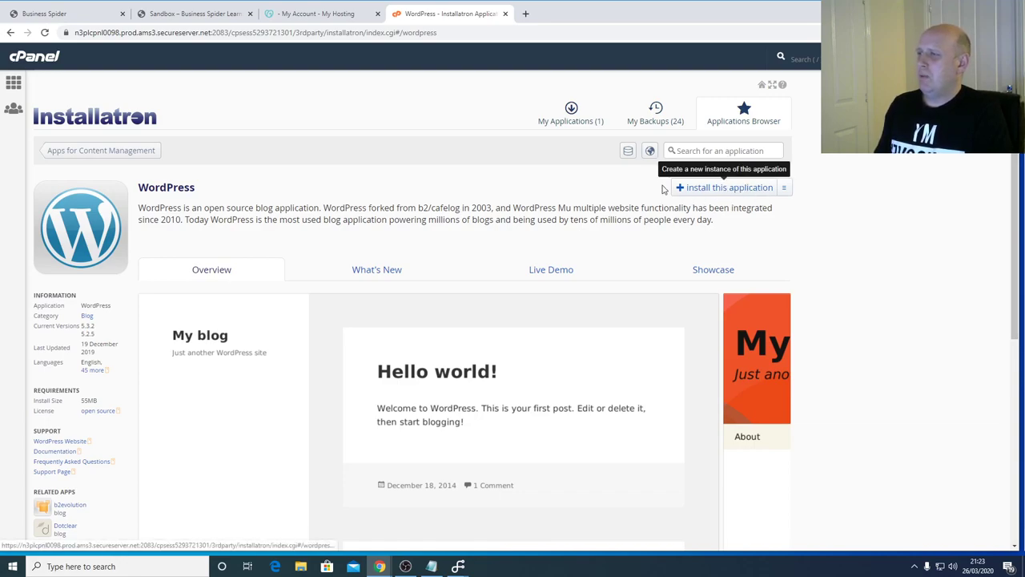
- Start a WordPress install and review the domain choices, keeping lewisleisure.co.uk, and the Location explanation
left_click(741, 192)
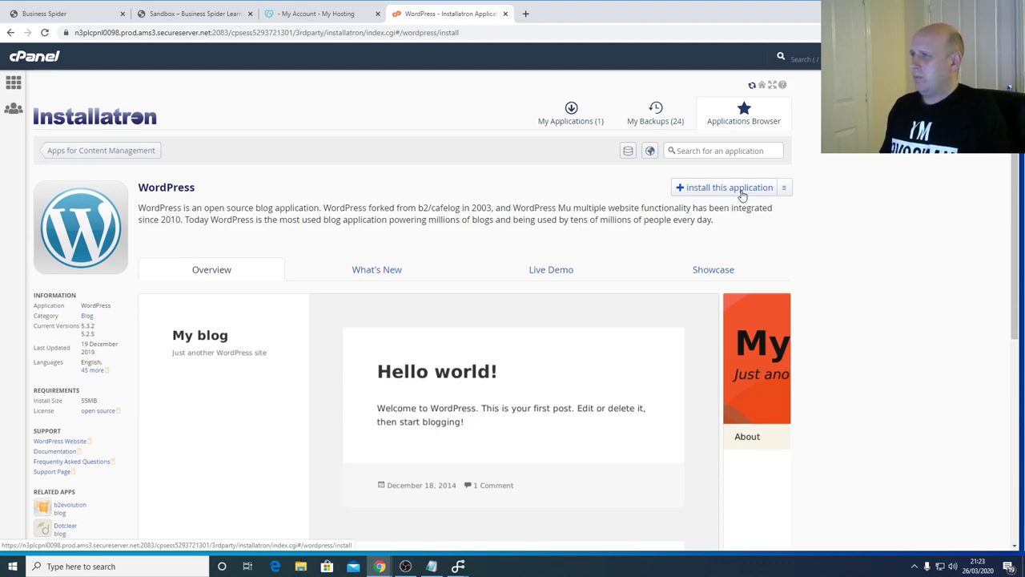
scroll(552, 292, "down", 3)
scroll(647, 265, "down", 2)
scroll(645, 272, "up", 5)
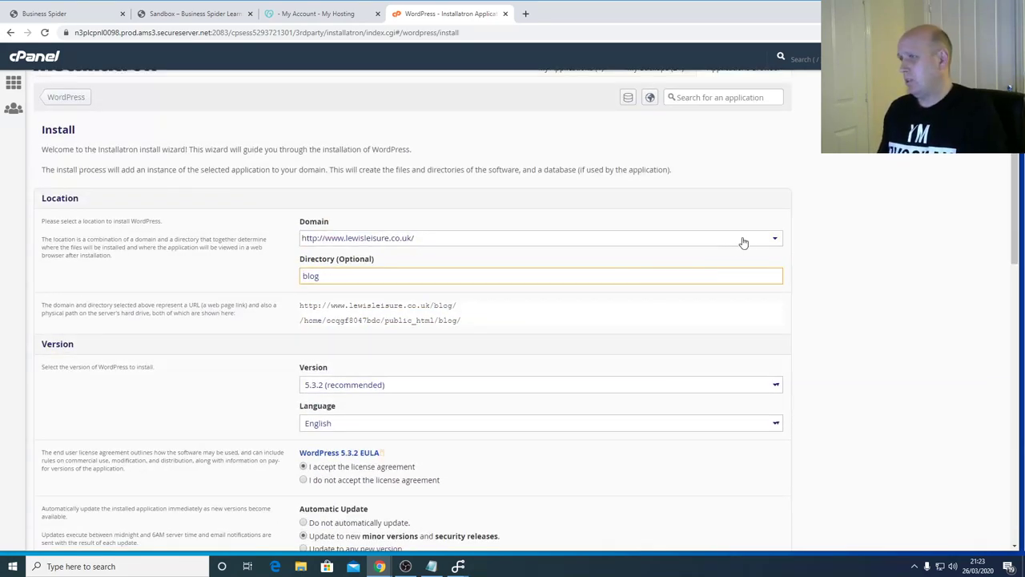
left_click(775, 239)
left_click(775, 238)
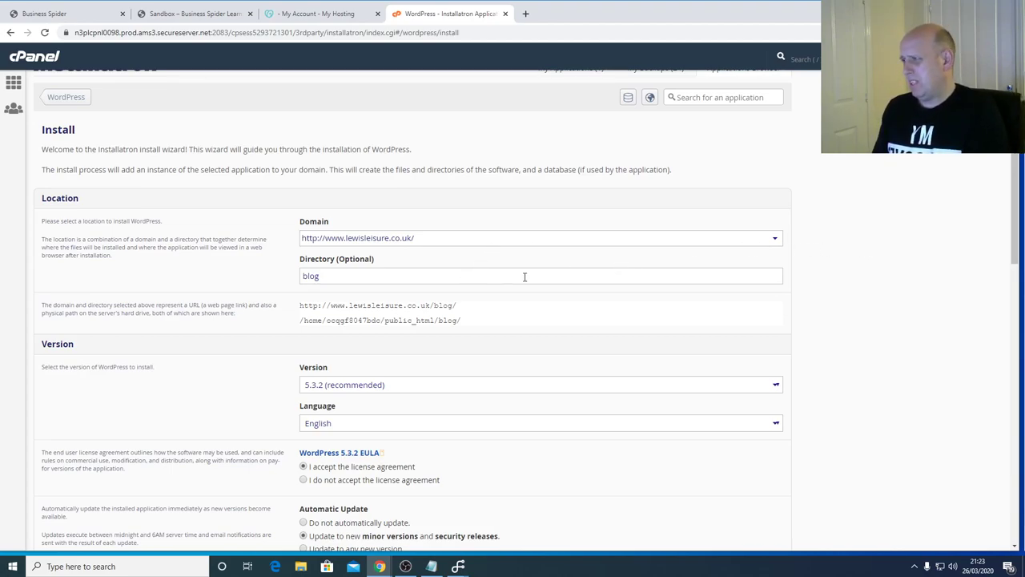
scroll(530, 273, "down", 1)
left_click_drag(40, 166, 202, 219)
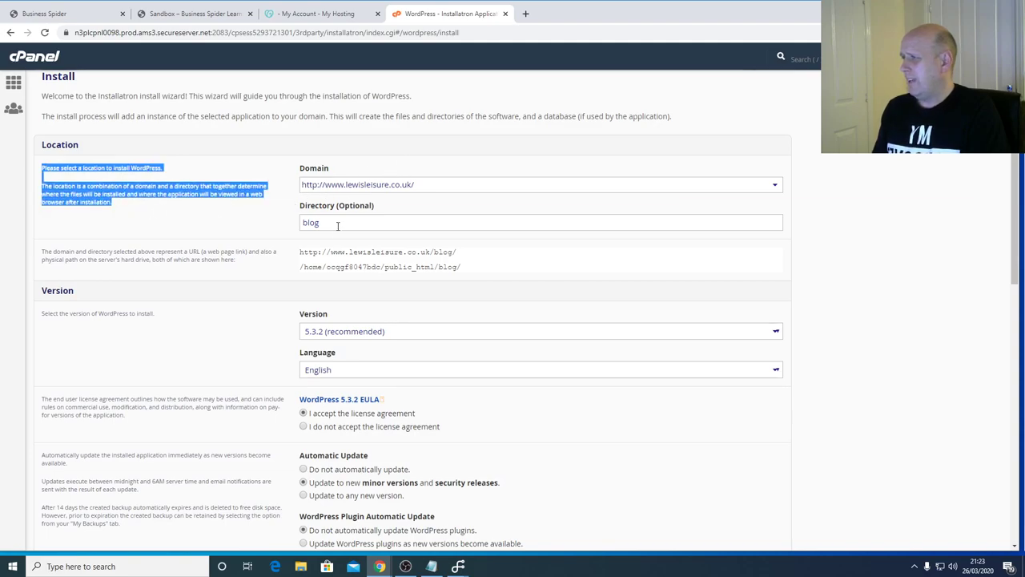
scroll(616, 252, "down", 5)
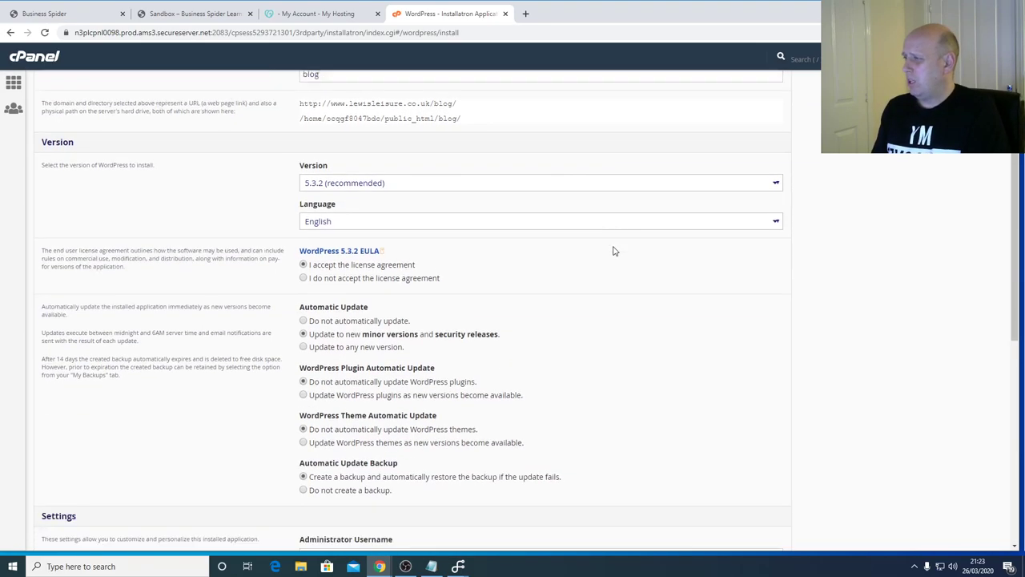
scroll(561, 272, "up", 3)
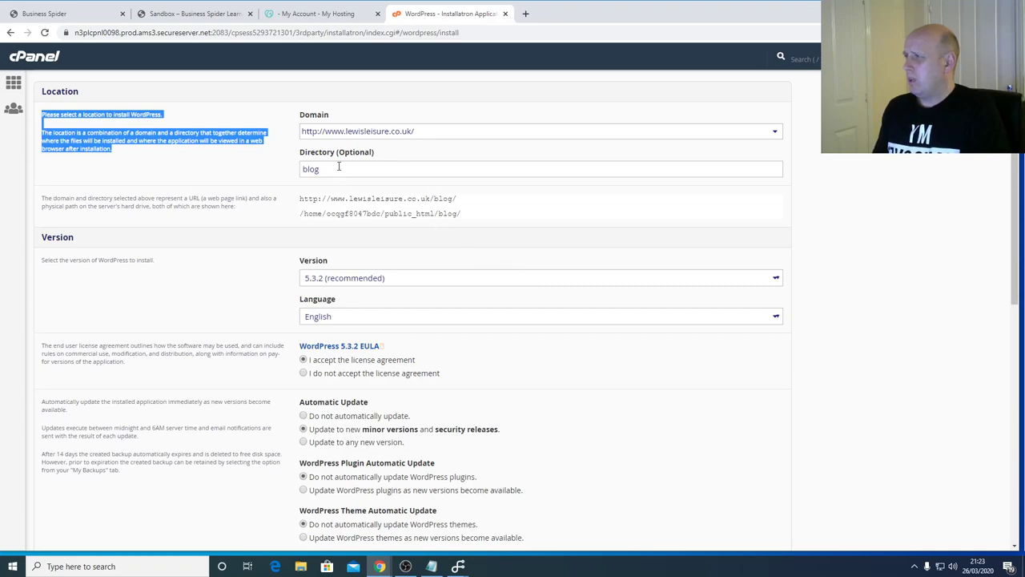
- Look over the 'blog' directory, default tagline and 'My blog' website title fields
double_click(339, 168)
scroll(405, 192, "down", 5)
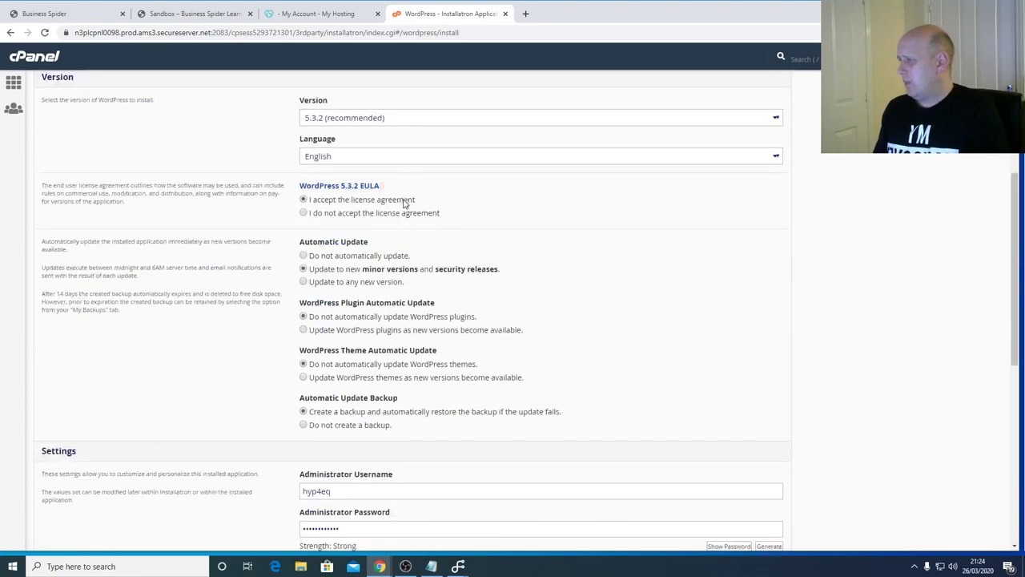
scroll(378, 226, "down", 1)
scroll(377, 225, "down", 3)
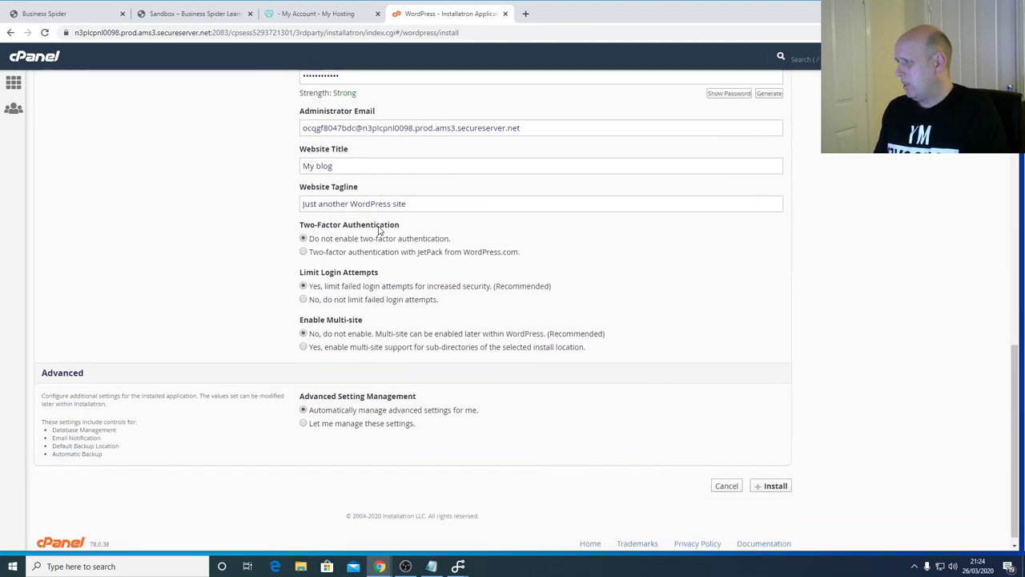
left_click_drag(349, 155, 275, 158)
left_click_drag(453, 193, 283, 192)
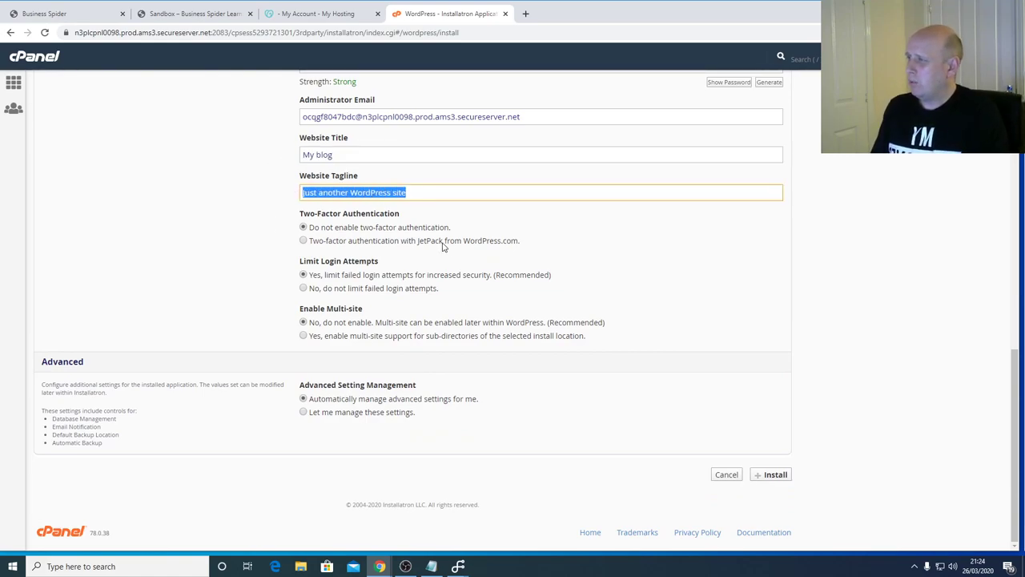
left_click(349, 158)
left_click_drag(348, 158, 288, 157)
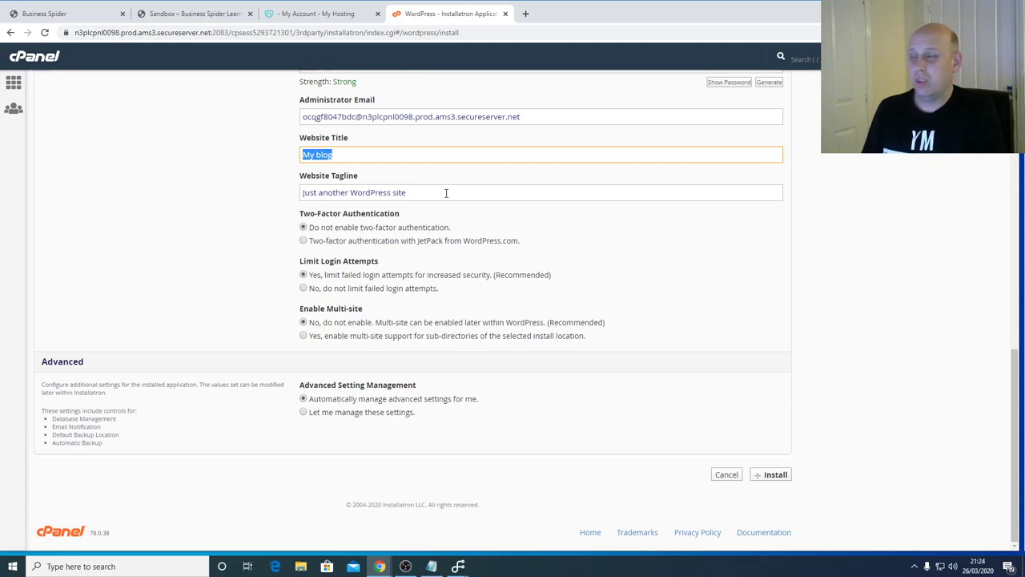
- Leave the install form uninstalled and go back to the cPanel home page
scroll(753, 304, "up", 2)
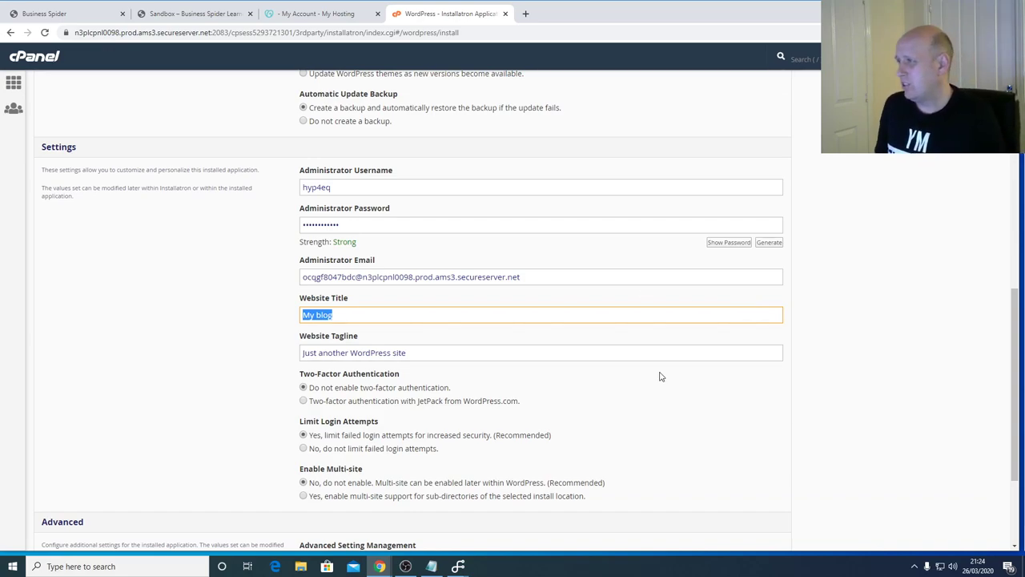
scroll(661, 377, "up", 2)
scroll(660, 376, "up", 6)
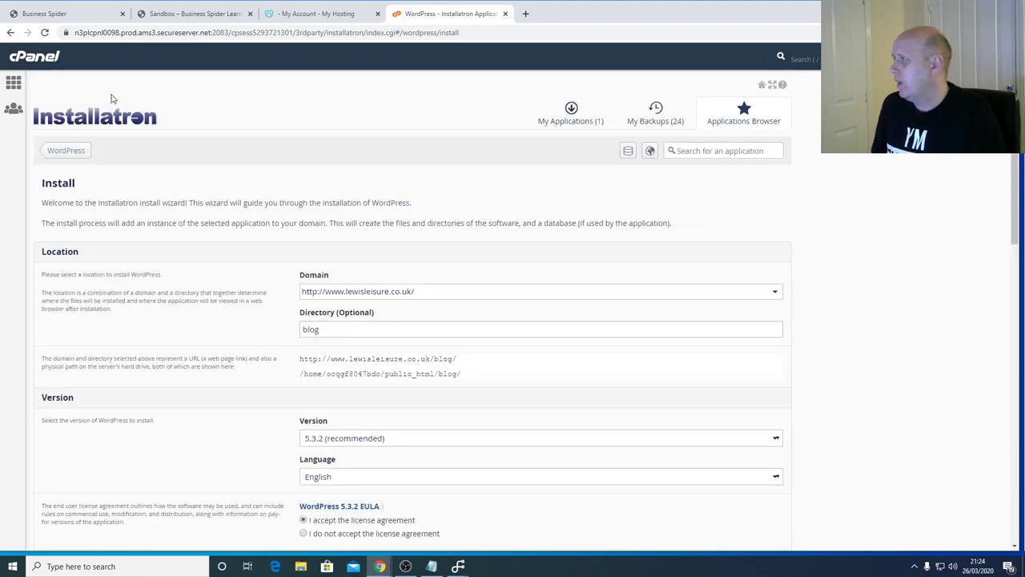
left_click(12, 85)
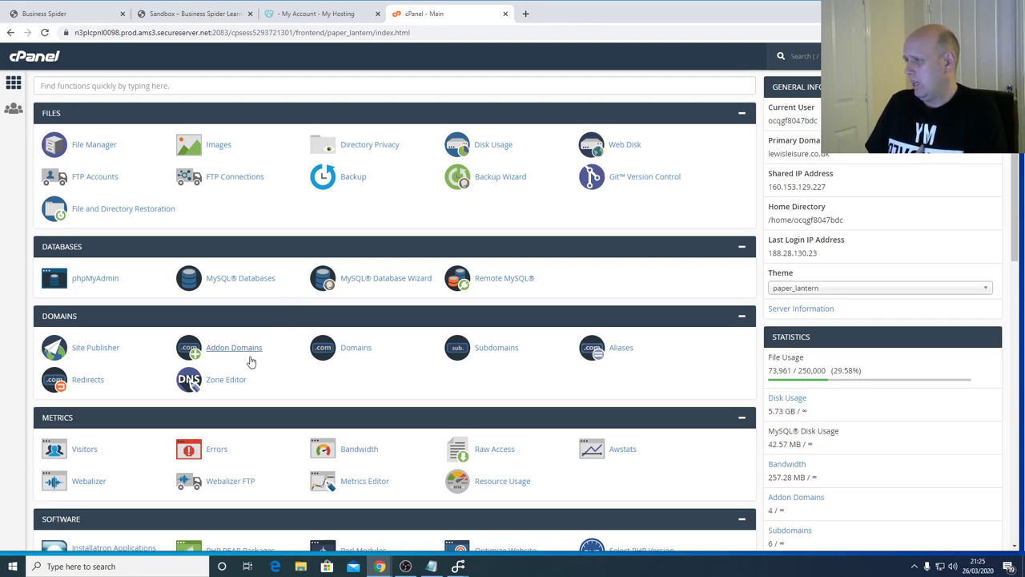
- Enter businessspider.co.uk as a new domain, then return home and select the shared IP address
left_click(359, 355)
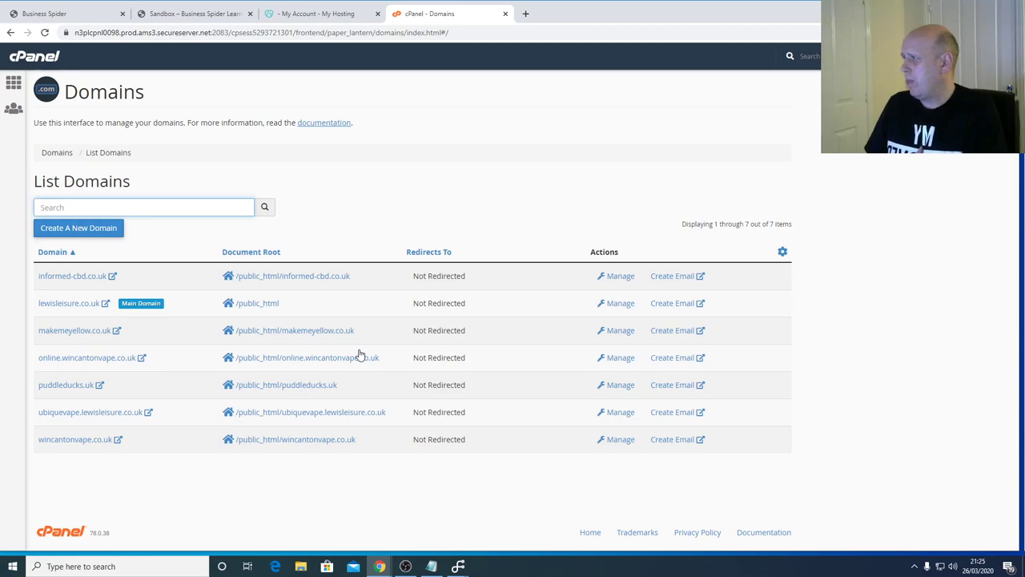
left_click(103, 228)
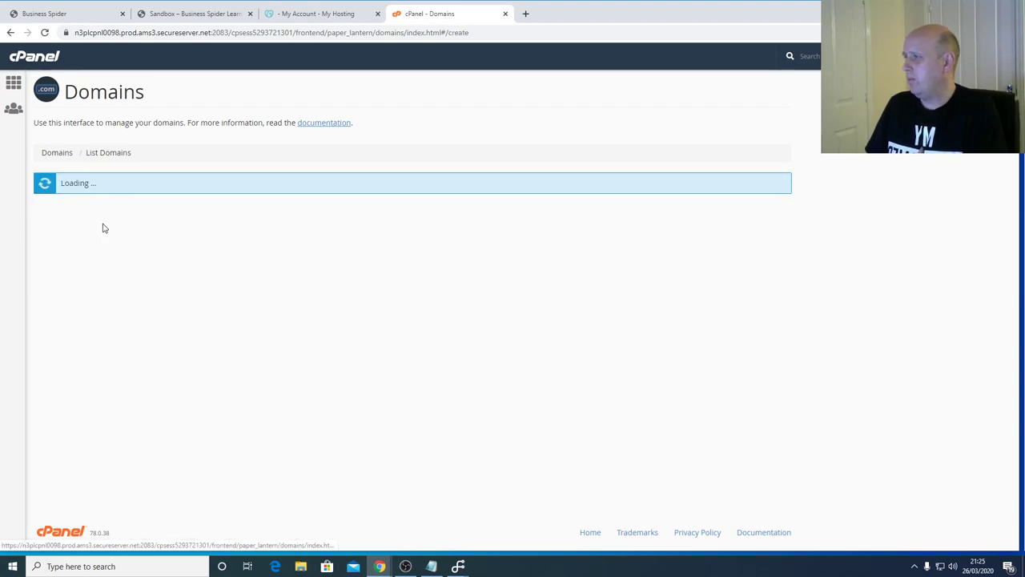
left_click(128, 267)
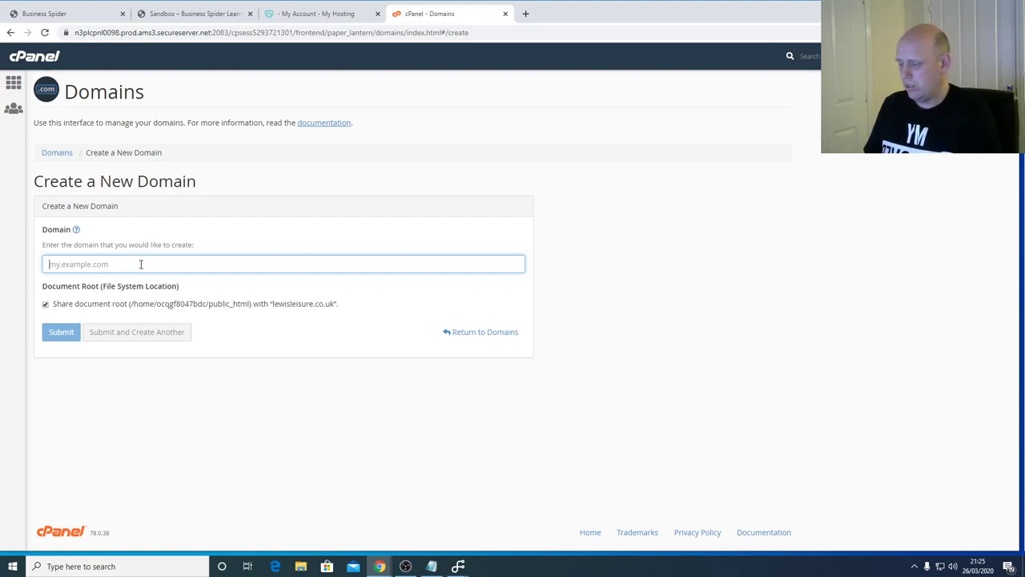
type("businessspider.co.uk")
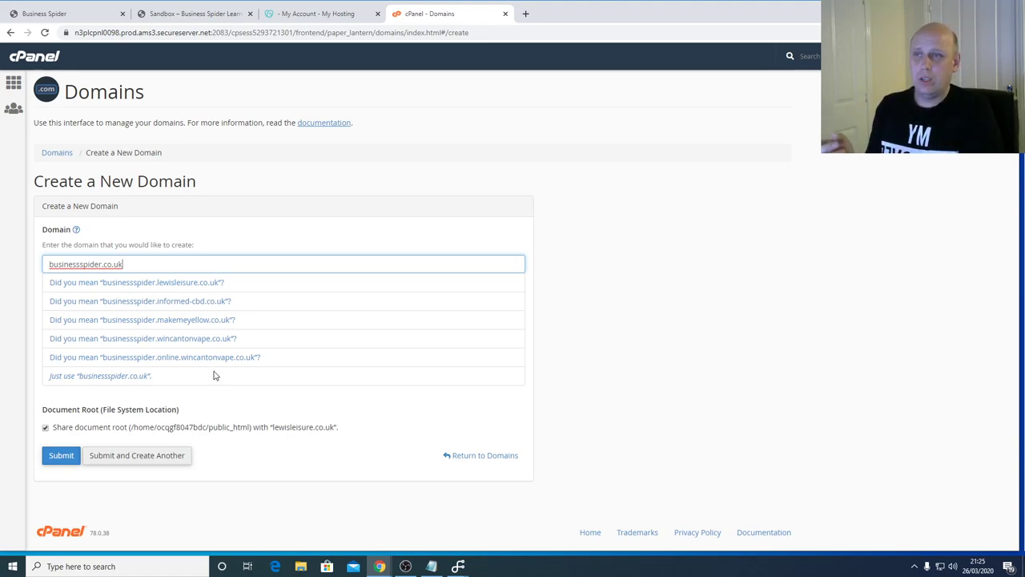
left_click(14, 83)
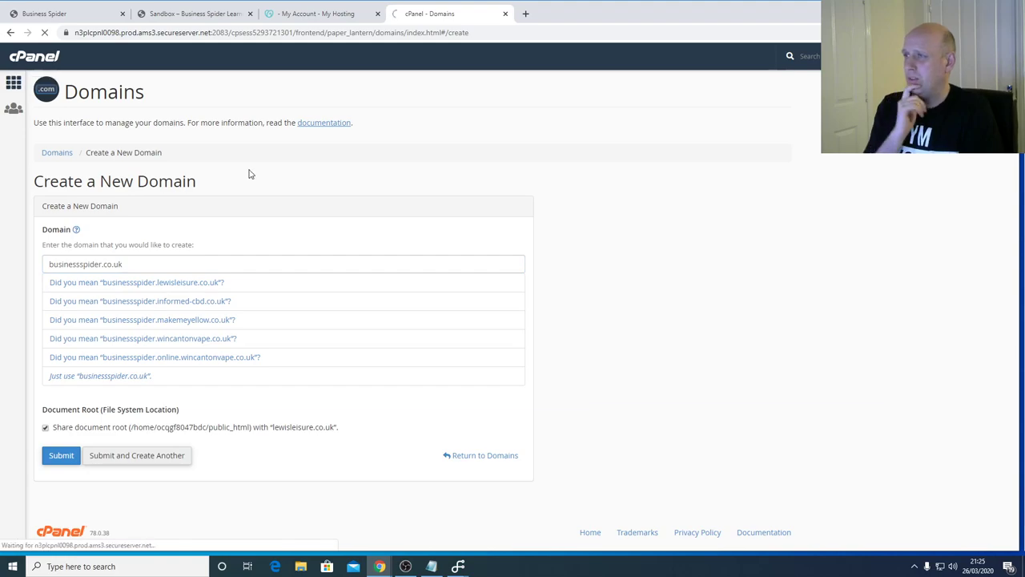
left_click_drag(826, 187, 772, 186)
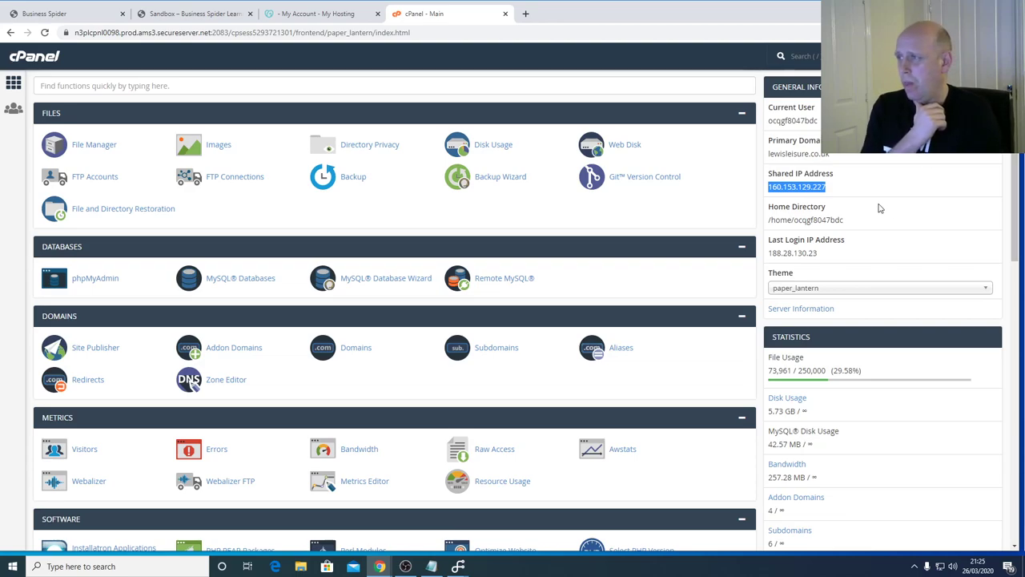
left_click_drag(843, 187, 776, 186)
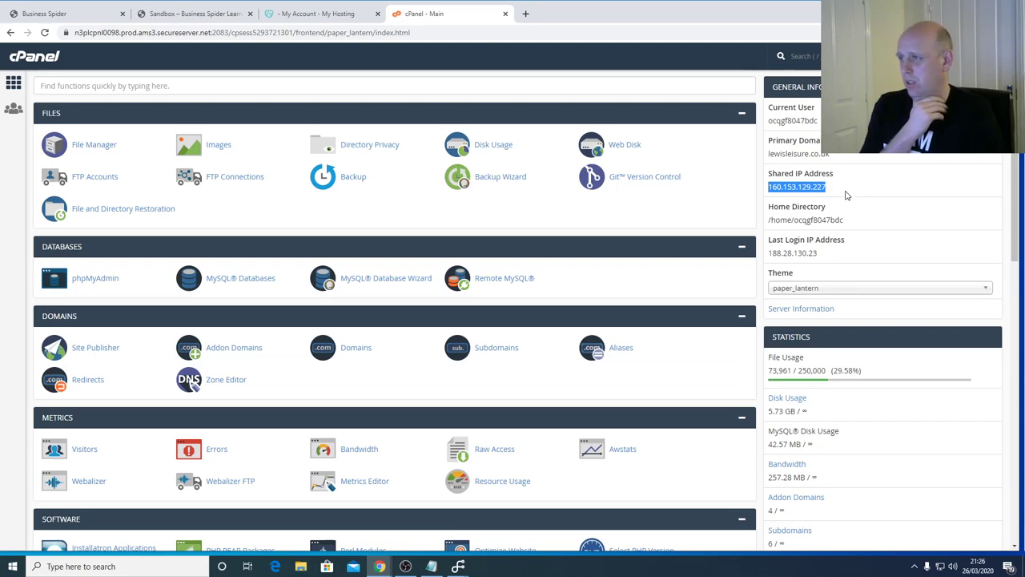
left_click(851, 210)
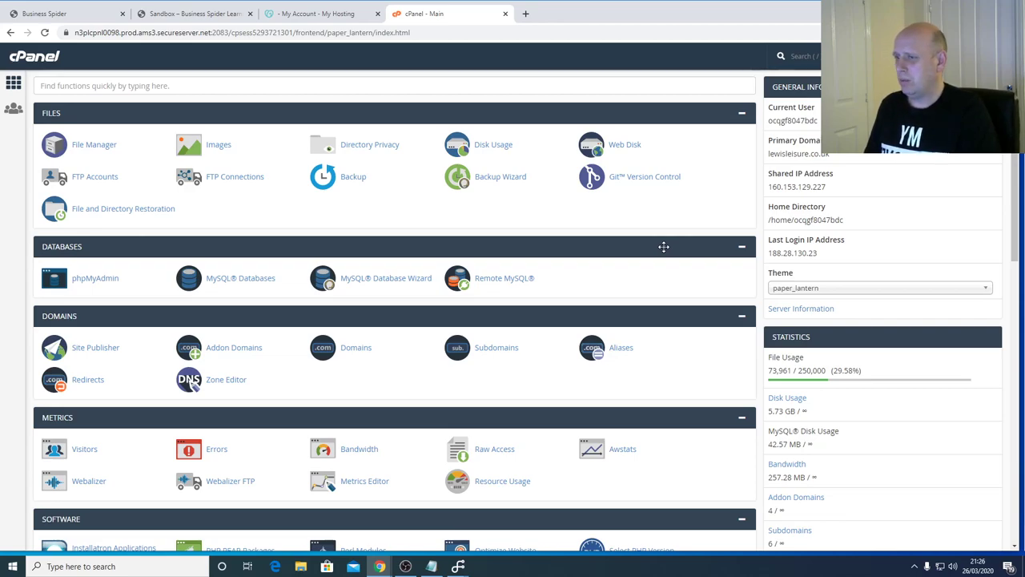
scroll(663, 247, "down", 2)
scroll(664, 246, "up", 2)
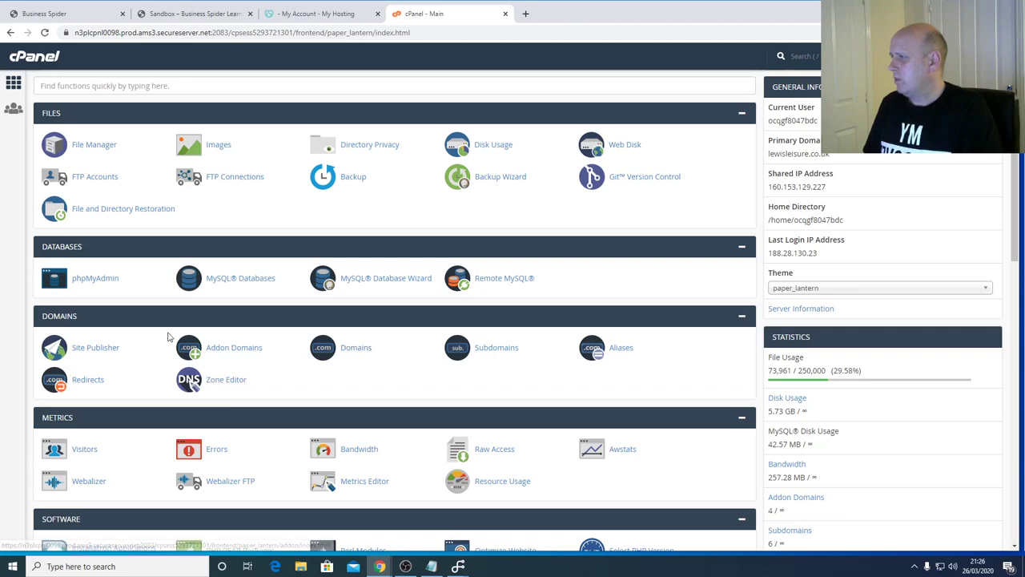
- Look over the addon domains page and return to the cPanel home page
left_click(212, 347)
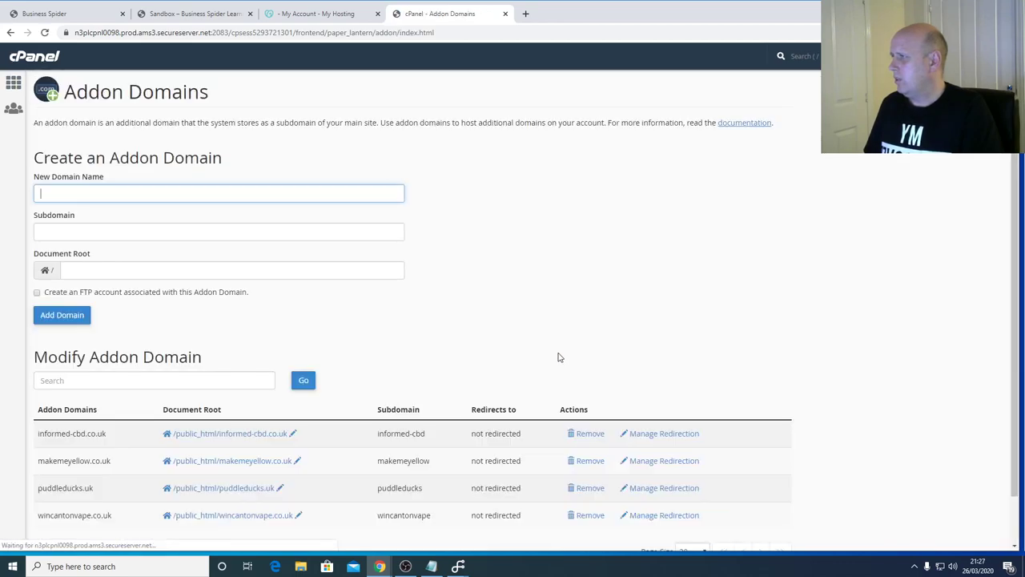
scroll(501, 275, "down", 1)
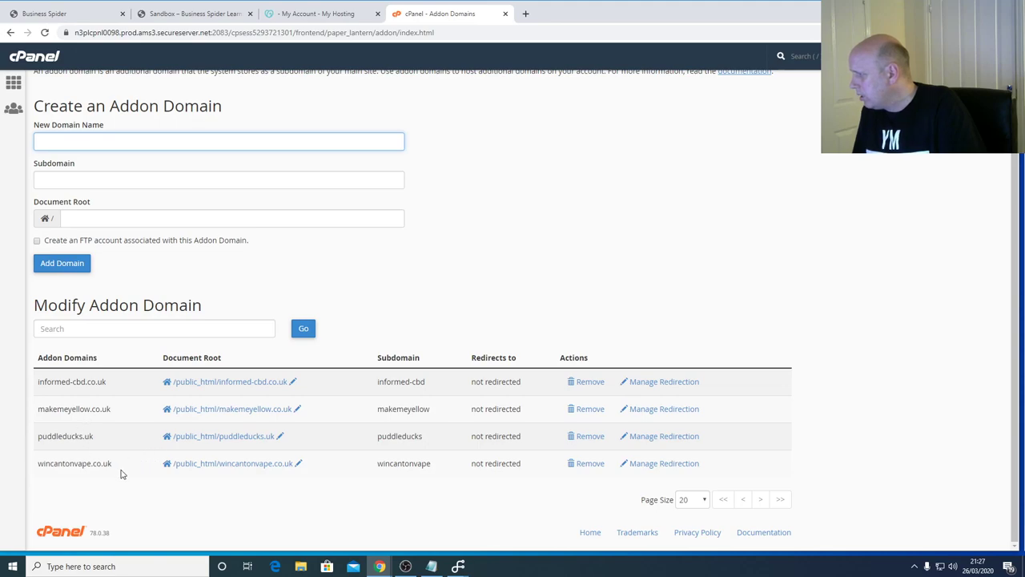
scroll(145, 446, "up", 1)
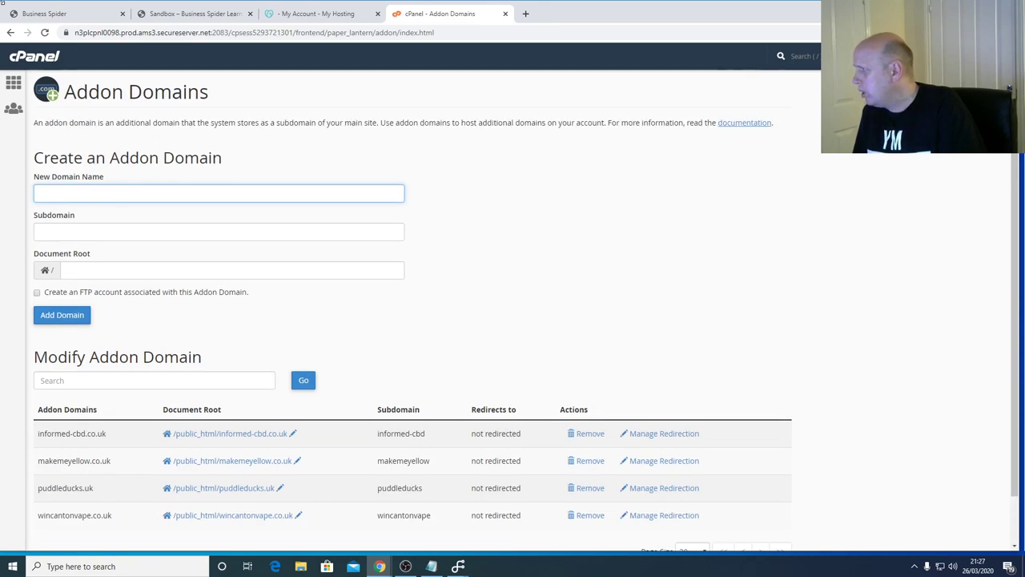
left_click(11, 83)
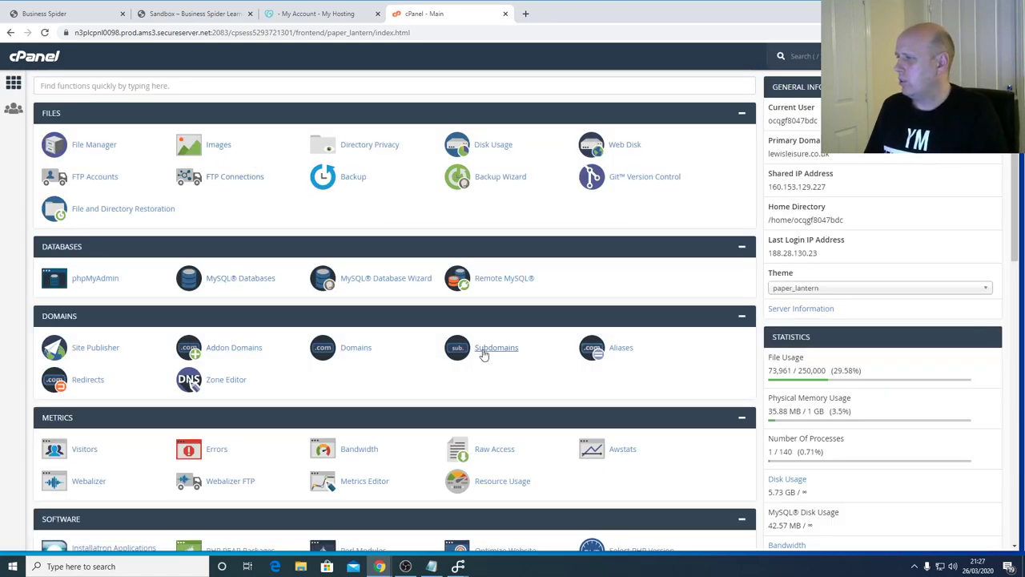
- Try to create subdomain 'isolation' on parent domain lewisleisure.co.uk
left_click(486, 354)
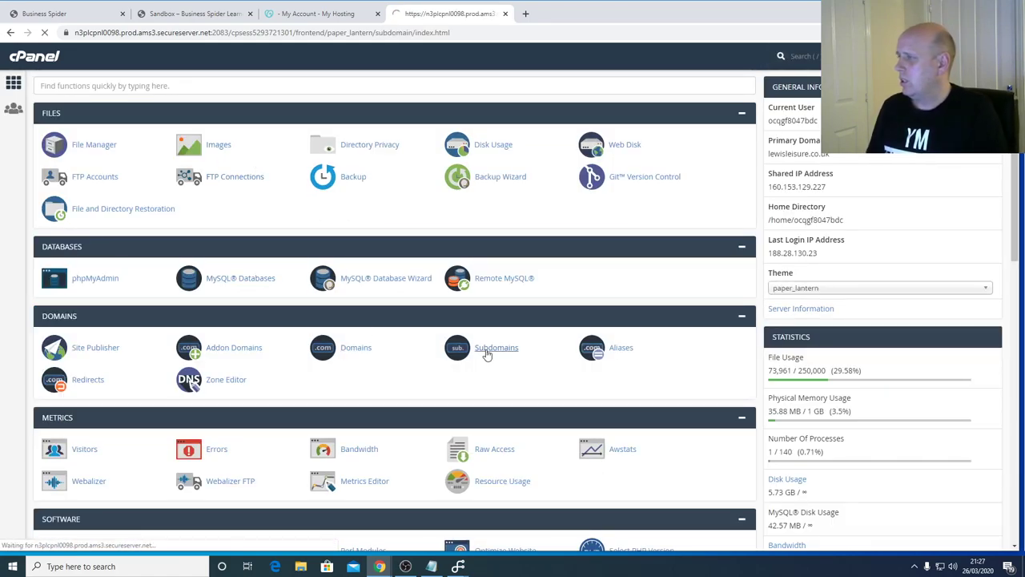
left_click(158, 202)
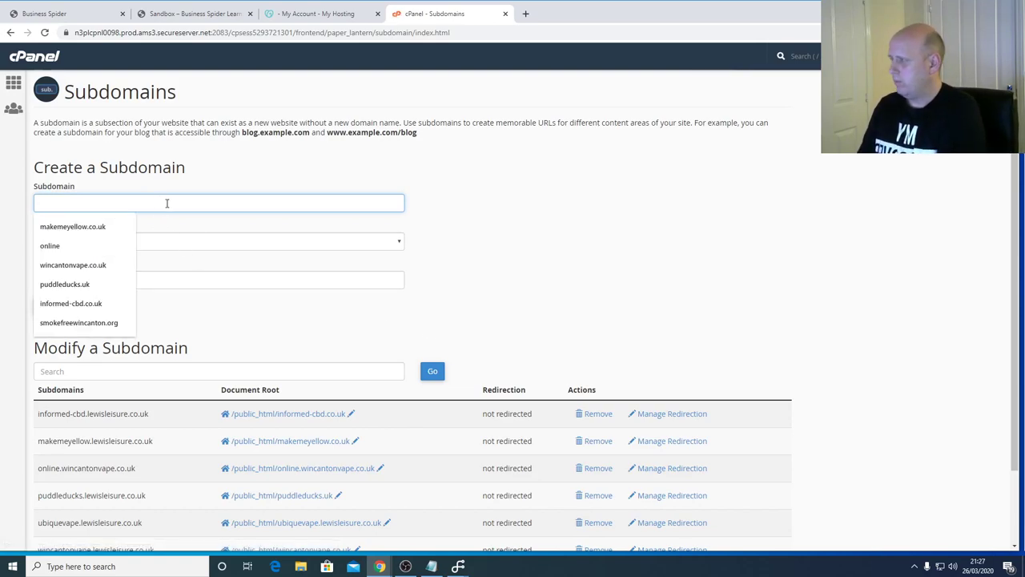
type("youtub")
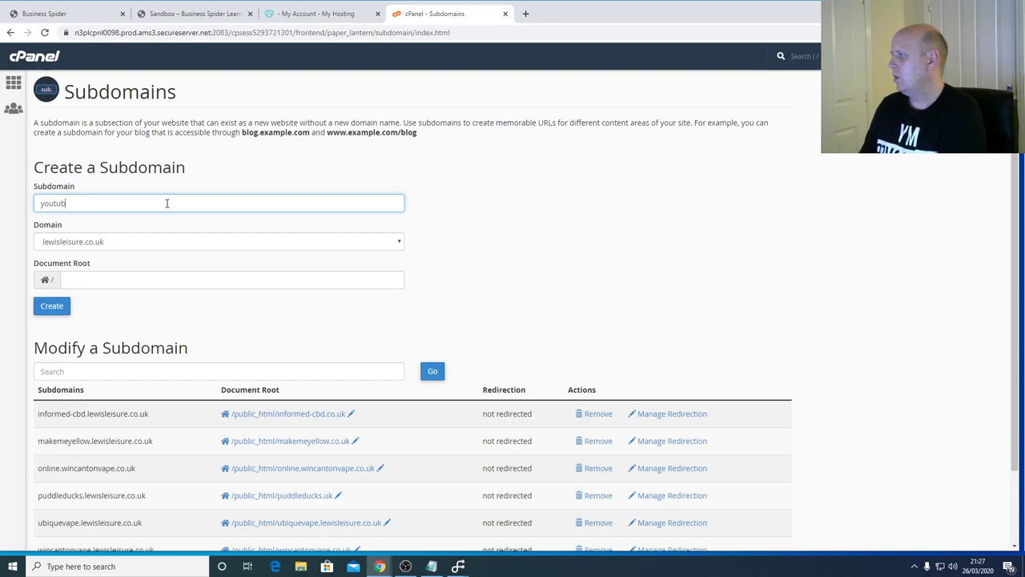
key("BackSpace")
type("isolation")
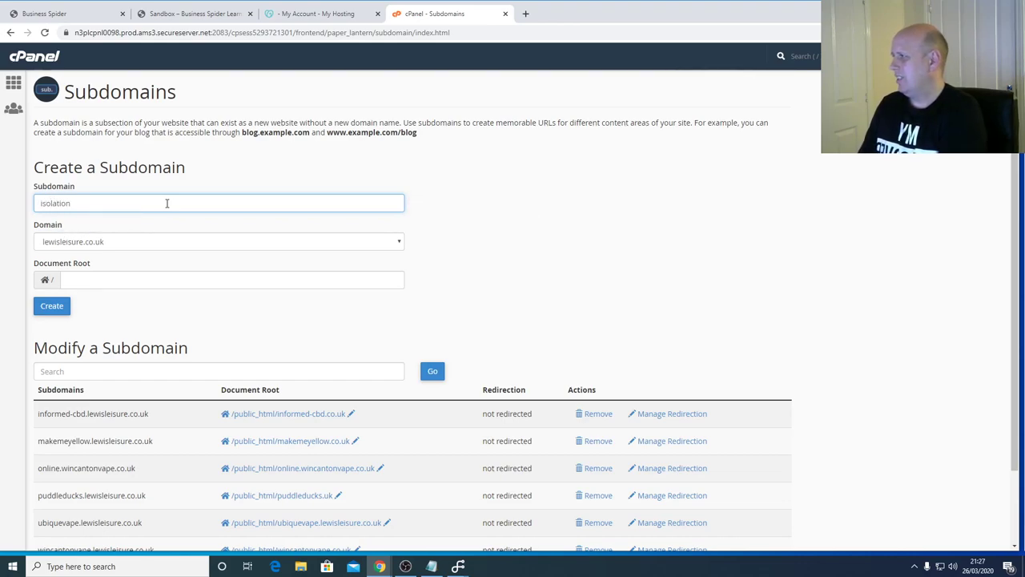
left_click(141, 240)
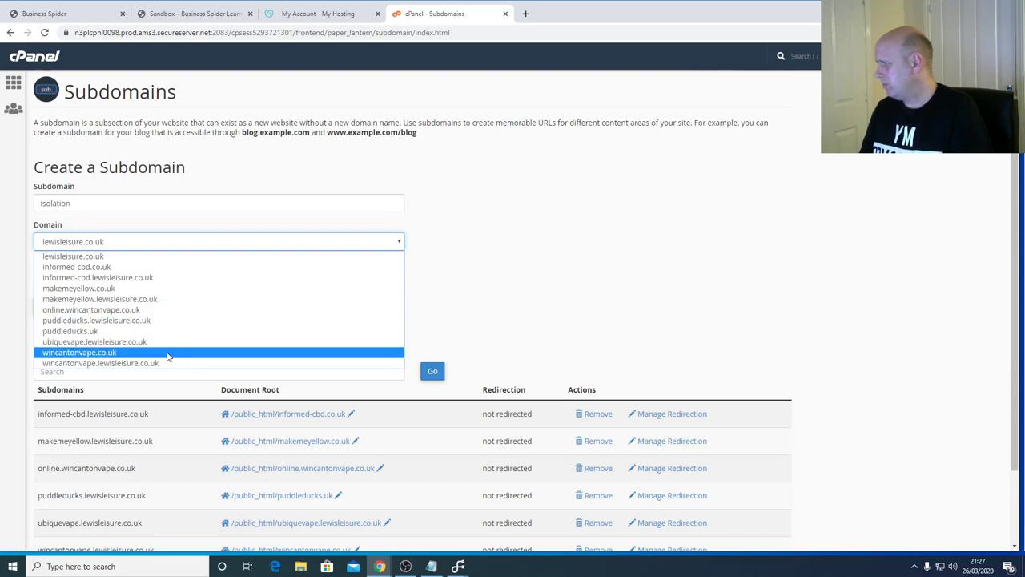
left_click(135, 257)
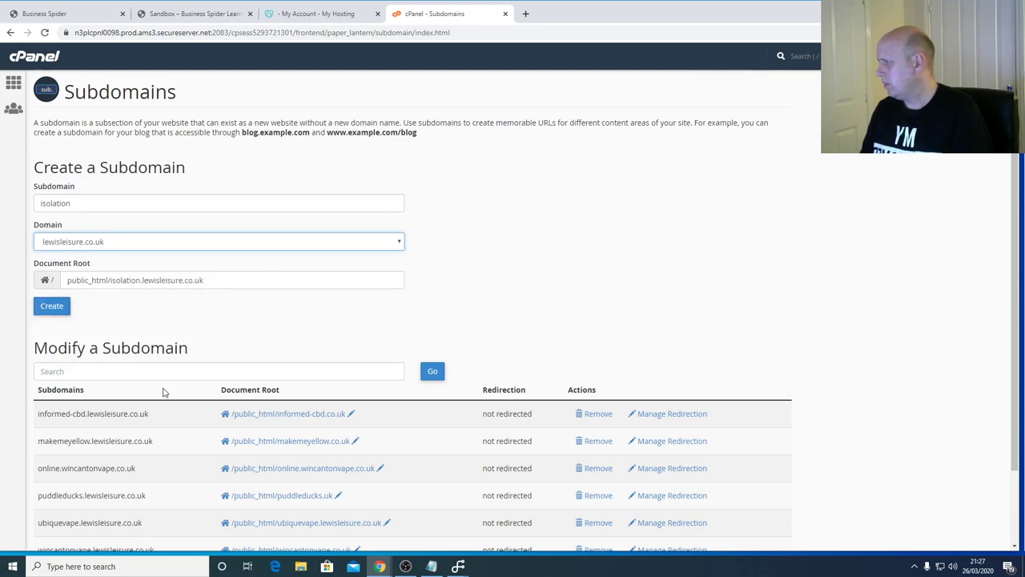
left_click(63, 305)
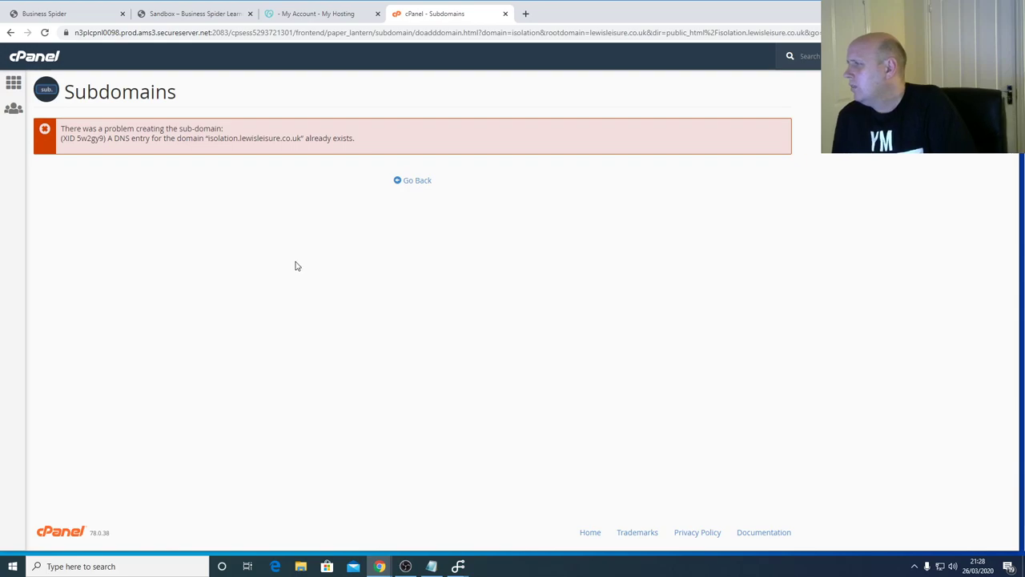
- After the error, confirm isolation.lewisleisure.co.uk is already listed, then return home
left_click(421, 185)
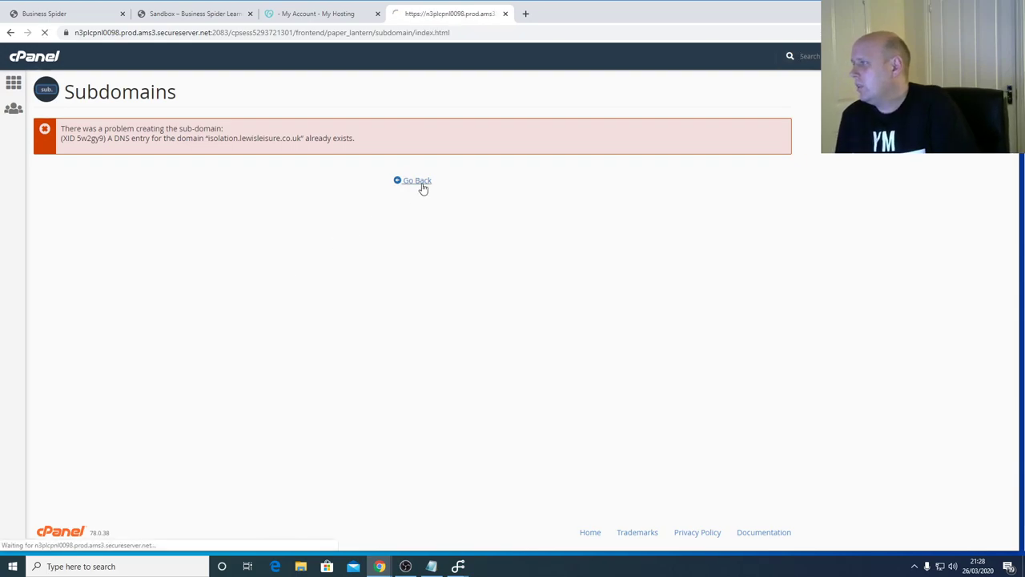
scroll(462, 204, "down", 2)
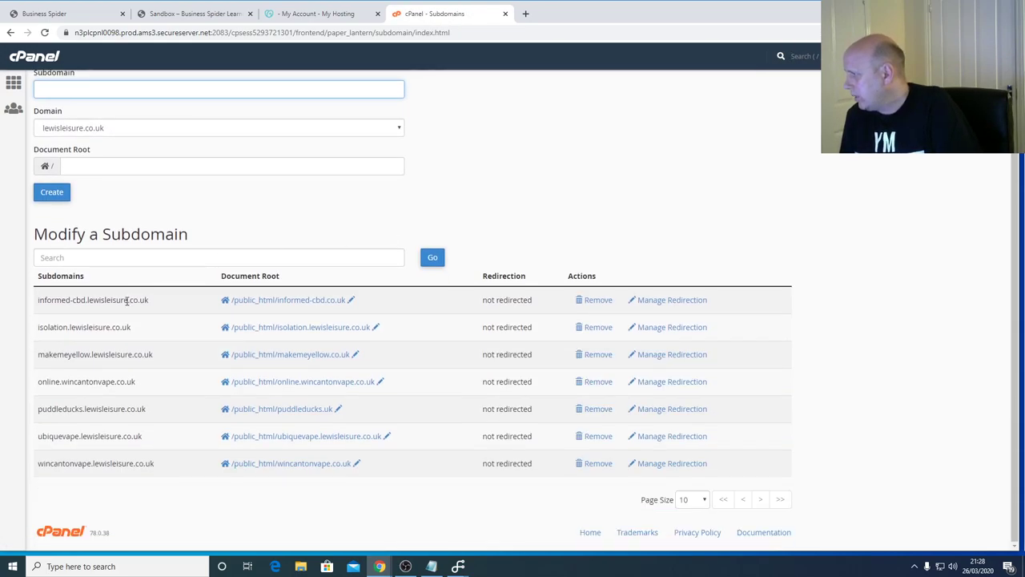
left_click_drag(144, 328, 36, 323)
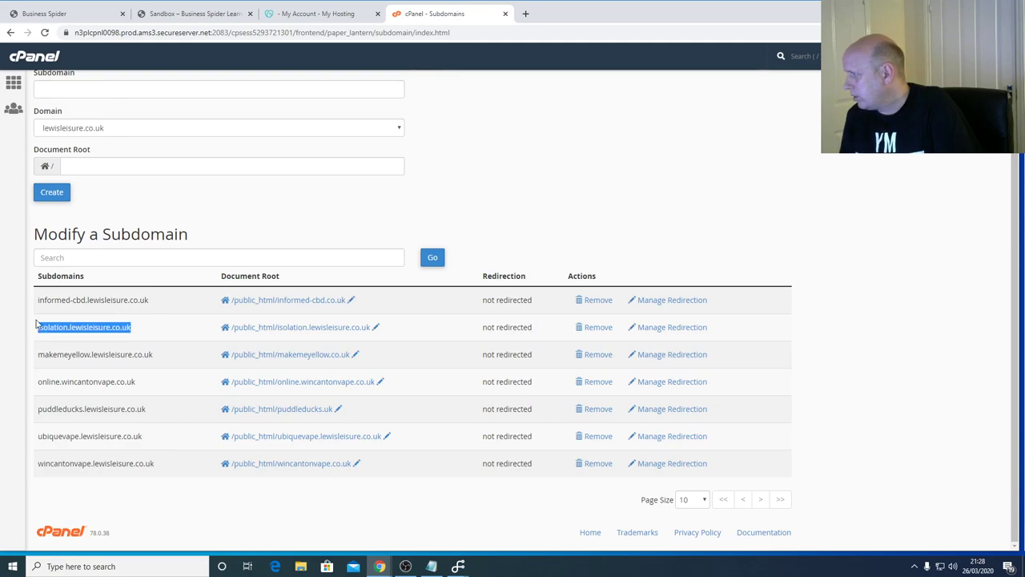
scroll(336, 320, "up", 3)
left_click(12, 84)
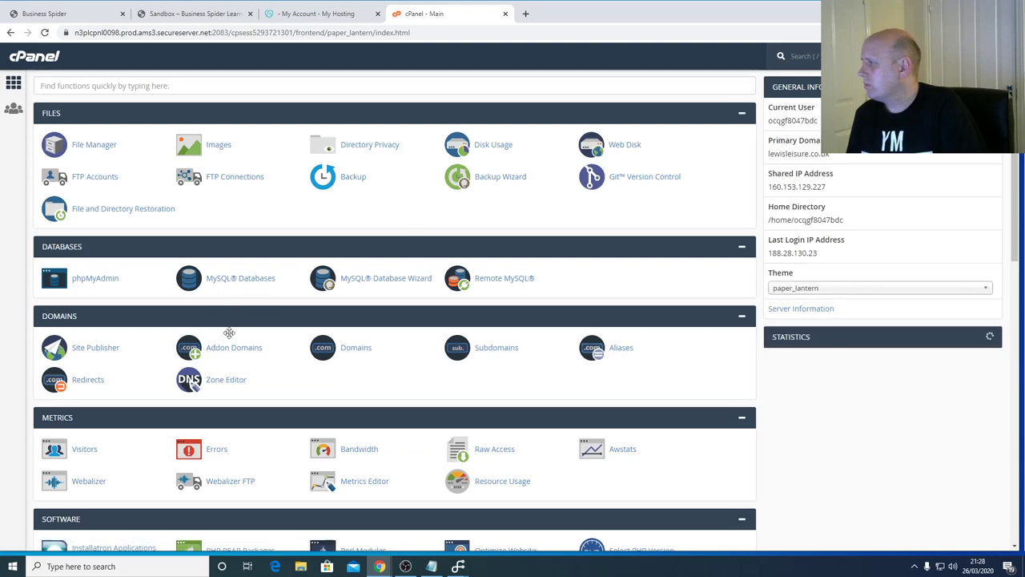
- Open Installatron's Applications Browser and start the WordPress install wizard
scroll(119, 389, "down", 4)
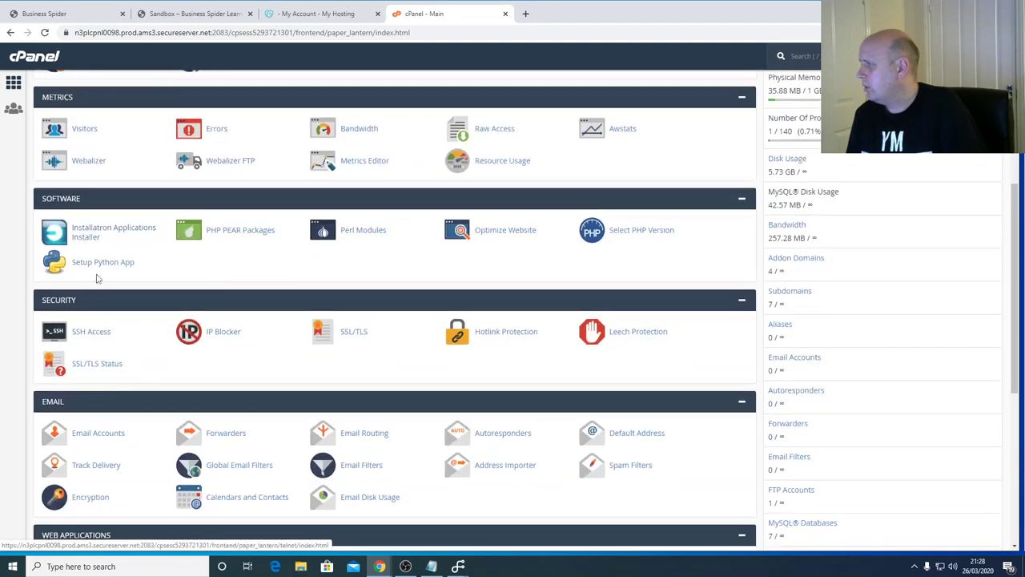
left_click(80, 232)
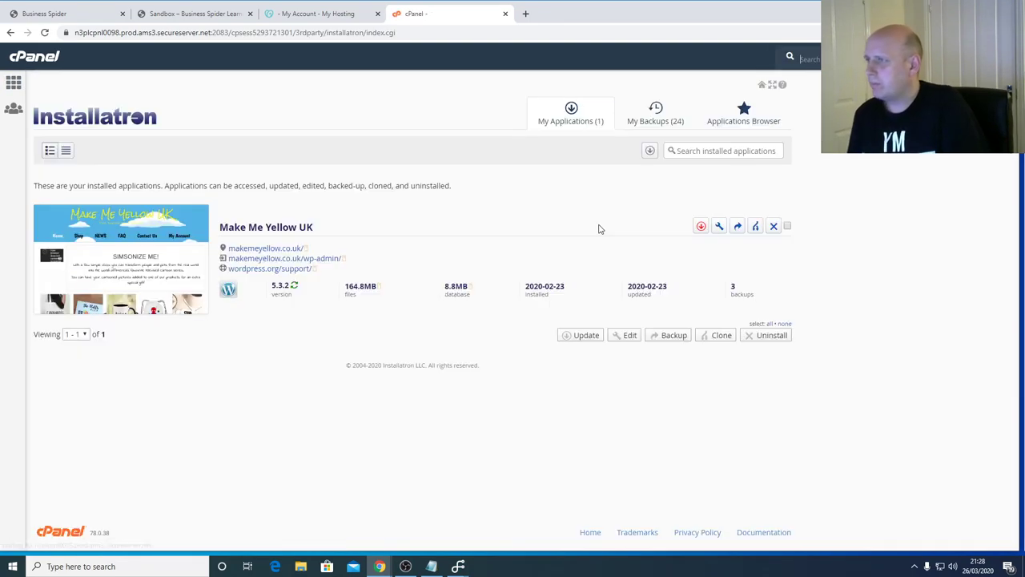
left_click(768, 119)
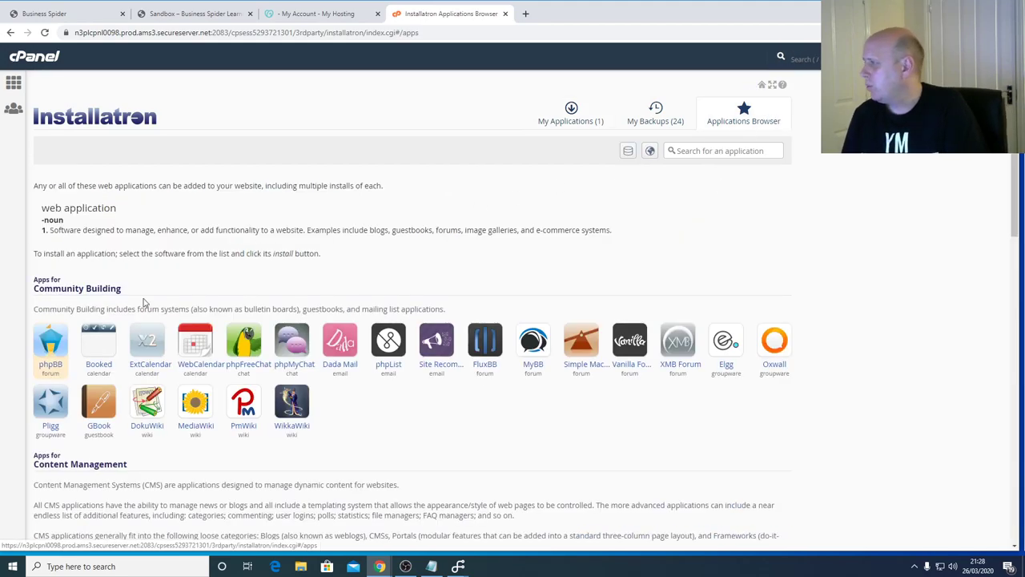
scroll(54, 387, "down", 3)
left_click(56, 385)
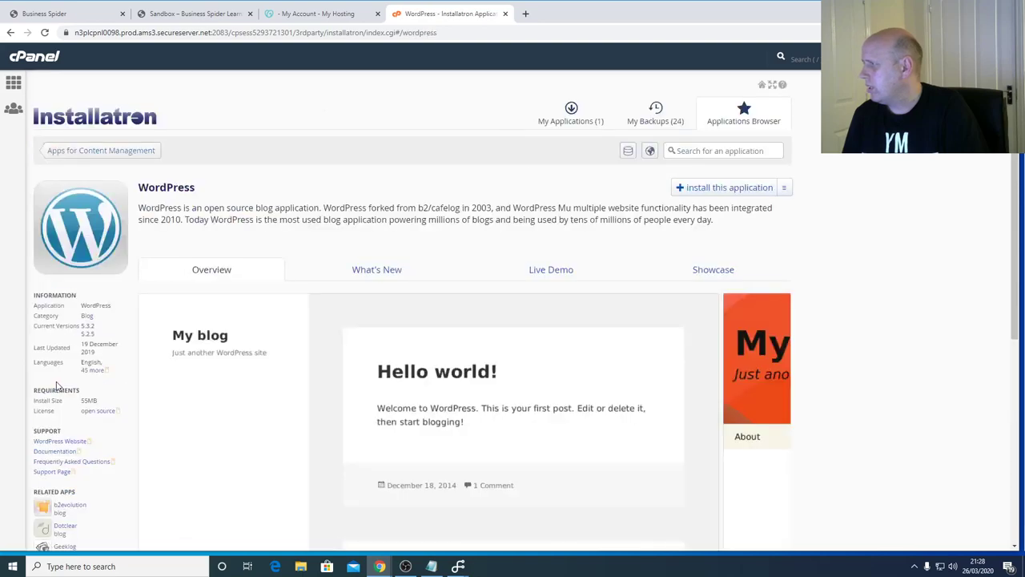
left_click(726, 193)
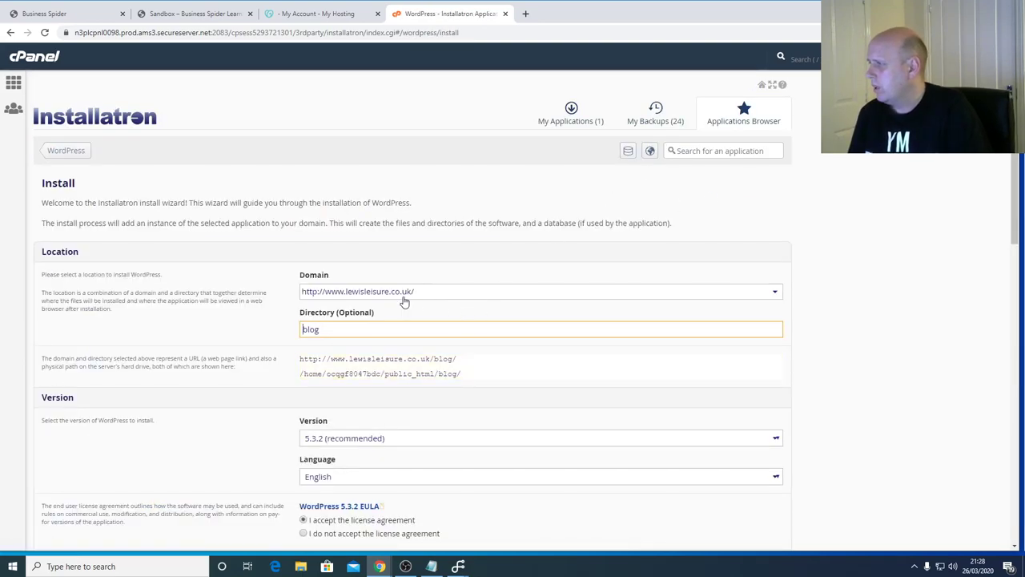
left_click(433, 293)
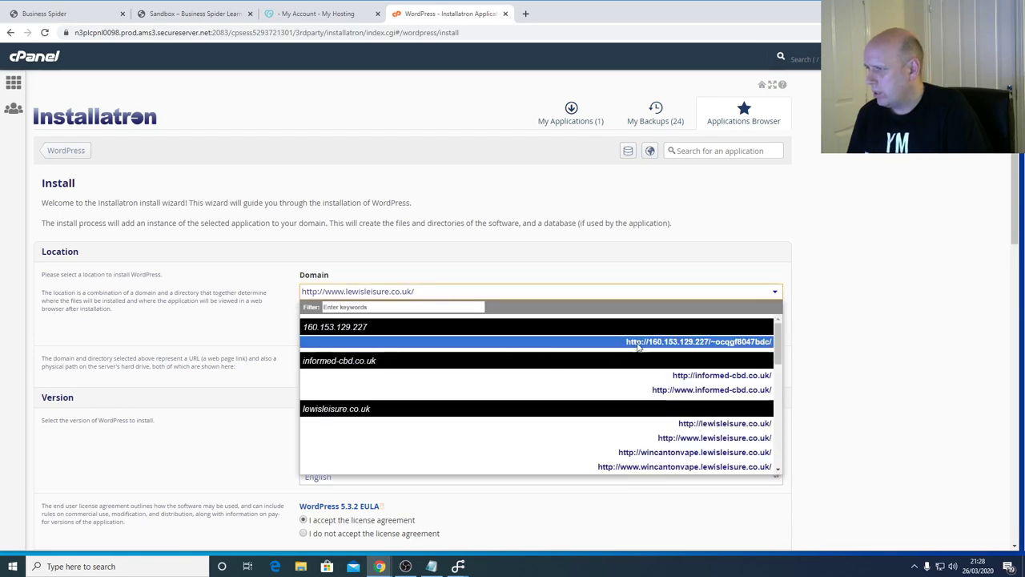
scroll(639, 440, "down", 10)
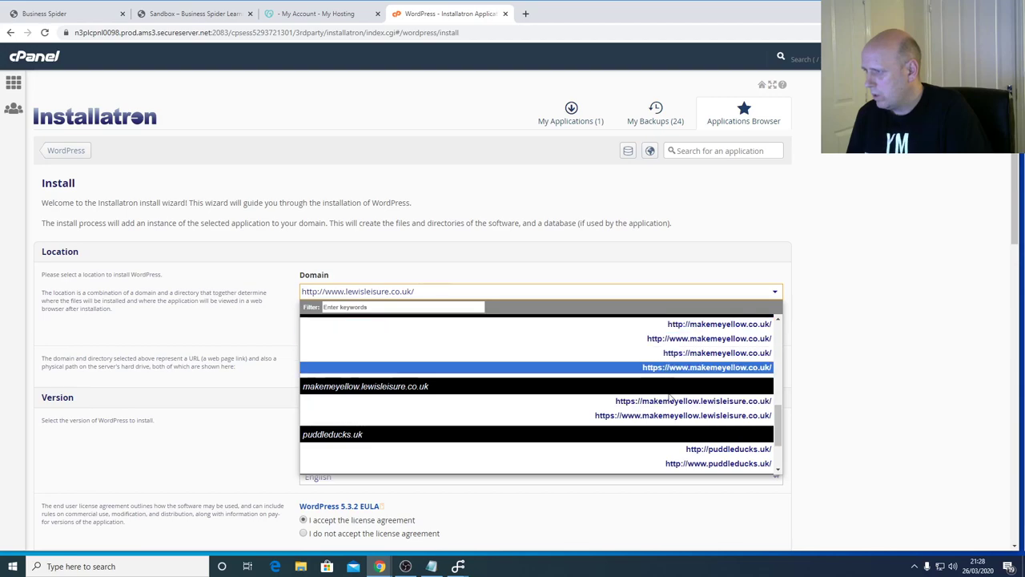
scroll(679, 416, "down", 1)
scroll(688, 432, "down", 2)
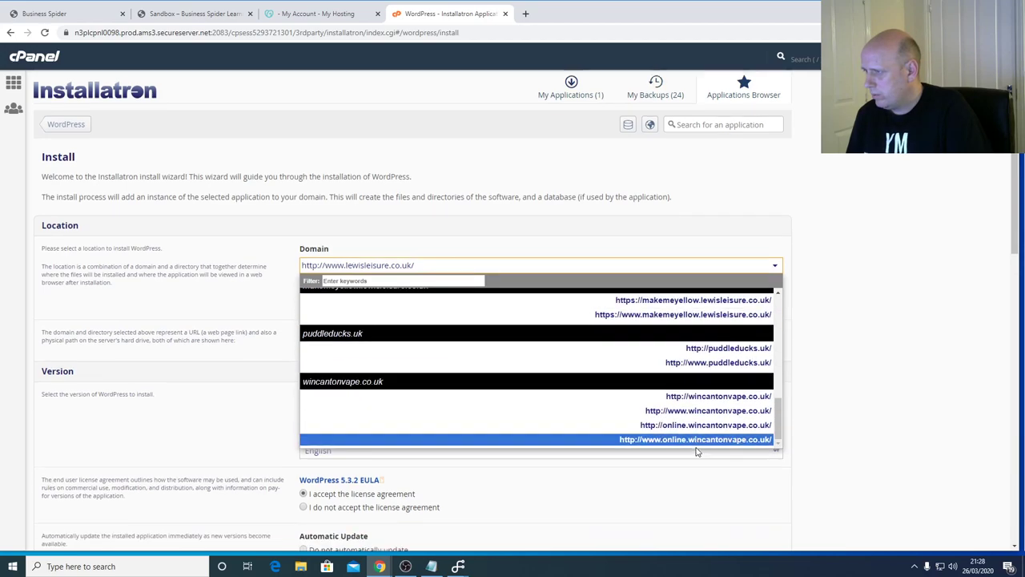
scroll(682, 324, "up", 1)
scroll(682, 325, "up", 3)
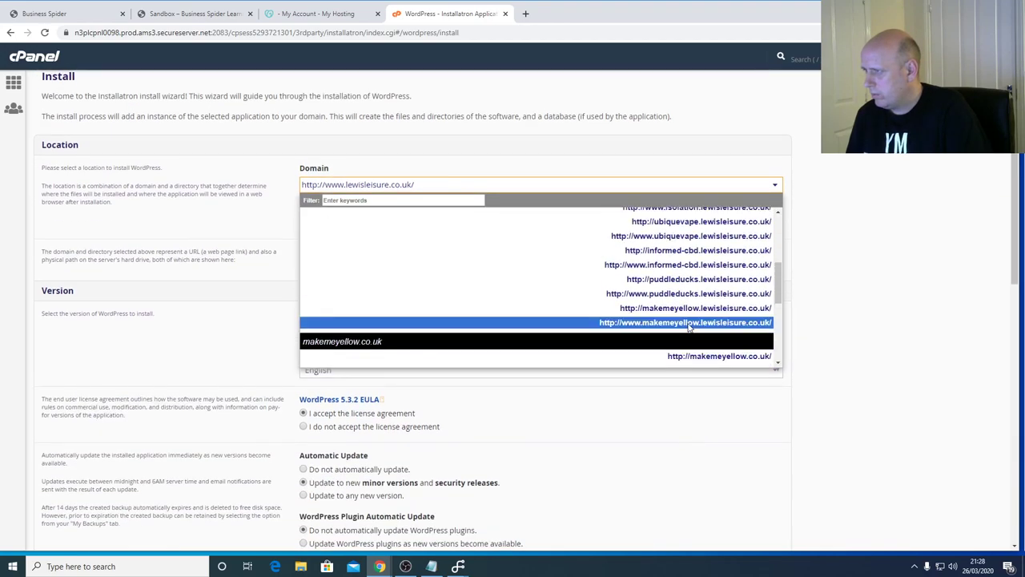
scroll(688, 324, "up", 2)
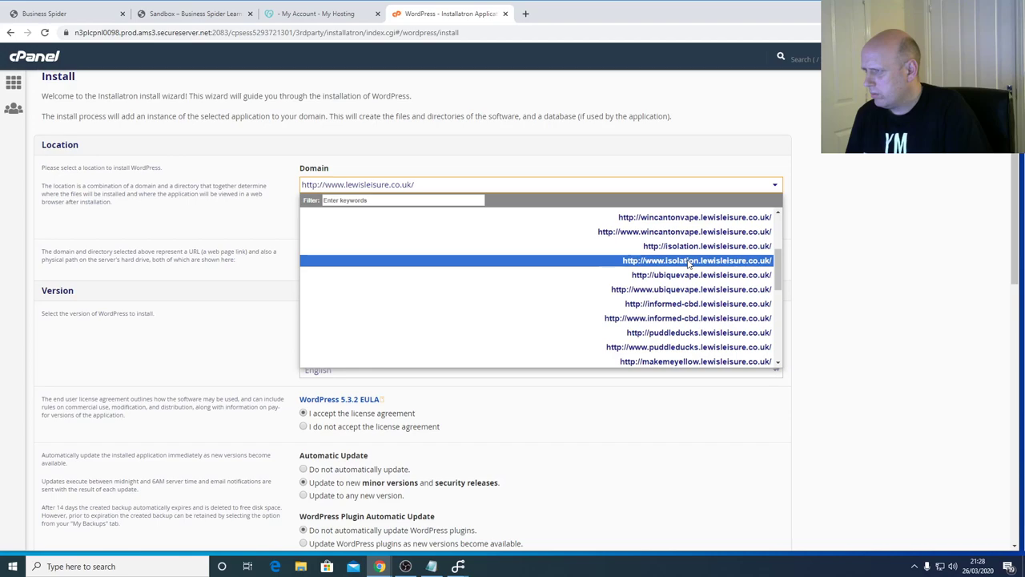
left_click(692, 246)
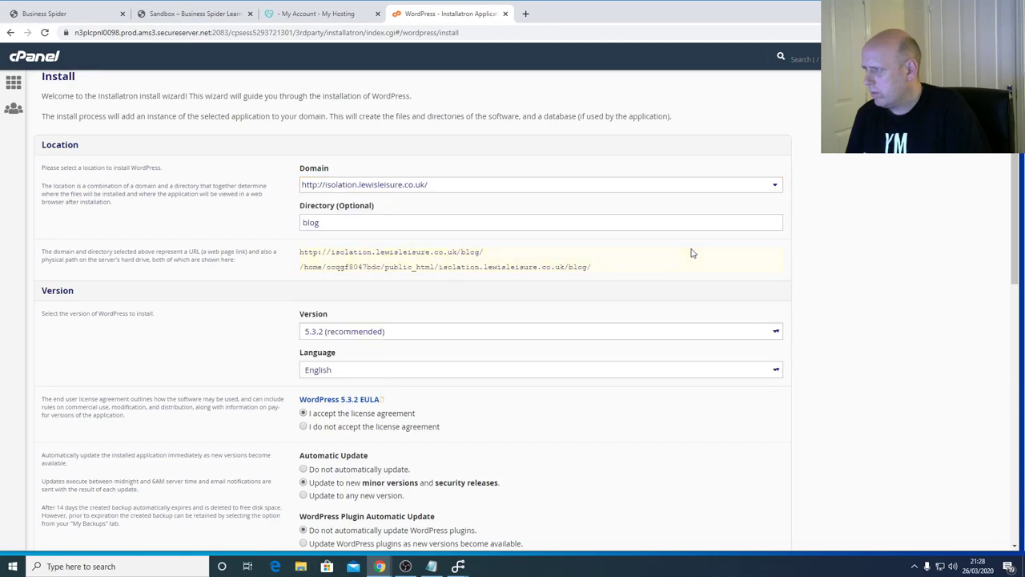
- Clear the 'blog' install directory and fill in the saved administrator login
left_click(574, 224)
left_click_drag(574, 224, 288, 227)
key("BackSpace")
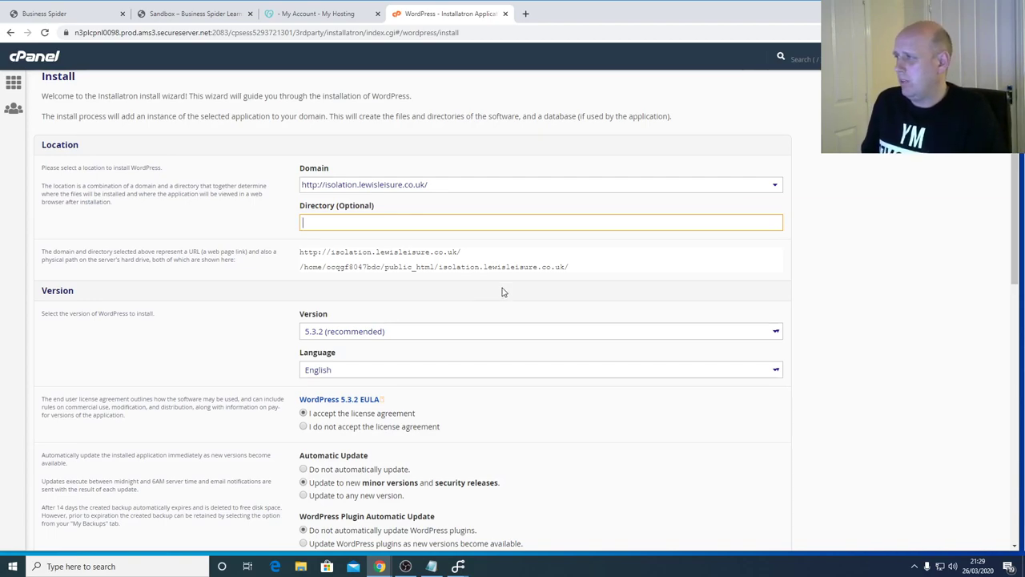
scroll(520, 264, "down", 2)
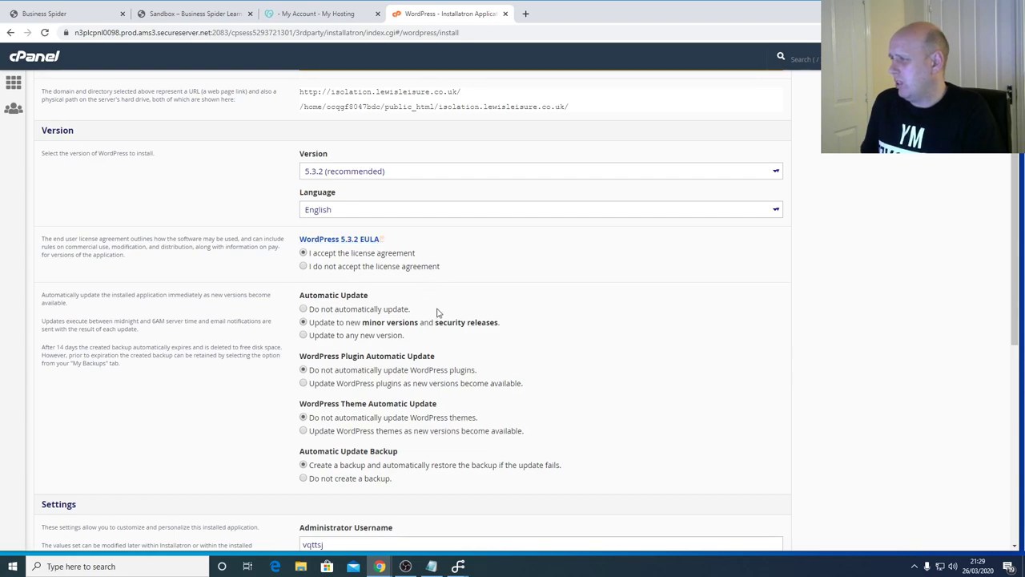
scroll(547, 320, "down", 2)
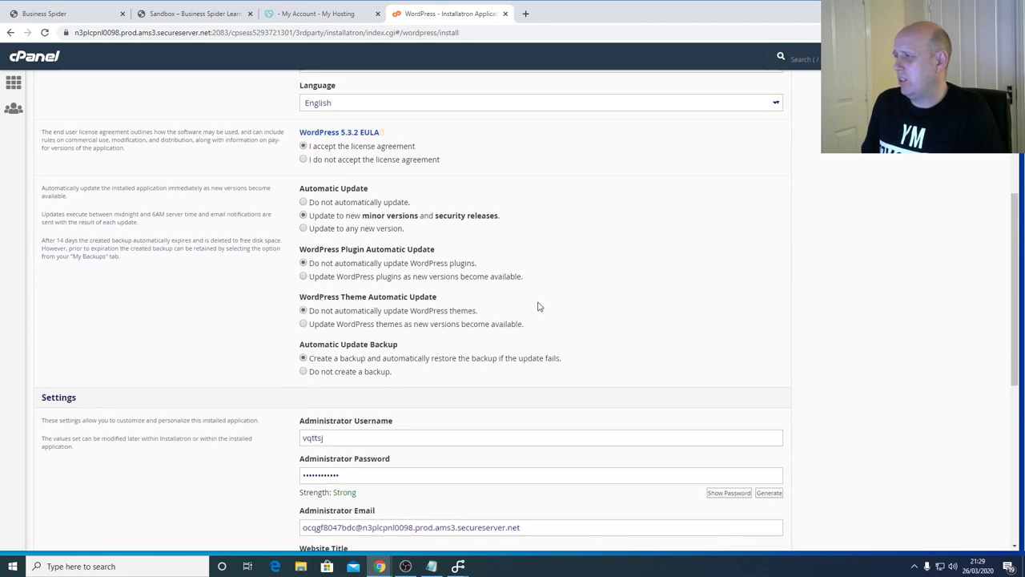
scroll(538, 304, "down", 2)
left_click_drag(444, 333, 253, 330)
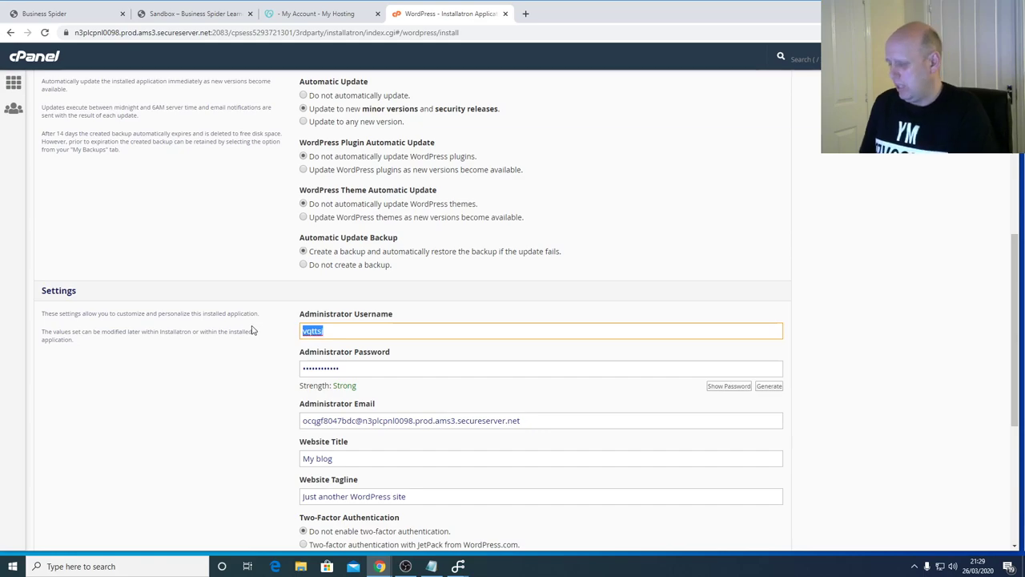
type("alewis68185")
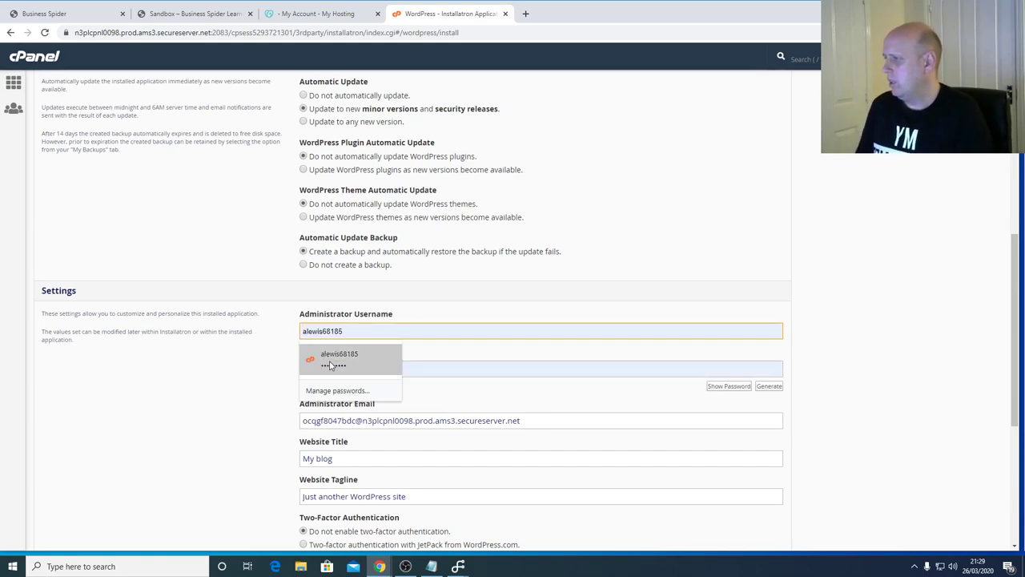
left_click(339, 362)
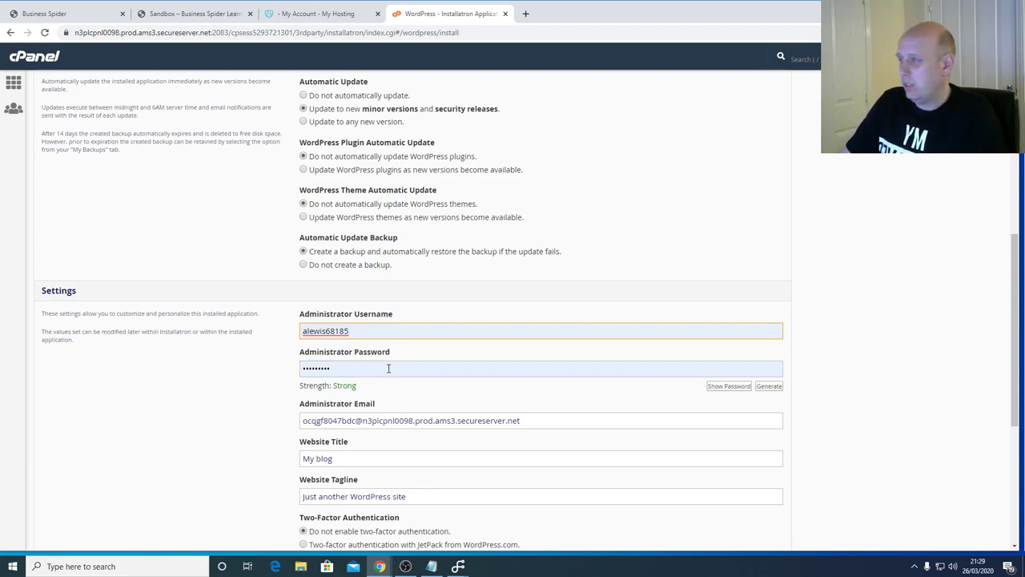
- Replace the Administrator Email with the business contact e-mail address
scroll(439, 382, "down", 1)
left_click_drag(566, 369, 296, 358)
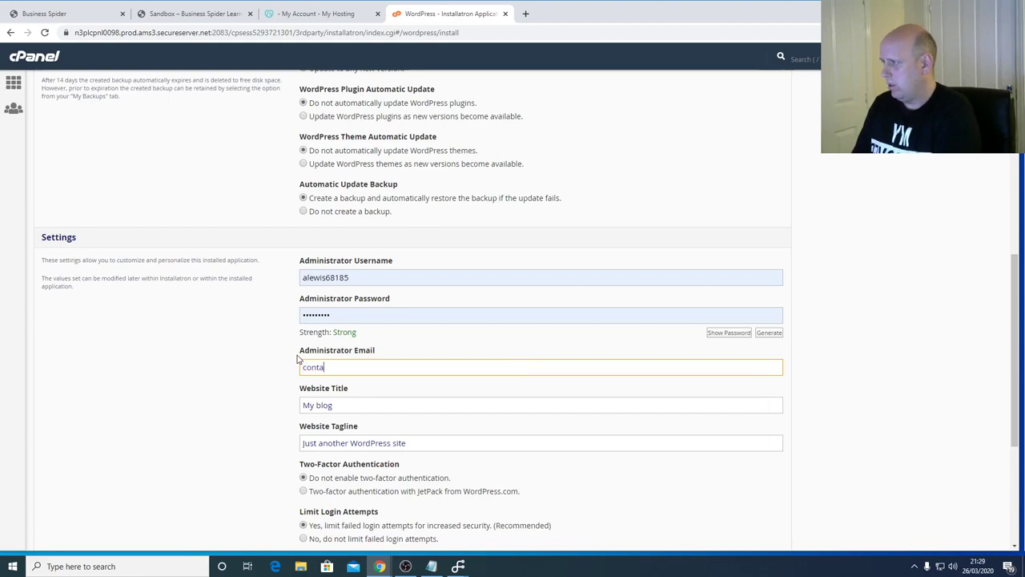
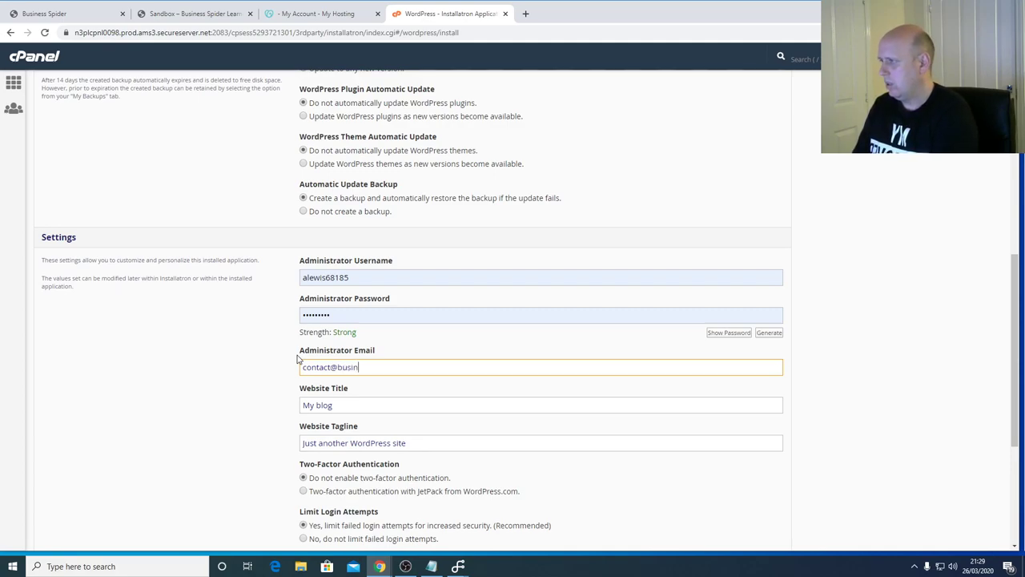
- Set website title 'My Isolation Stream' and tagline 'Build a website for next to no cost'
key("Tab")
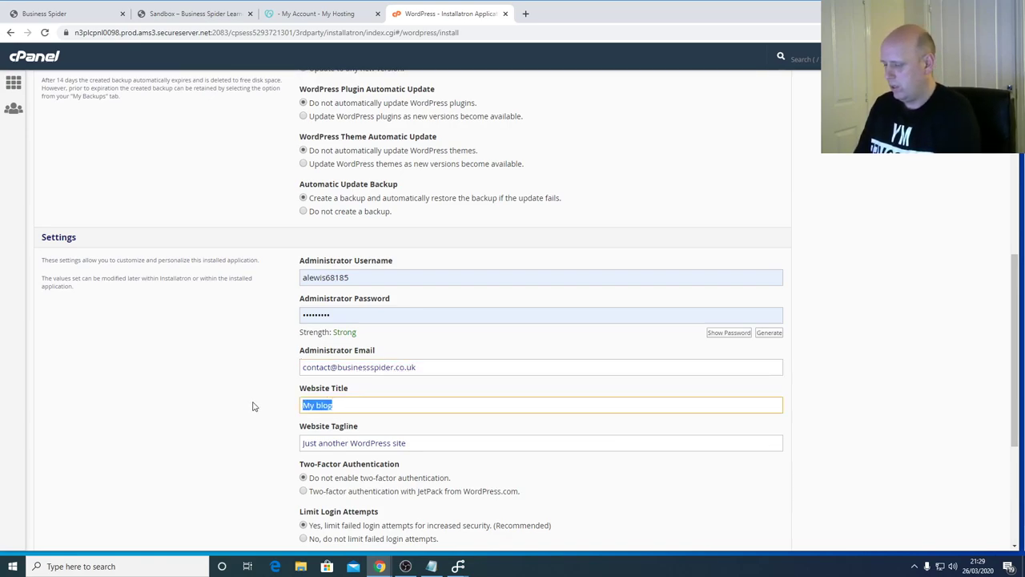
type("My")
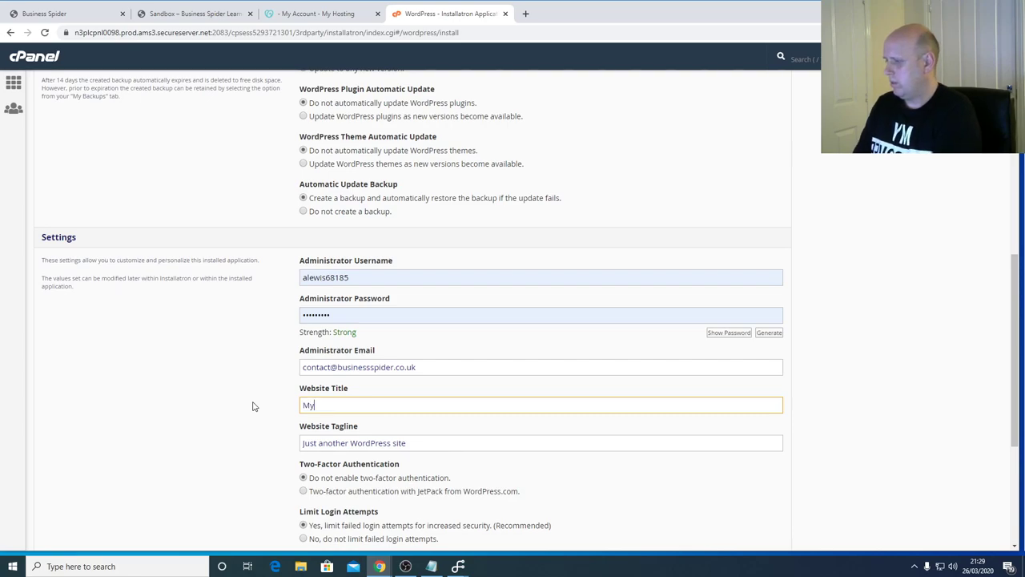
type(" Isolation ")
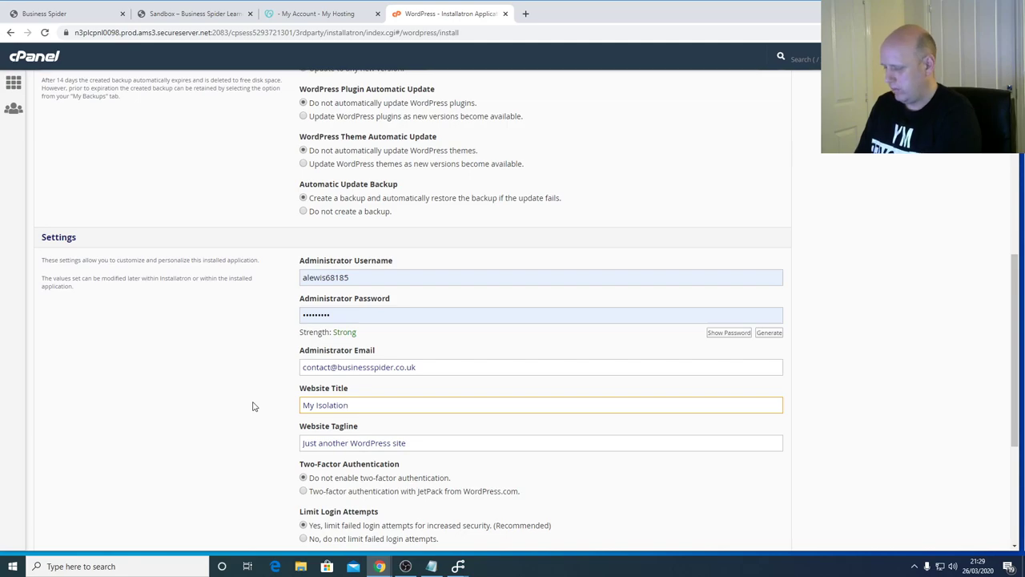
type("Stream")
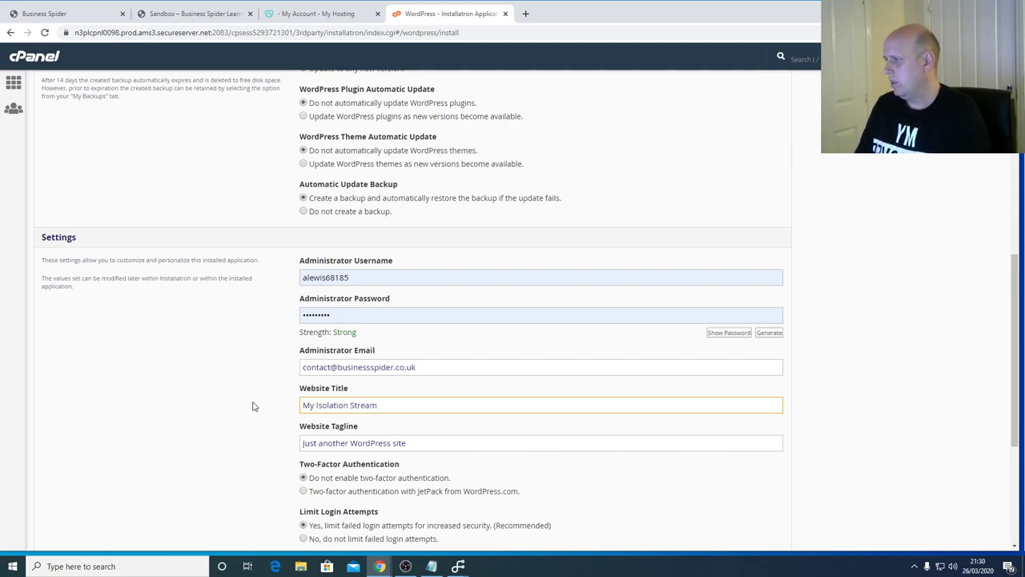
left_click_drag(404, 442, 291, 430)
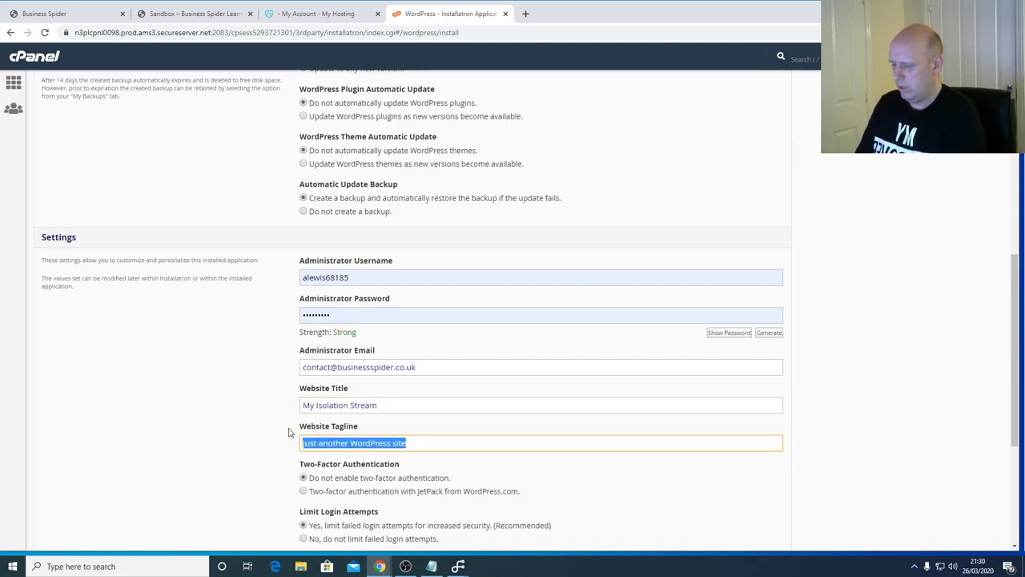
type("Build a ")
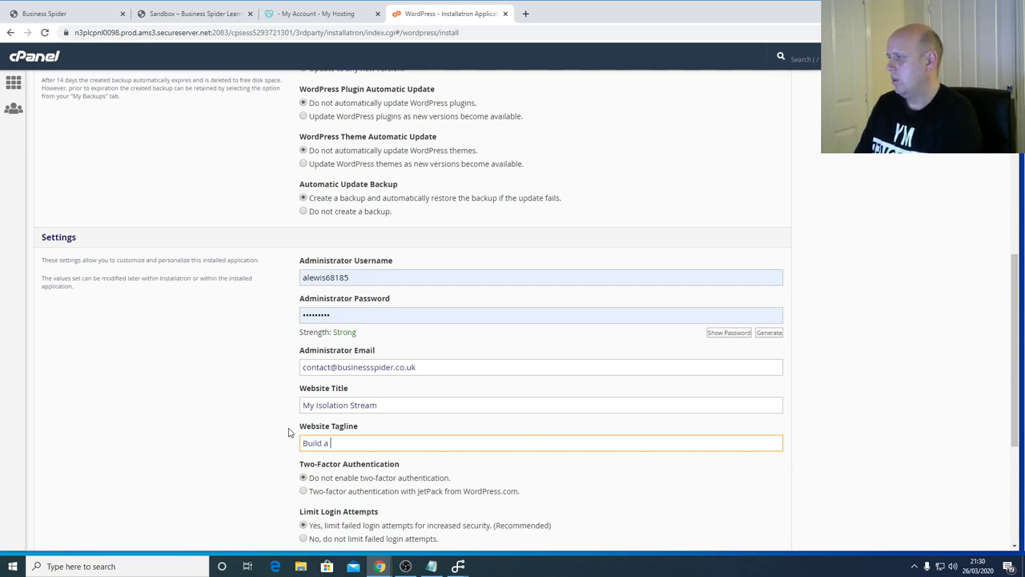
type("website for s")
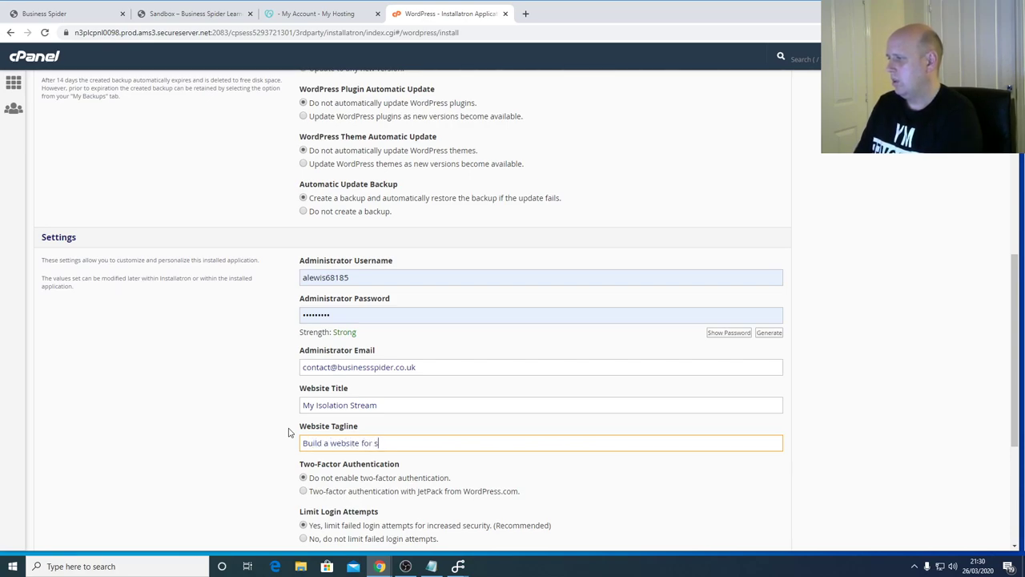
key("BackSpace")
type("next to no cost")
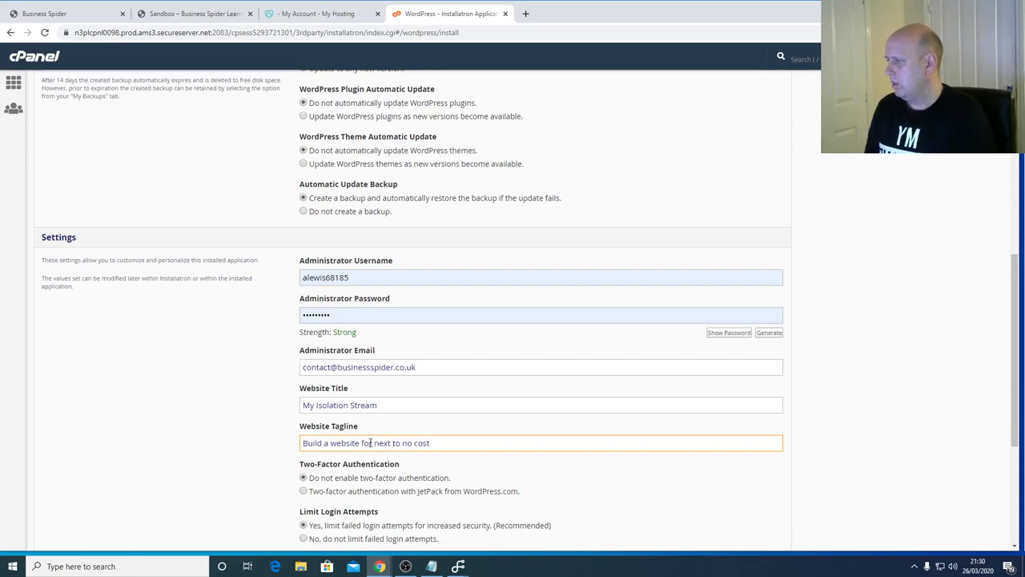
scroll(481, 442, "down", 2)
scroll(476, 439, "down", 1)
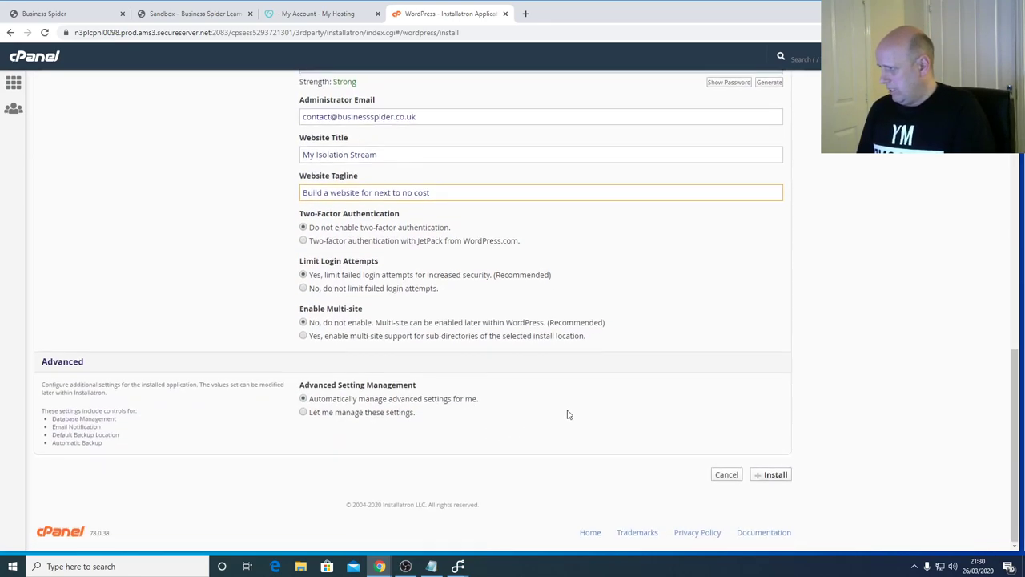
- Install WordPress, review the new site and wp-admin addresses, then open the My Isolation Stream admin
left_click(775, 477)
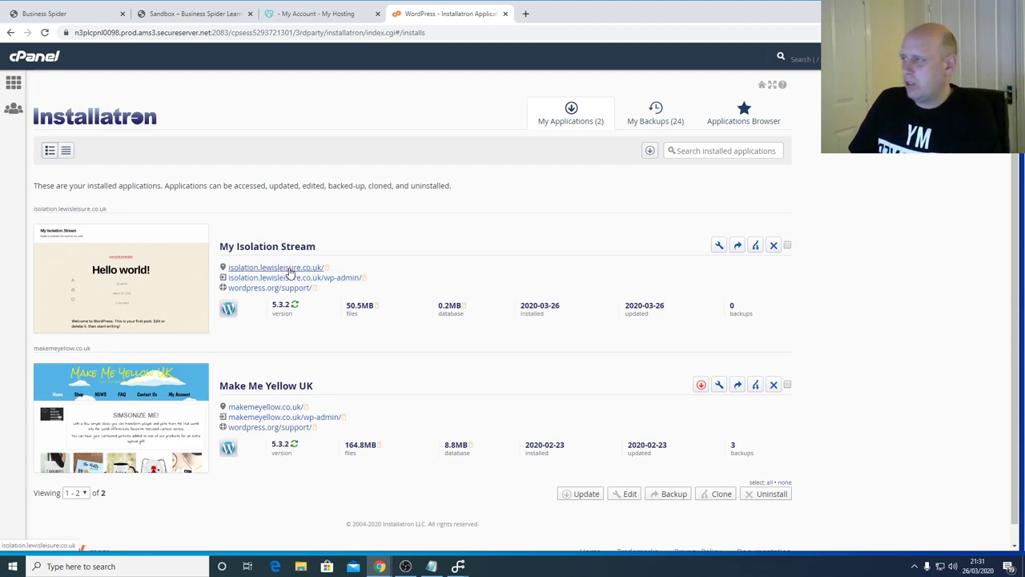
left_click_drag(371, 270, 234, 266)
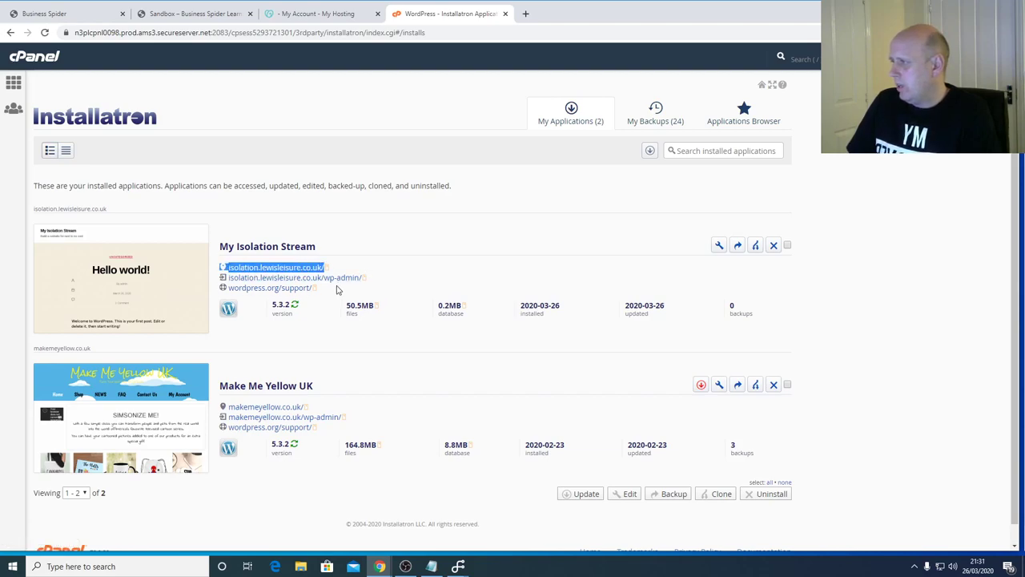
left_click_drag(381, 280, 227, 278)
left_click_drag(328, 292, 231, 296)
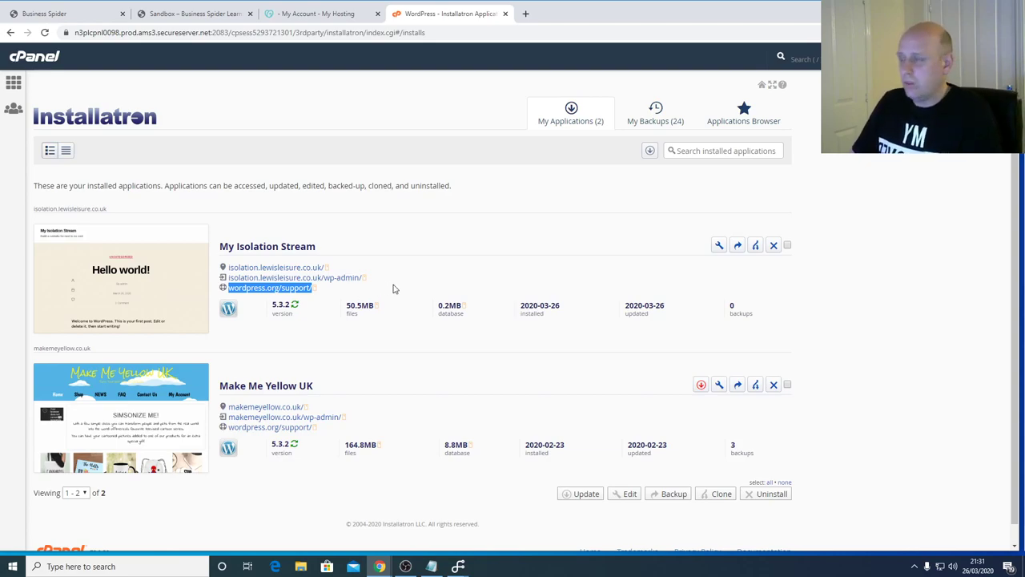
left_click(392, 286)
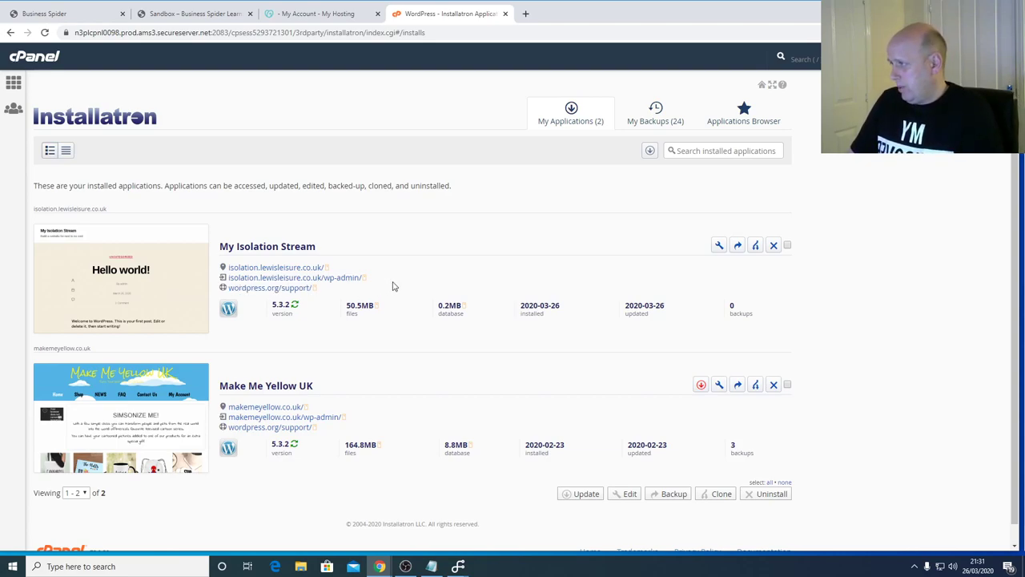
left_click_drag(362, 277, 320, 277)
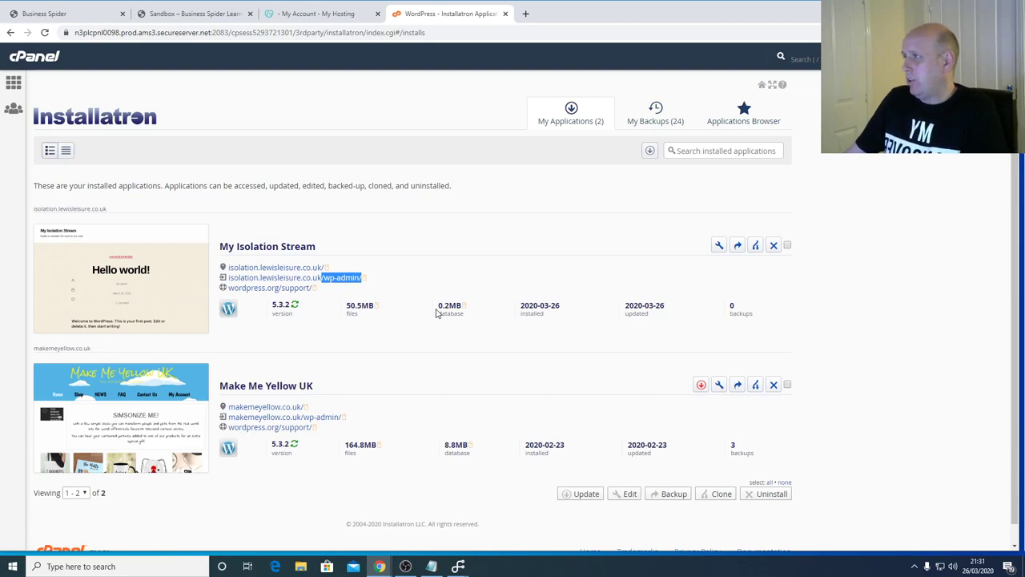
left_click(321, 277)
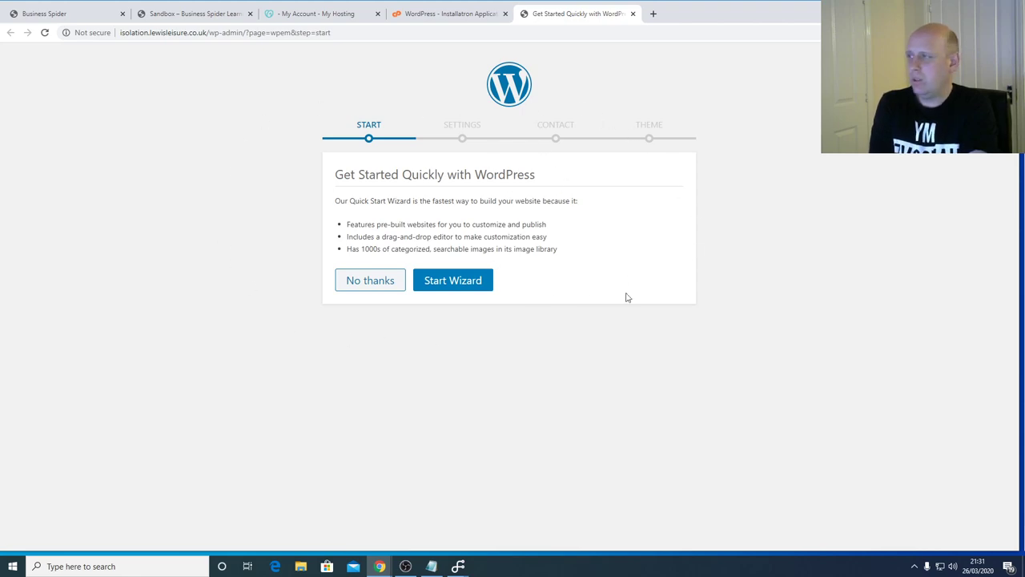
- Launch the quick-start wizard, choose Online Store and set the industry to Education
left_click(475, 293)
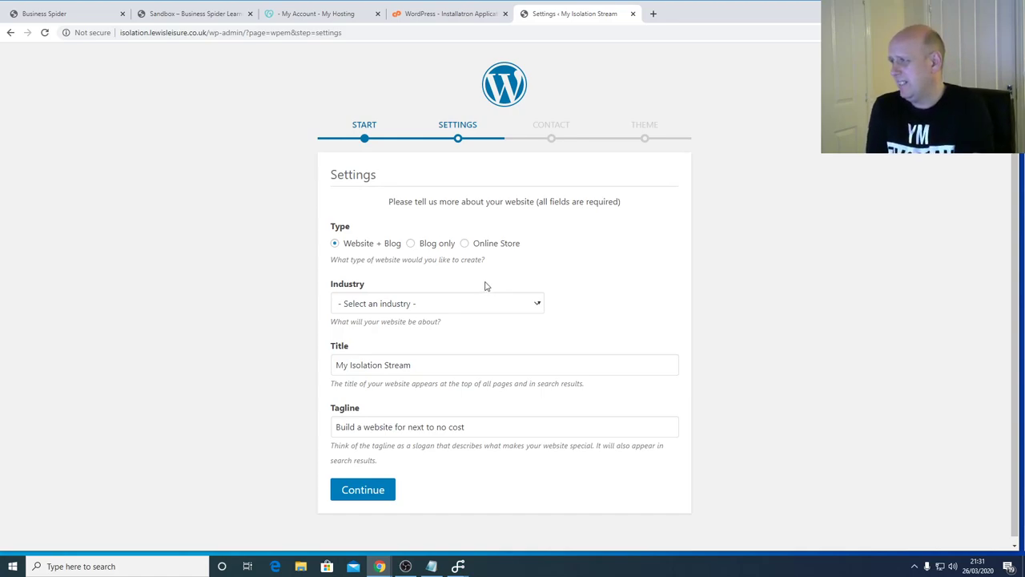
left_click(465, 244)
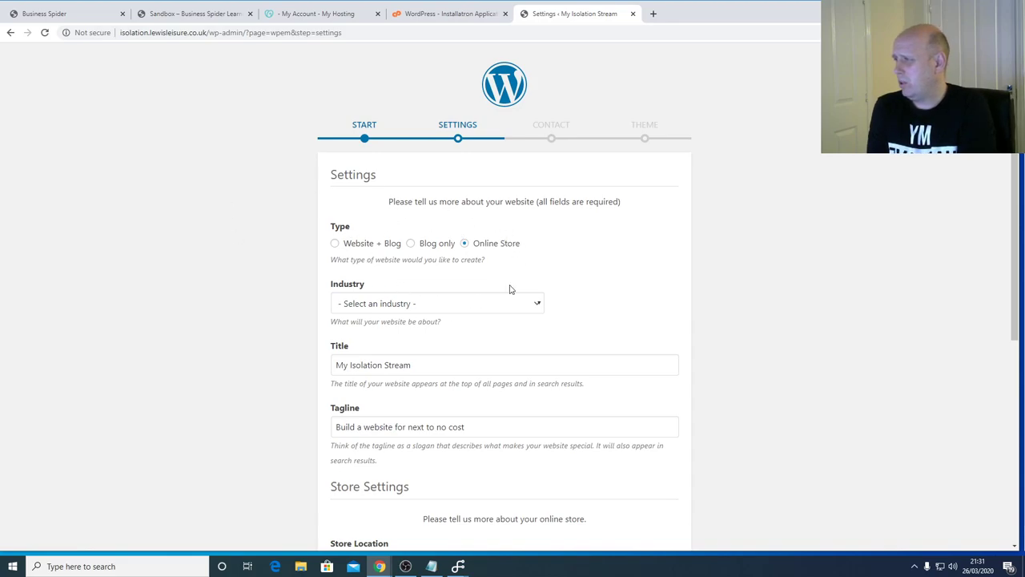
scroll(648, 273, "down", 1)
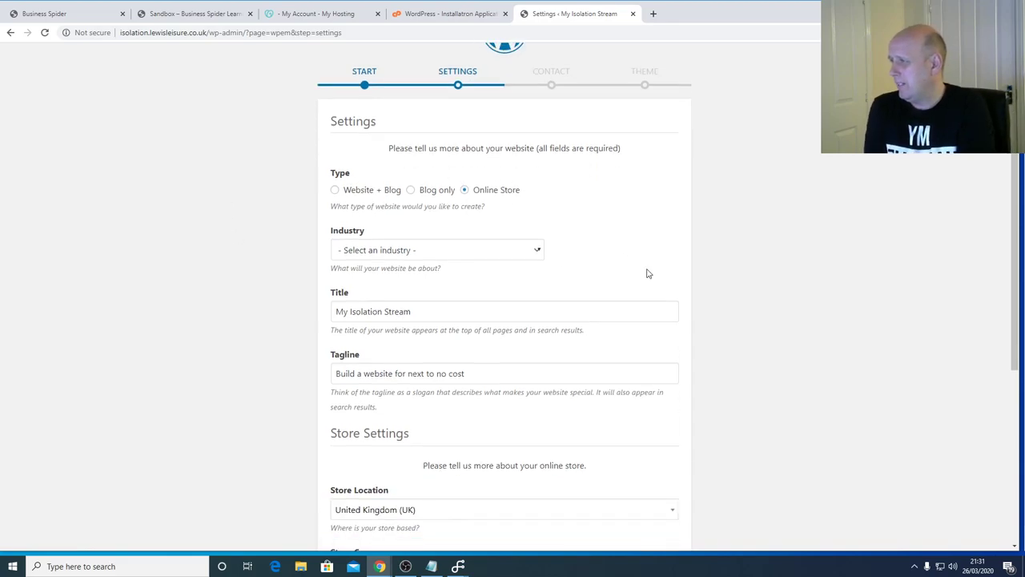
left_click(534, 249)
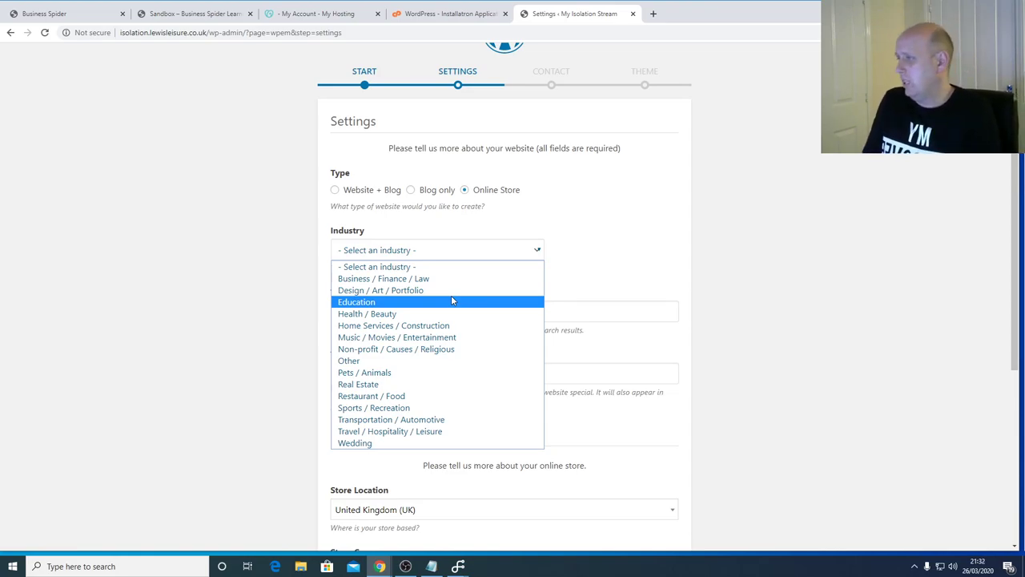
left_click(452, 301)
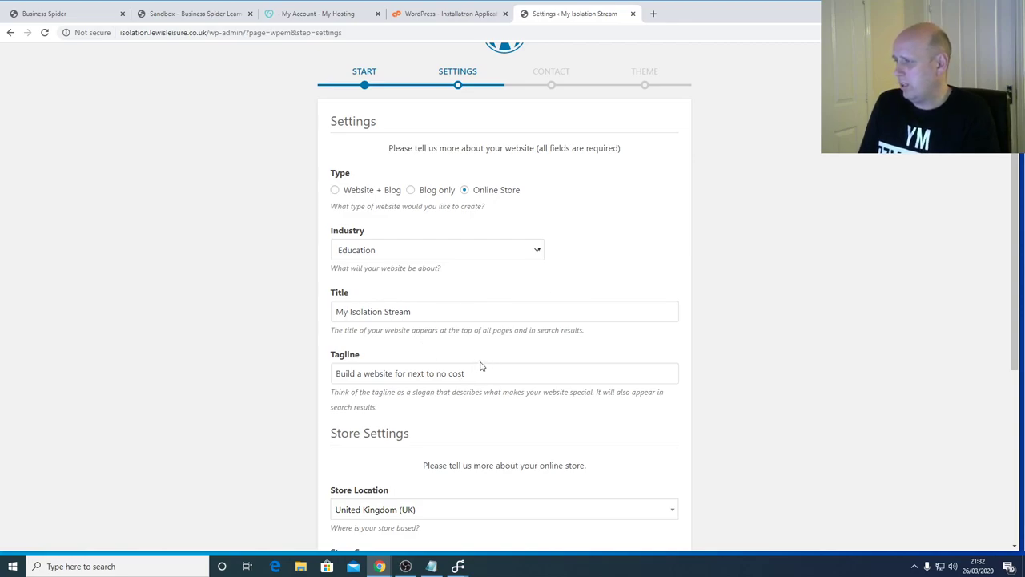
- Keep Pound sterling as currency and enable PayPal and other payment options
scroll(491, 365, "down", 2)
scroll(497, 357, "down", 3)
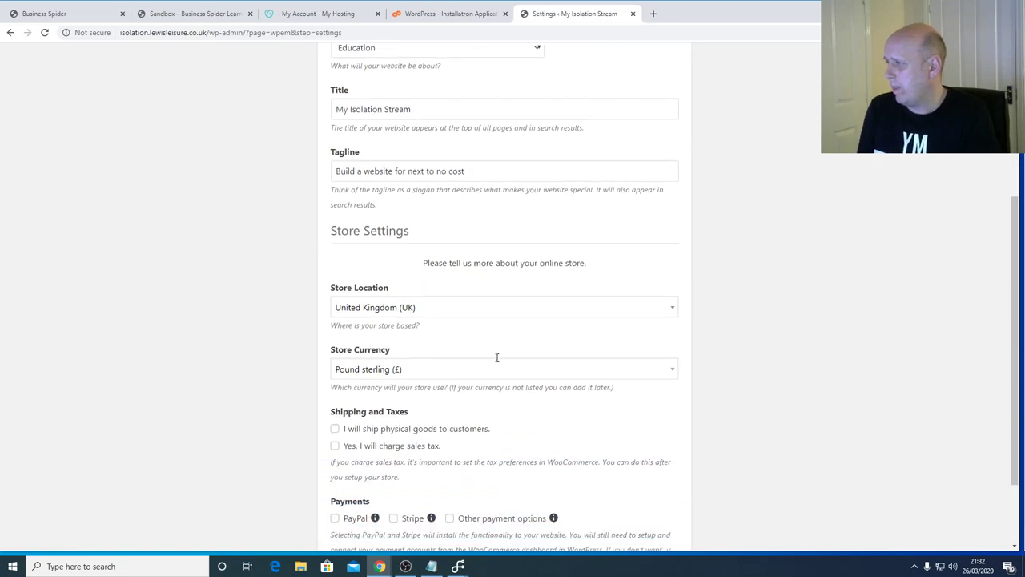
scroll(463, 293, "down", 2)
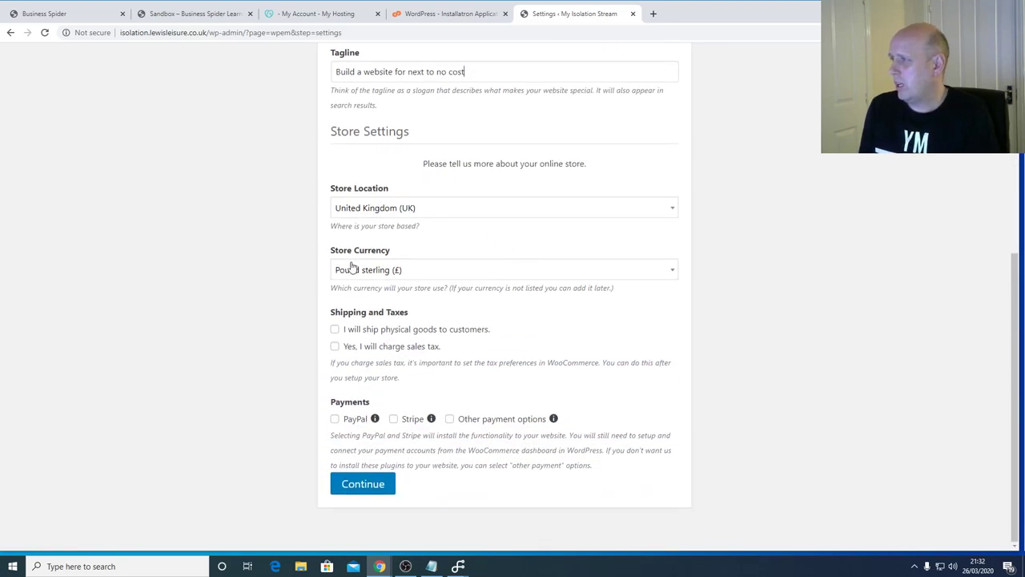
left_click(465, 277)
left_click(467, 278)
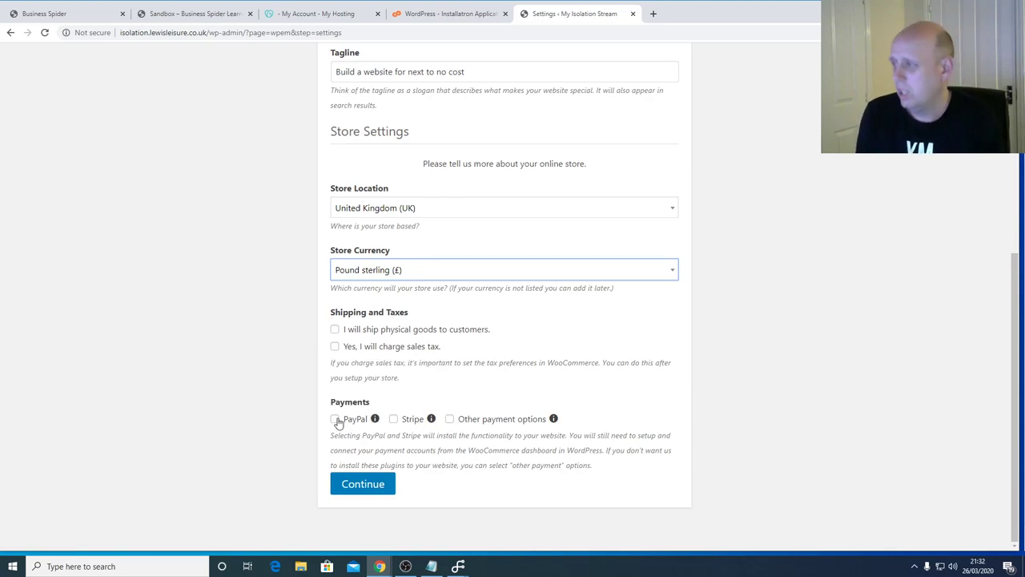
left_click(335, 421)
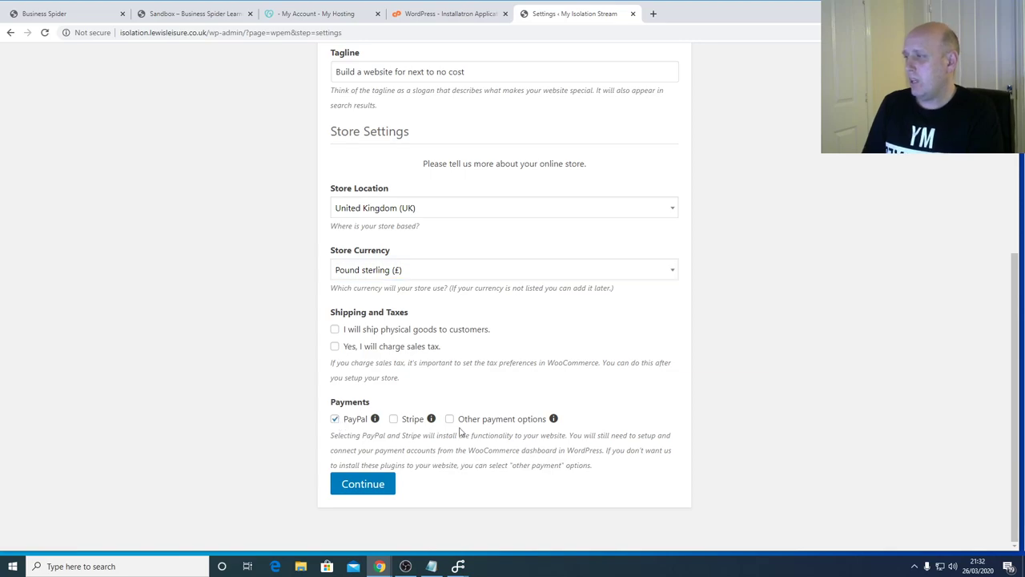
left_click(450, 418)
- Continue to the Contact step, opt in to contact details and begin the phone and address fields
left_click(359, 483)
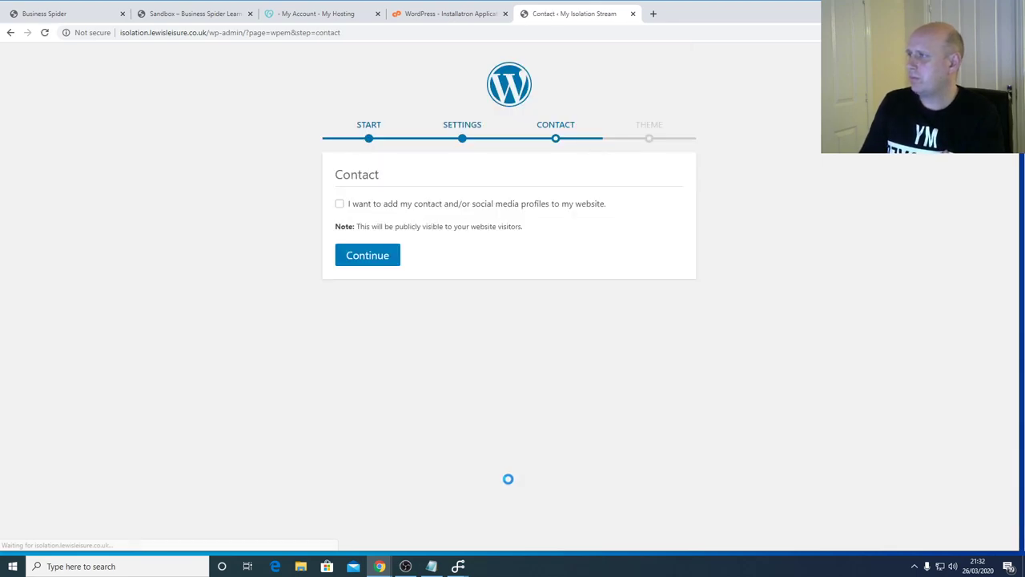
left_click(339, 204)
scroll(762, 305, "down", 1)
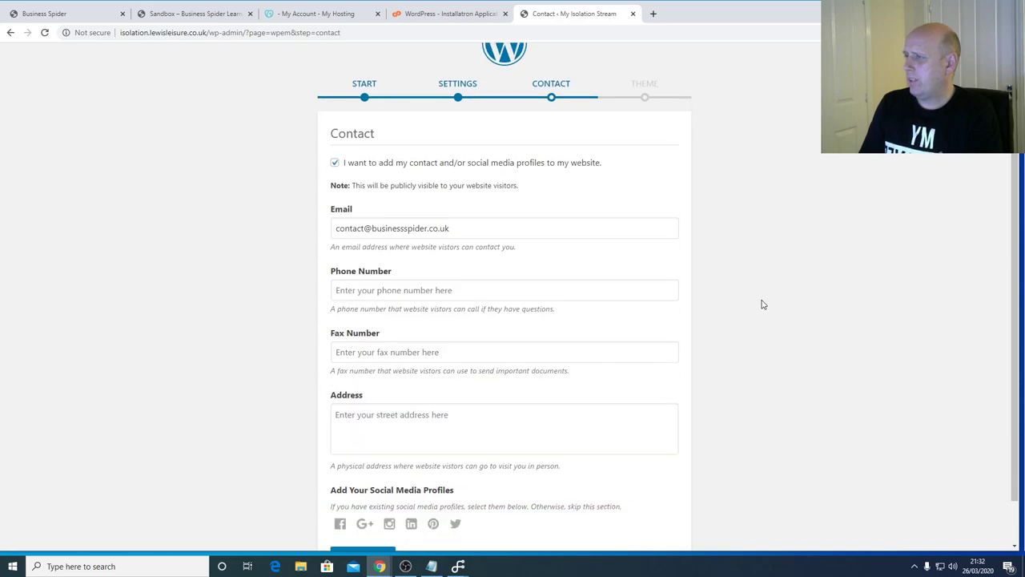
scroll(762, 304, "down", 1)
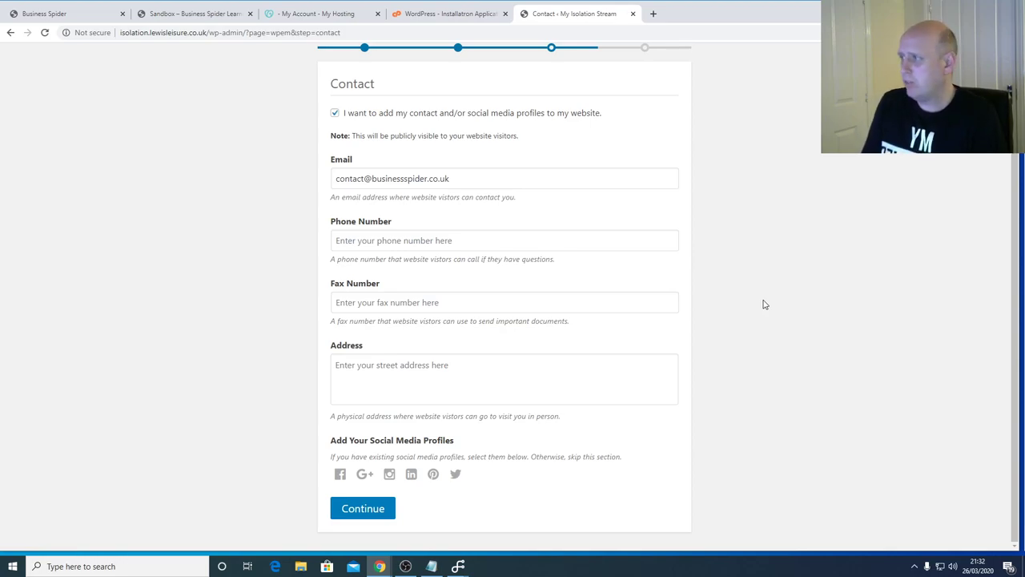
left_click(494, 241)
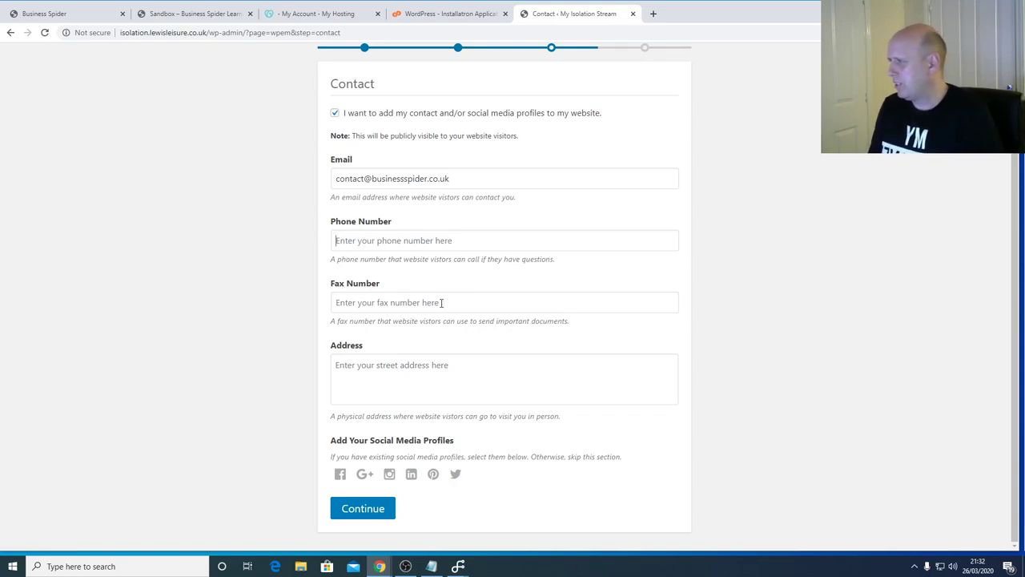
left_click(355, 301)
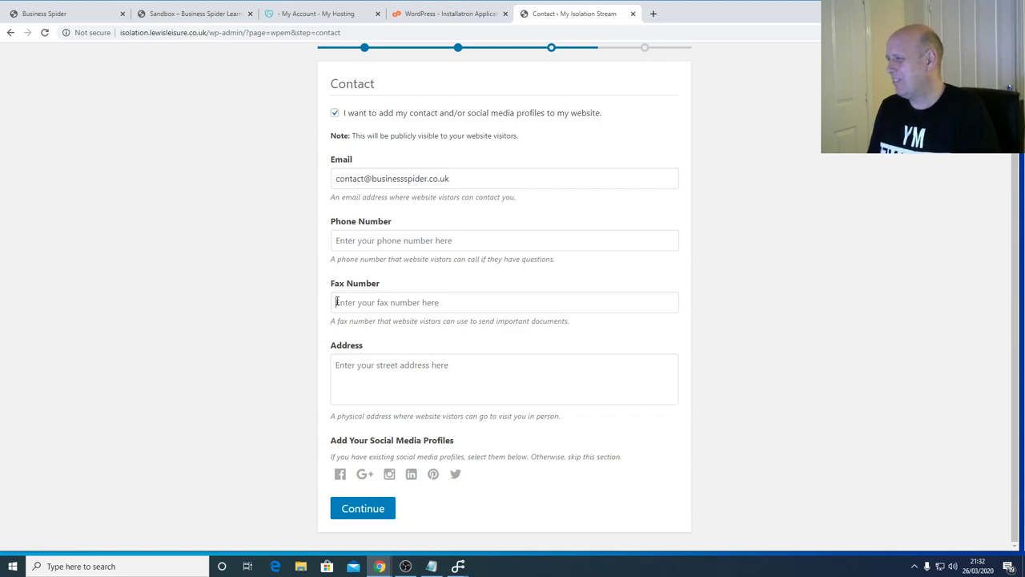
left_click(381, 366)
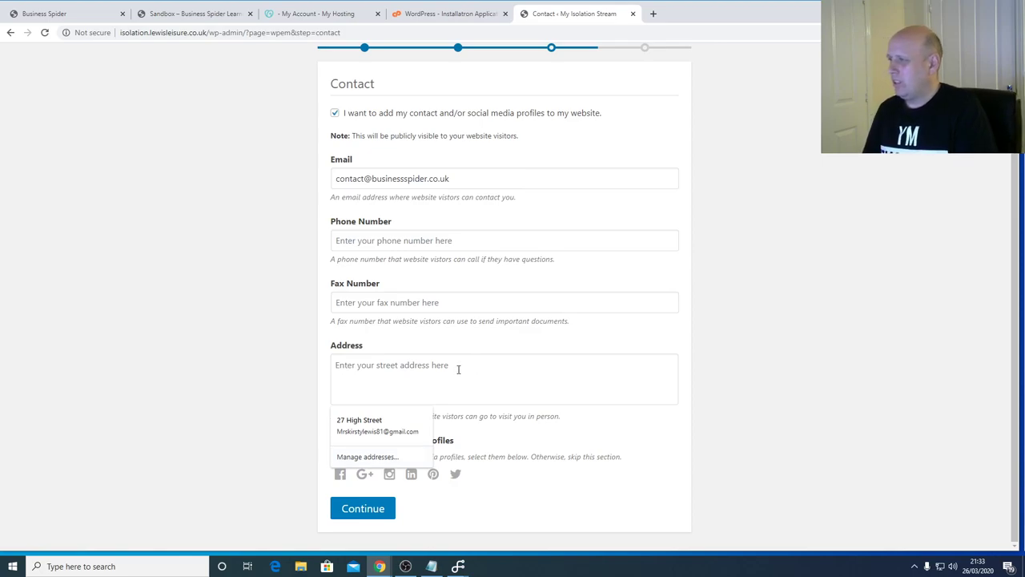
left_click(585, 444)
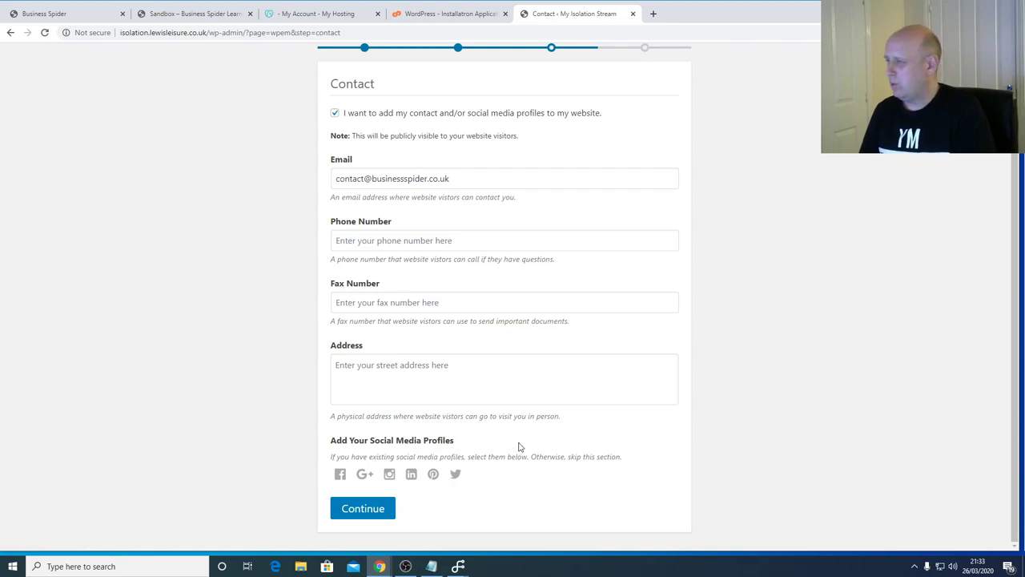
- Add the businessspiderweb Facebook profile link and accept the saved street address
left_click(341, 474)
scroll(395, 473, "down", 1)
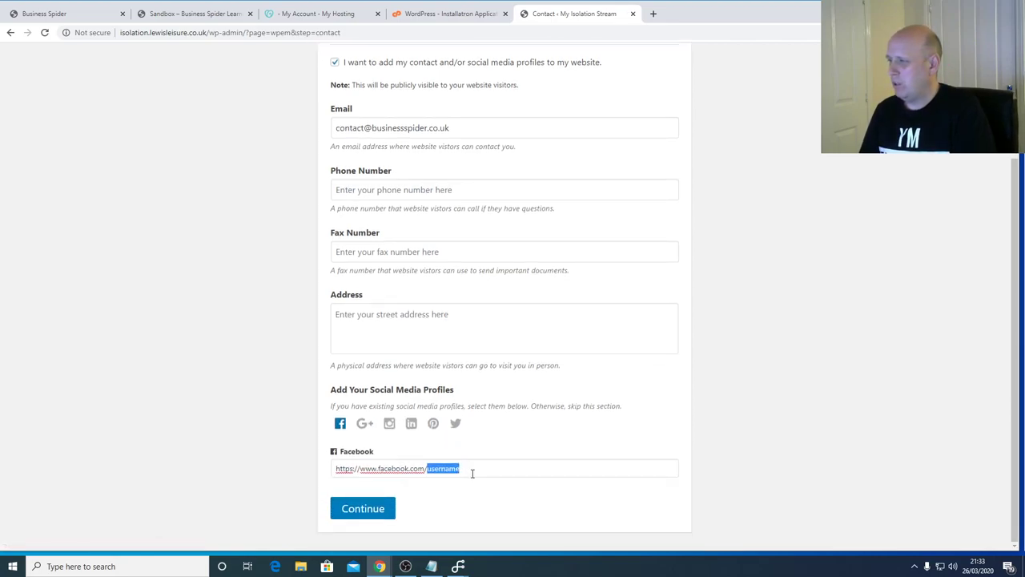
type("bus")
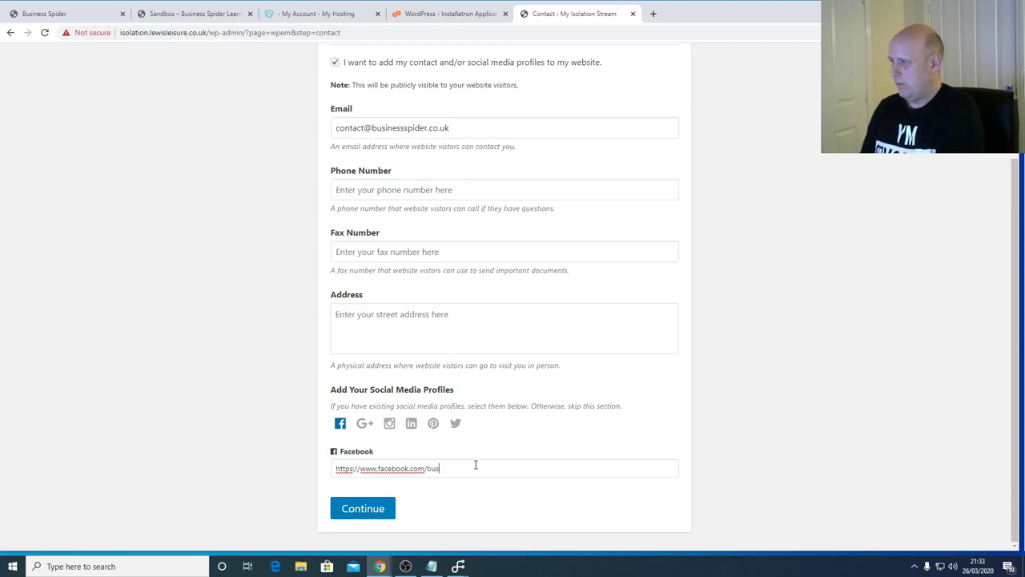
type("inessspiderweb")
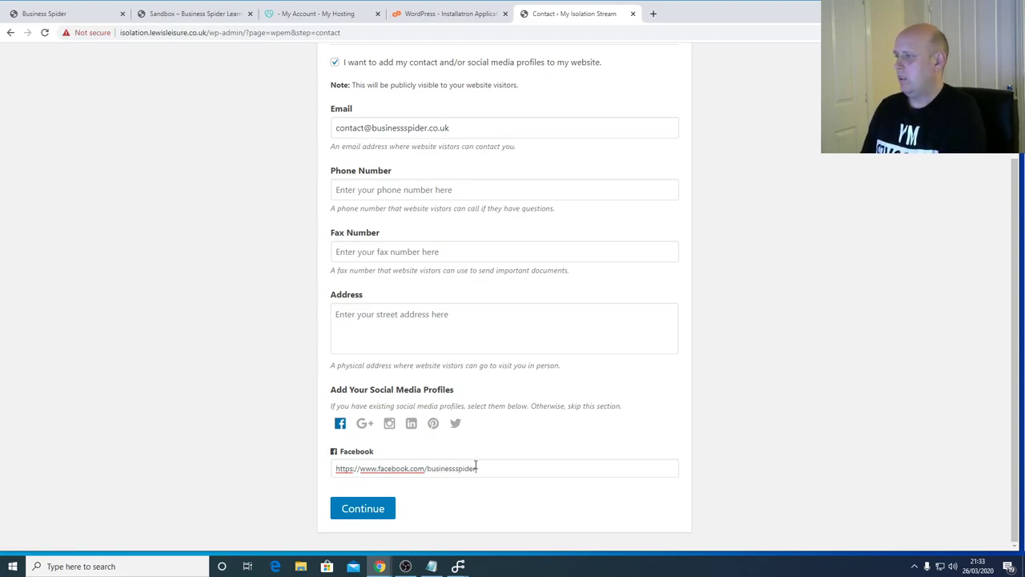
left_click(482, 320)
left_click(392, 375)
- Replace the autofilled e-mail with the store contact address, enter the phone number, and continue
left_click_drag(472, 129, 311, 139)
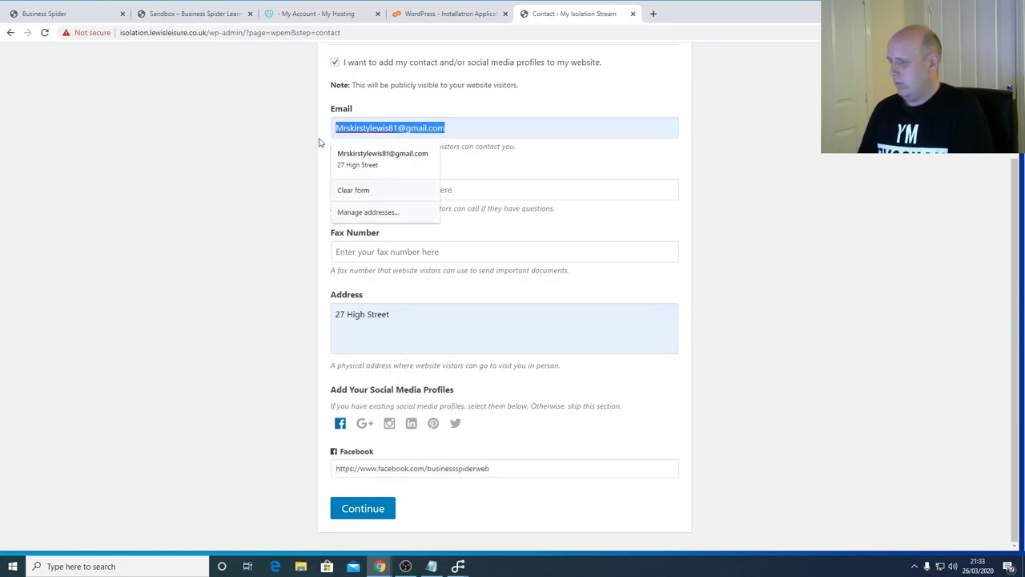
key("BackSpace")
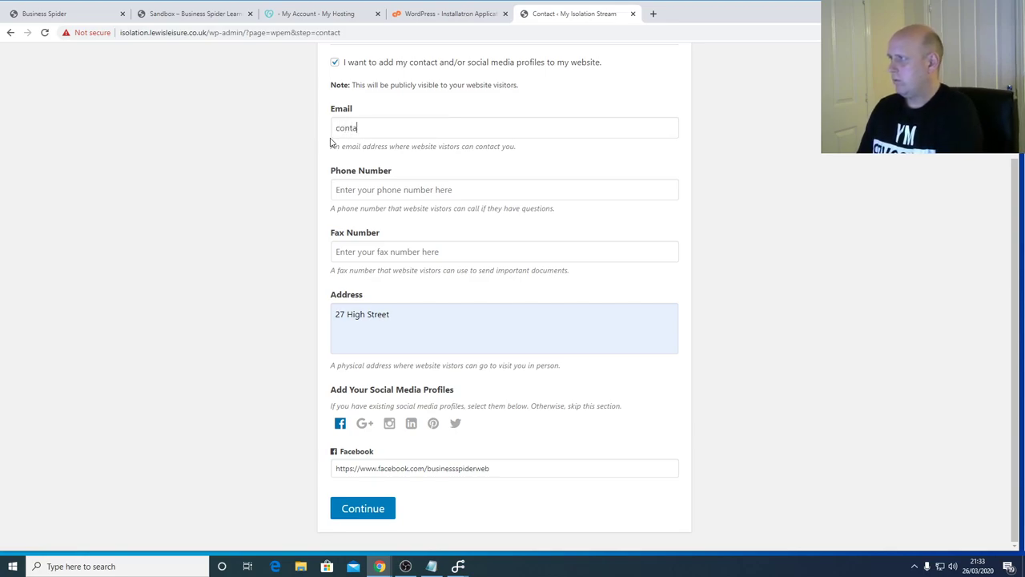
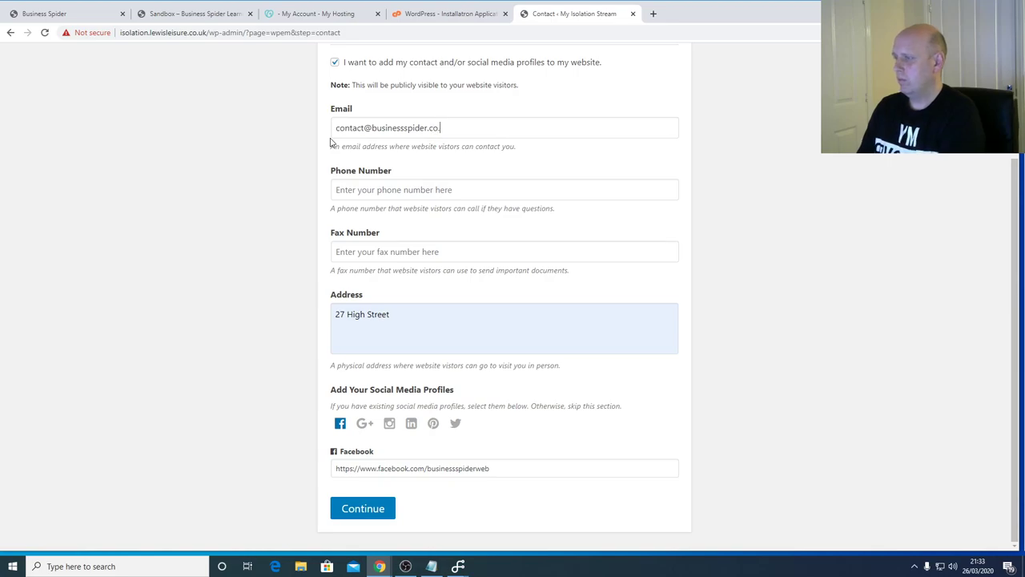
left_click(369, 195)
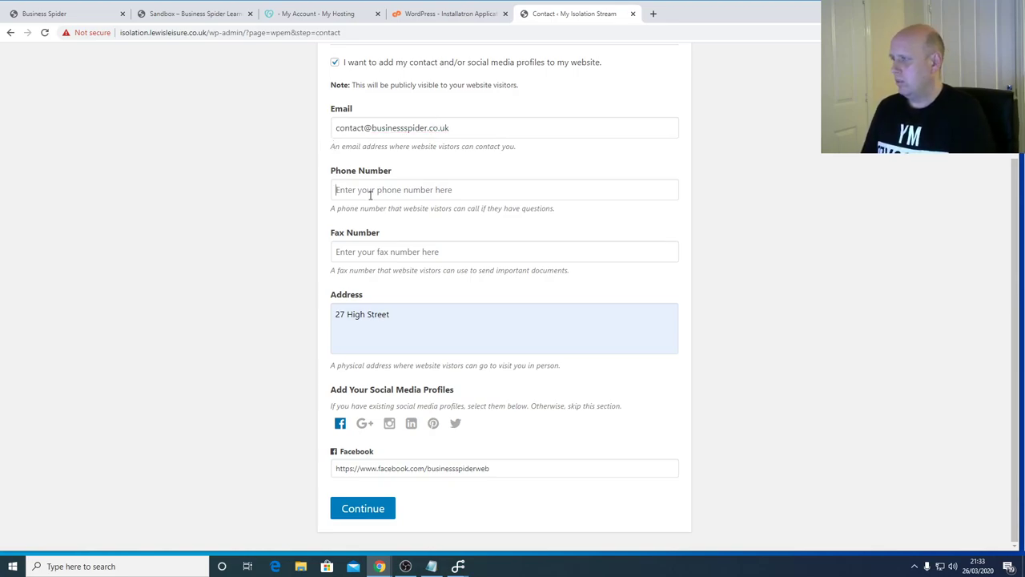
type("012345")
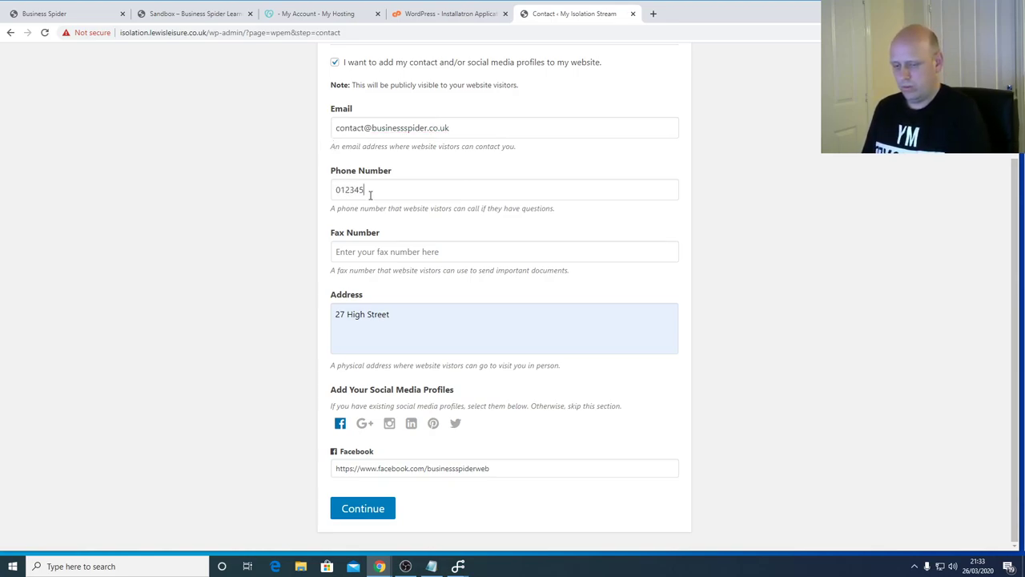
type("67890")
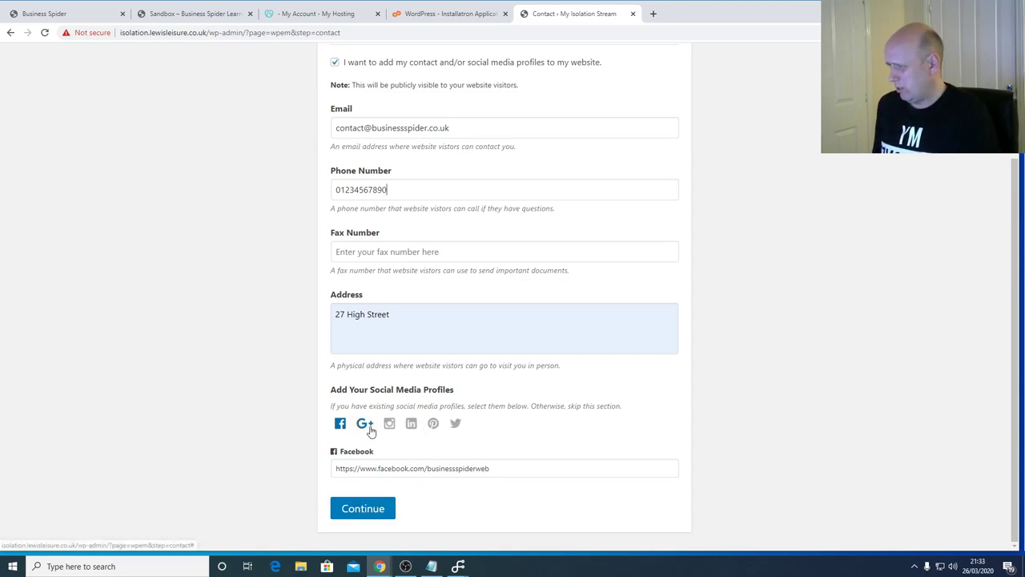
left_click(376, 509)
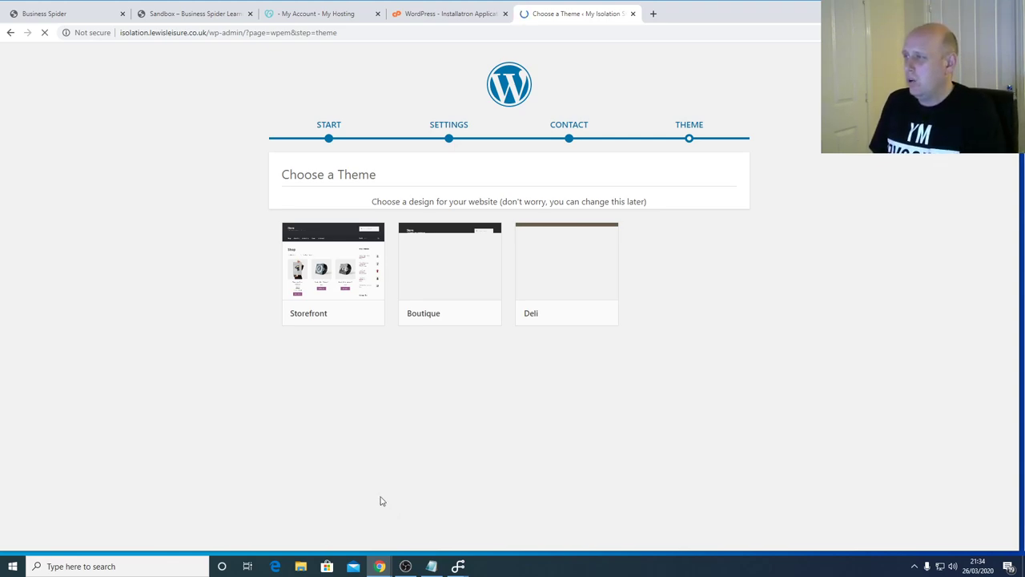
- Open the Storefront theme preview showing the My Isolation Stream shop
mouse_move(282, 271)
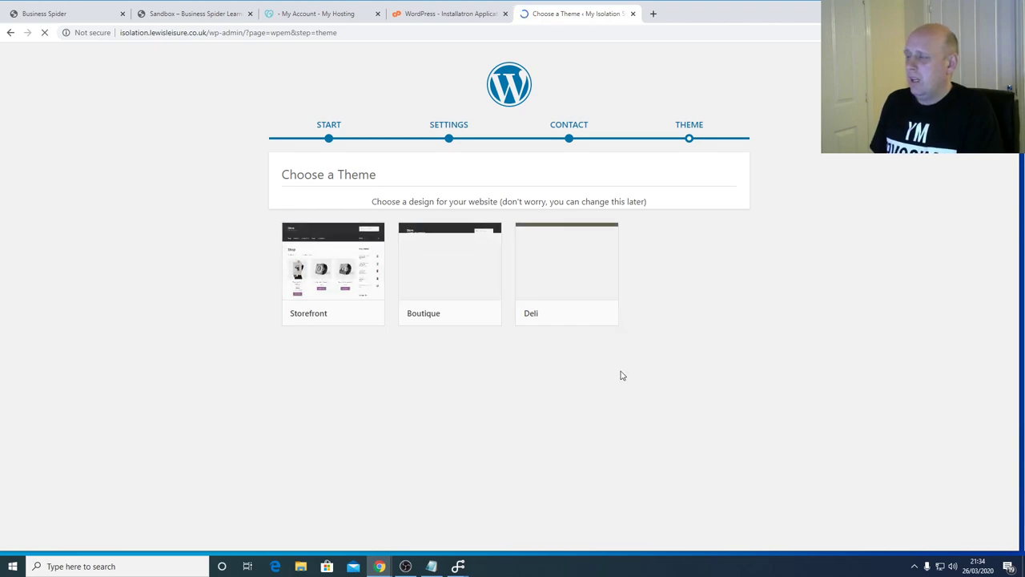
left_click(342, 311)
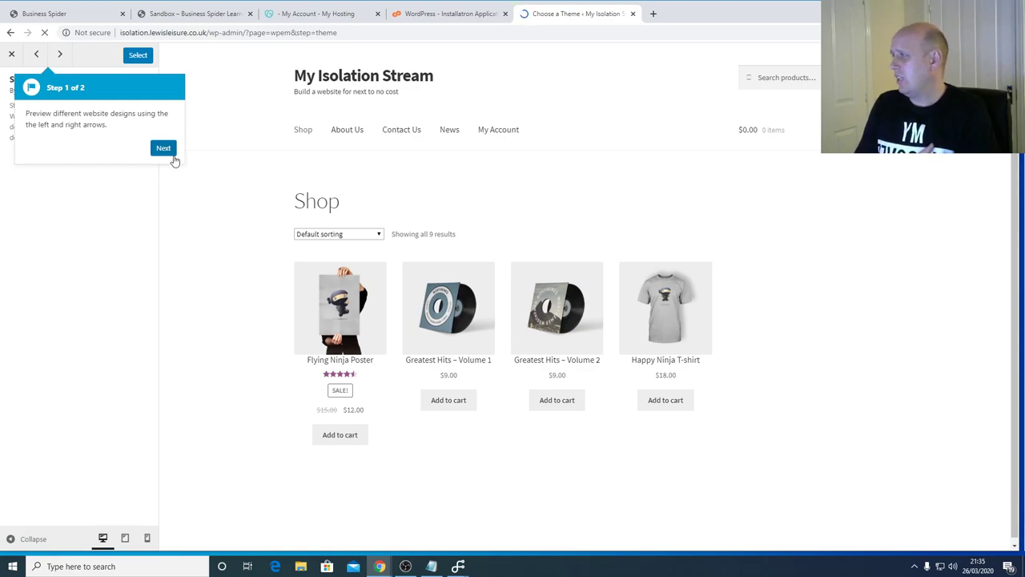
- Dismiss the preview tour and scroll the Storefront shop's Most Popular sidebar and categories
left_click(165, 152)
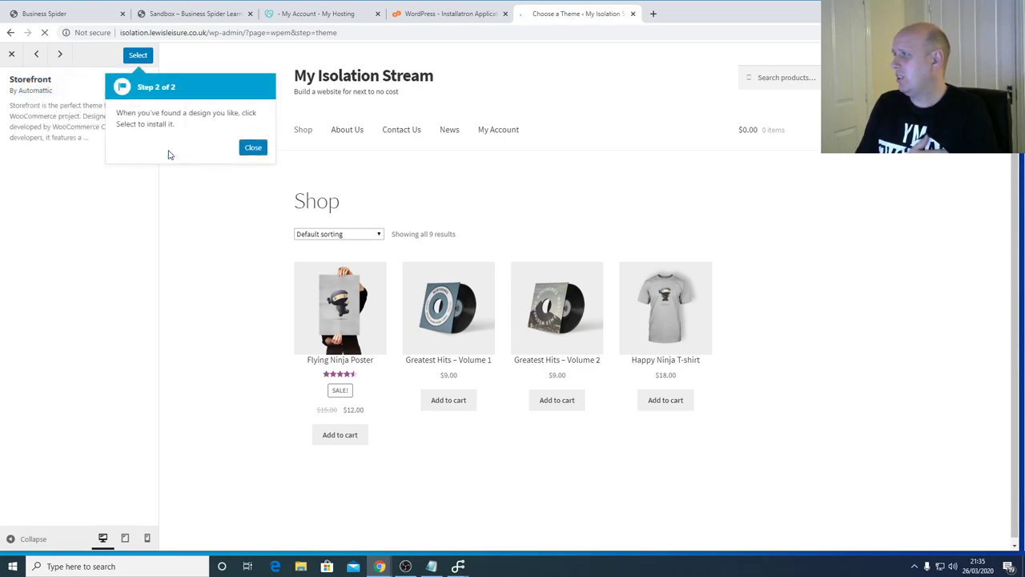
left_click(251, 147)
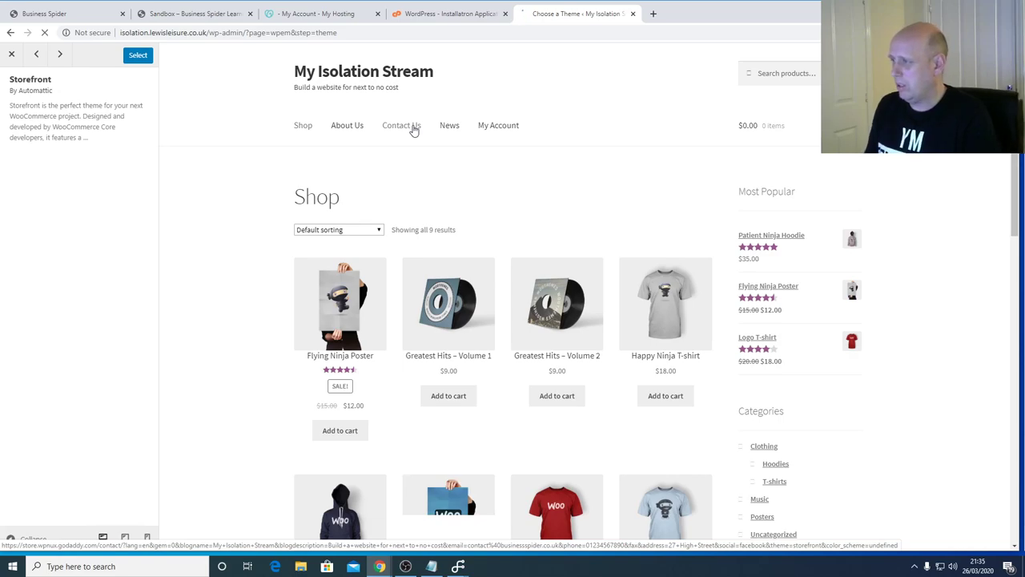
scroll(729, 229, "down", 10)
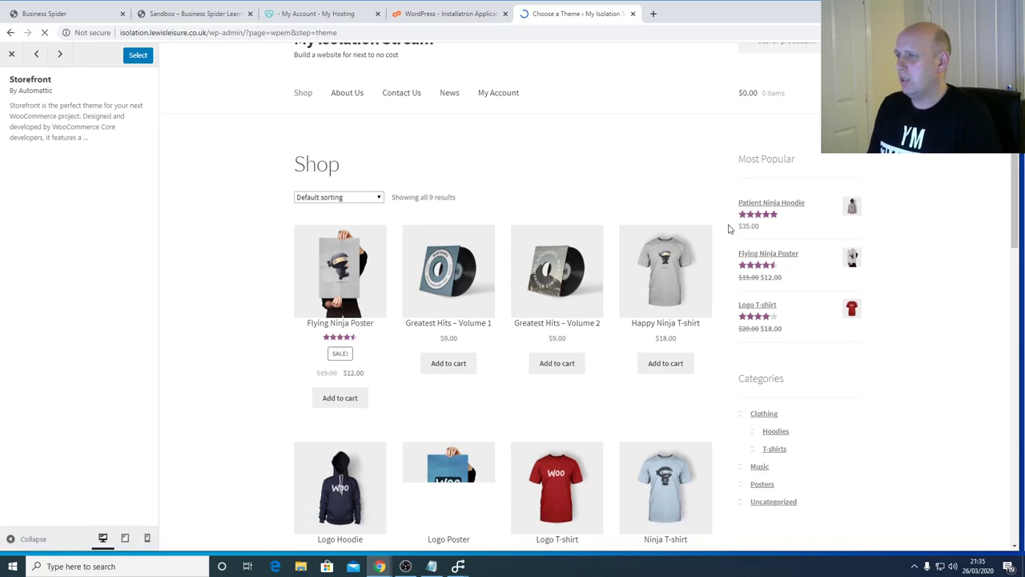
scroll(728, 229, "up", 6)
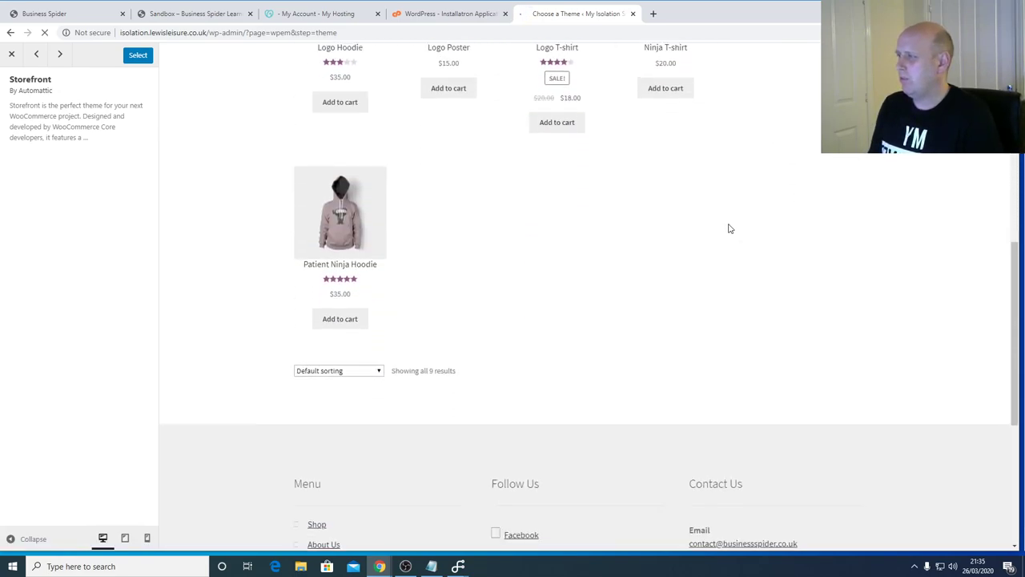
scroll(728, 229, "up", 1)
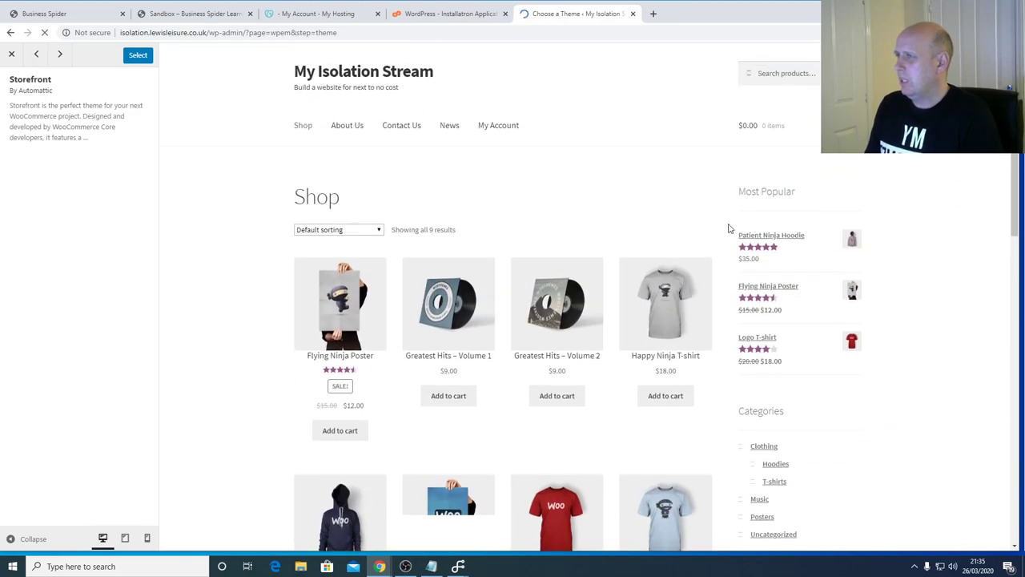
- Select Storefront as the store theme, then return to /wp-admin when the install stalls
left_click(138, 56)
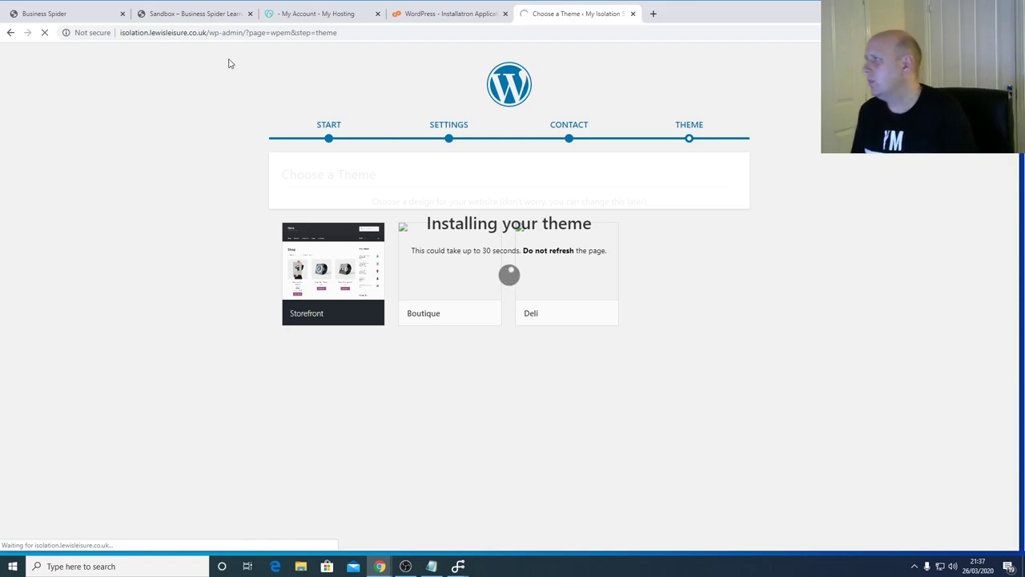
left_click_drag(243, 34, 343, 36)
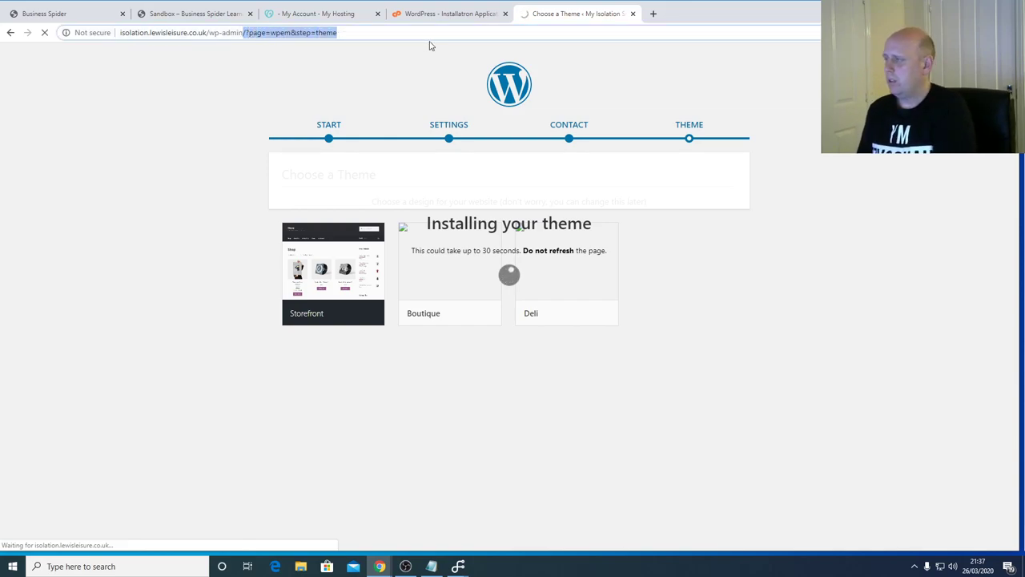
key("BackSpace")
key("Return")
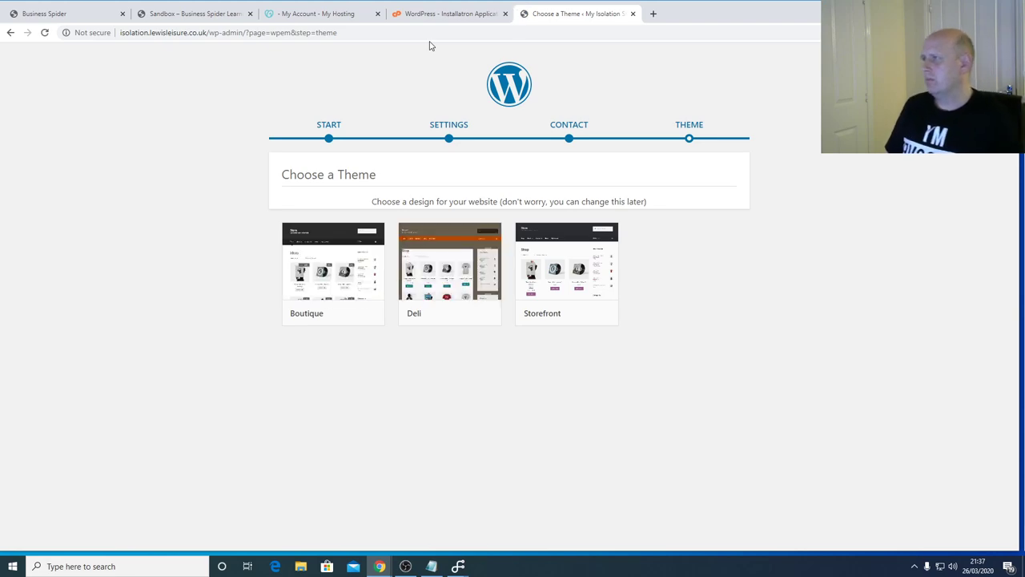
- Pick the Boutique theme, copy the site's domain, and open an incognito window
left_click(342, 311)
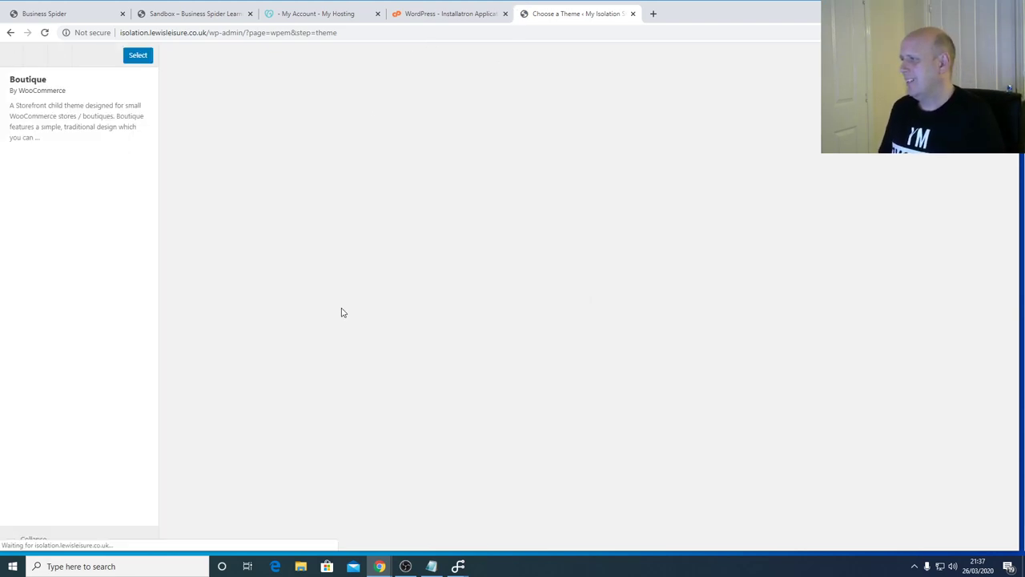
left_click(138, 58)
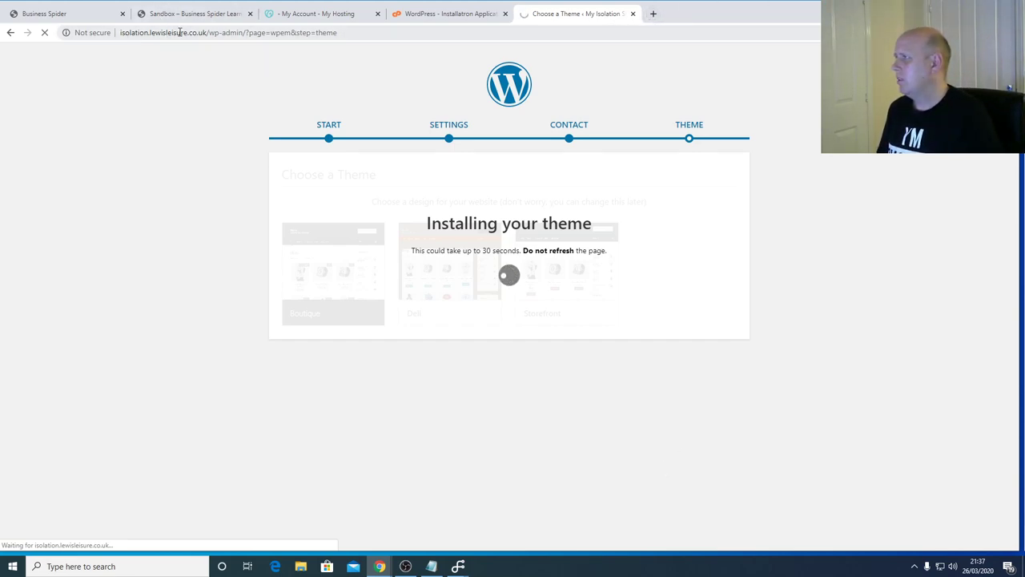
left_click_drag(206, 34, 120, 34)
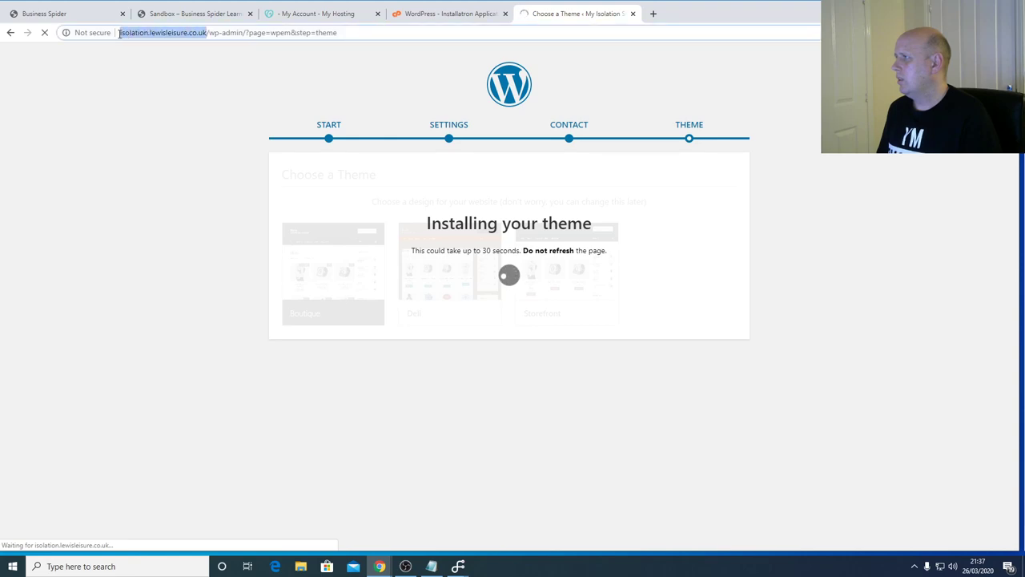
key("ctrl+c")
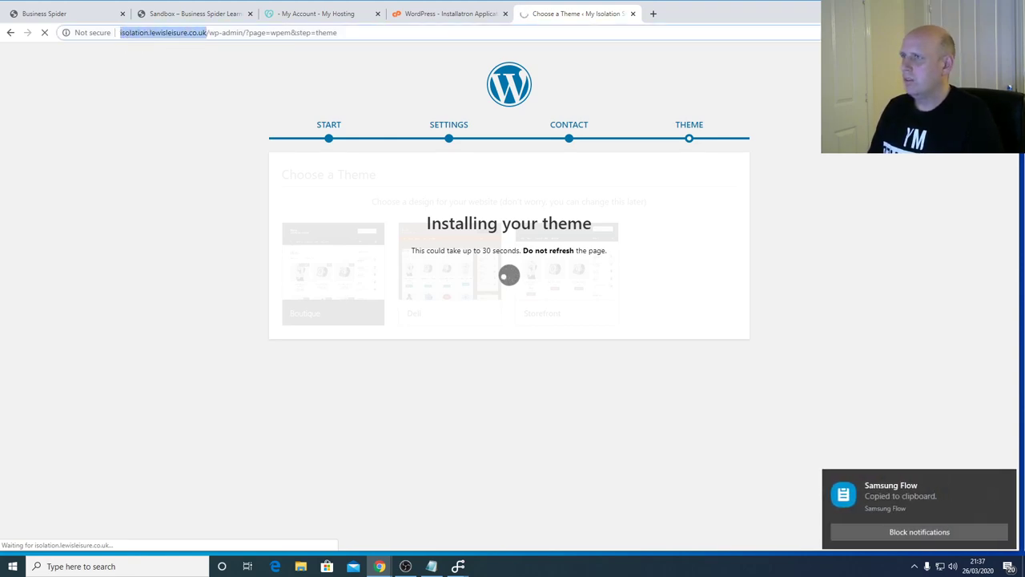
key("alt+f")
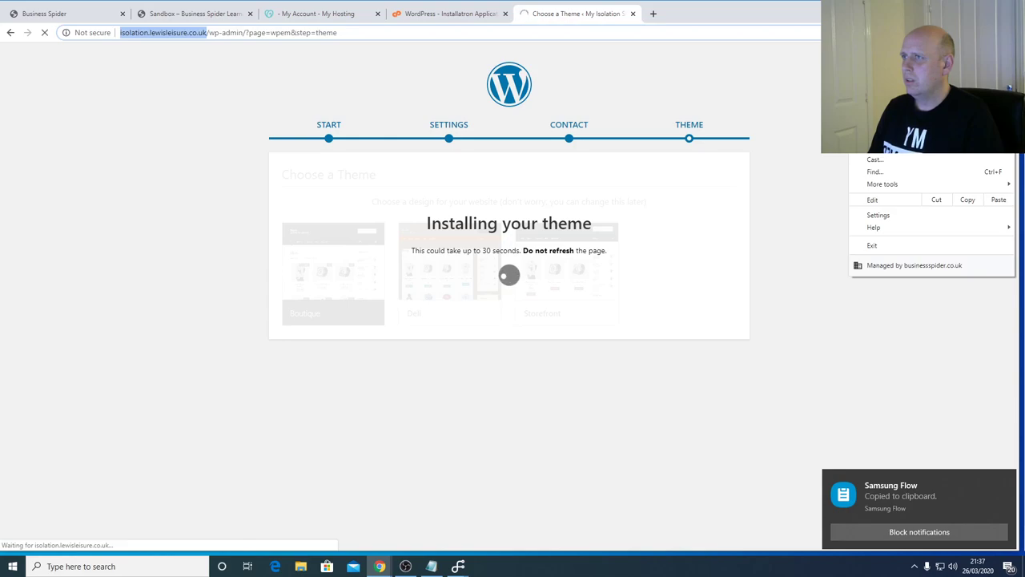
key("Escape")
key("ctrl+shift+n")
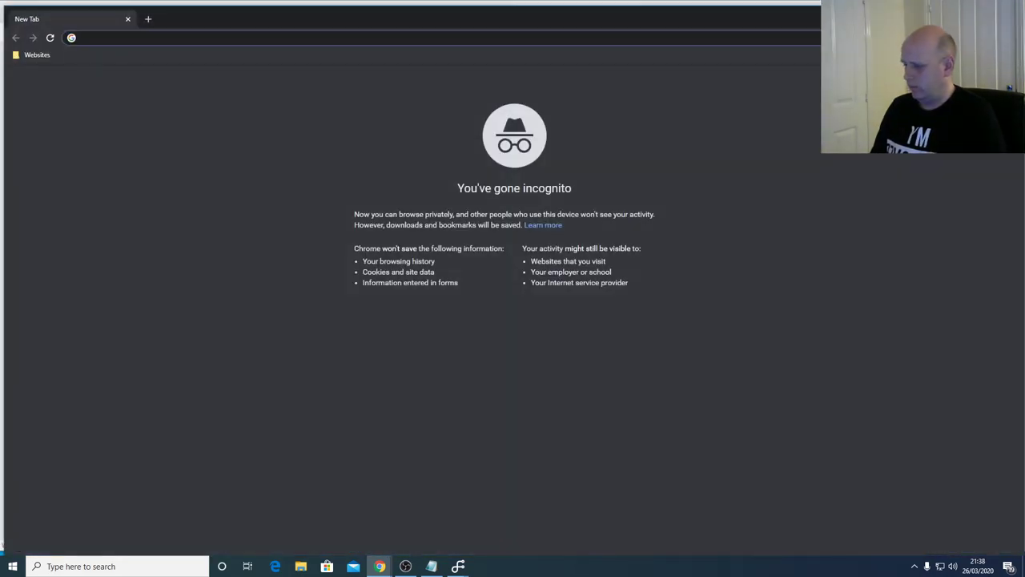
- Load the copied site address in the incognito window and view its nine-product Shop page
key("ctrl+v")
key("Return")
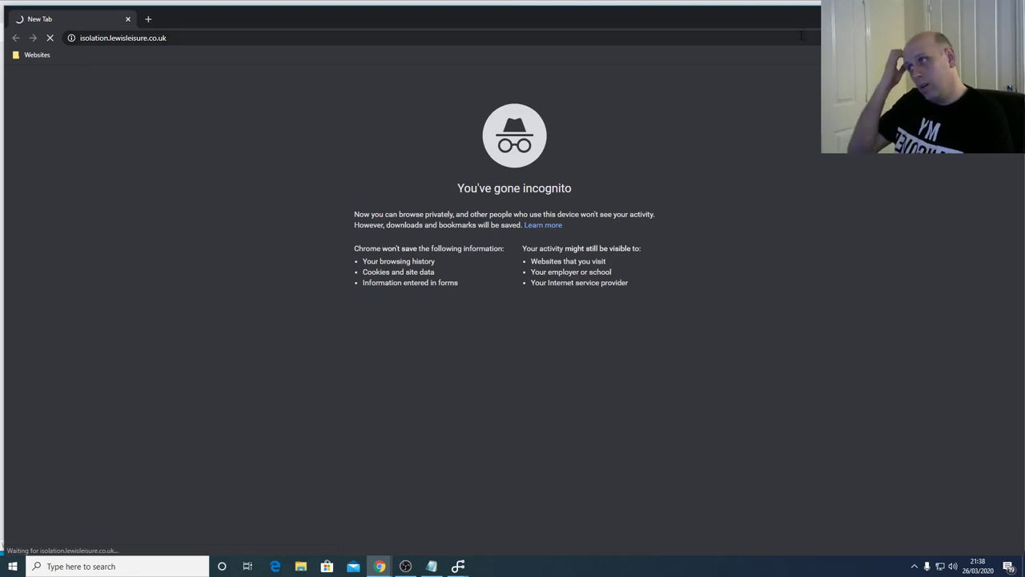
left_click_drag(790, 20, 842, 216)
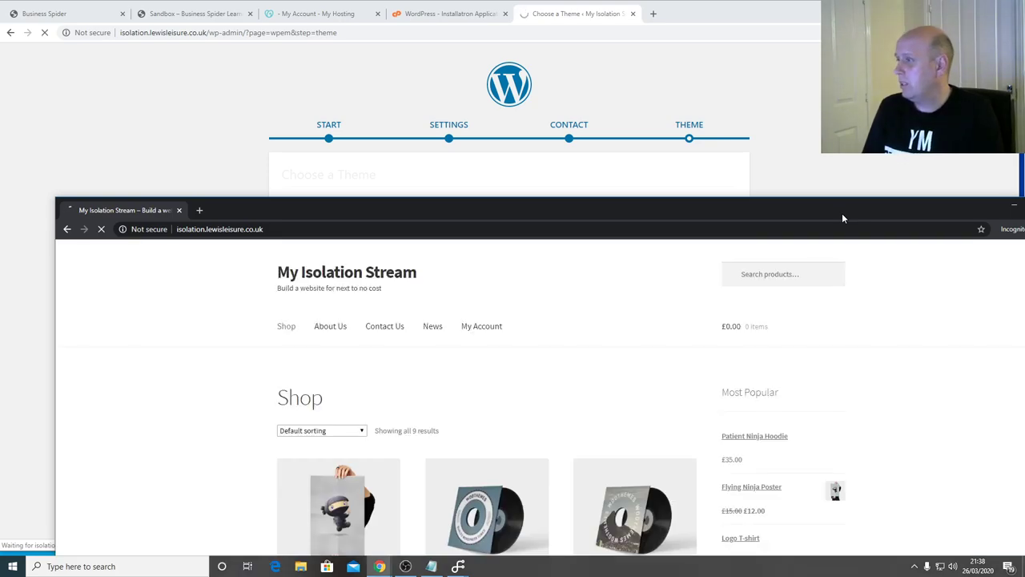
left_click_drag(841, 216, 721, 2)
scroll(661, 165, "down", 1)
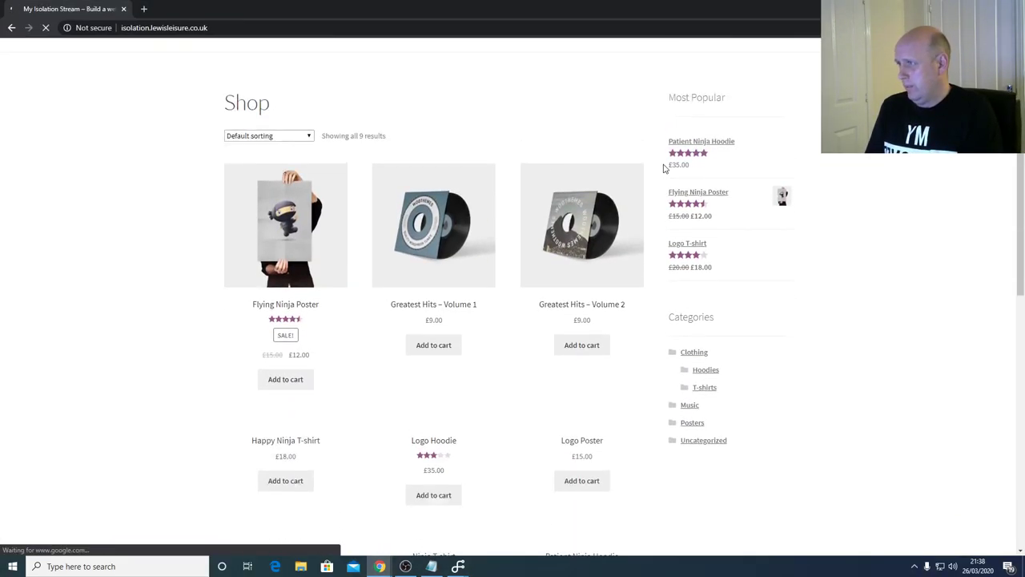
scroll(664, 167, "up", 1)
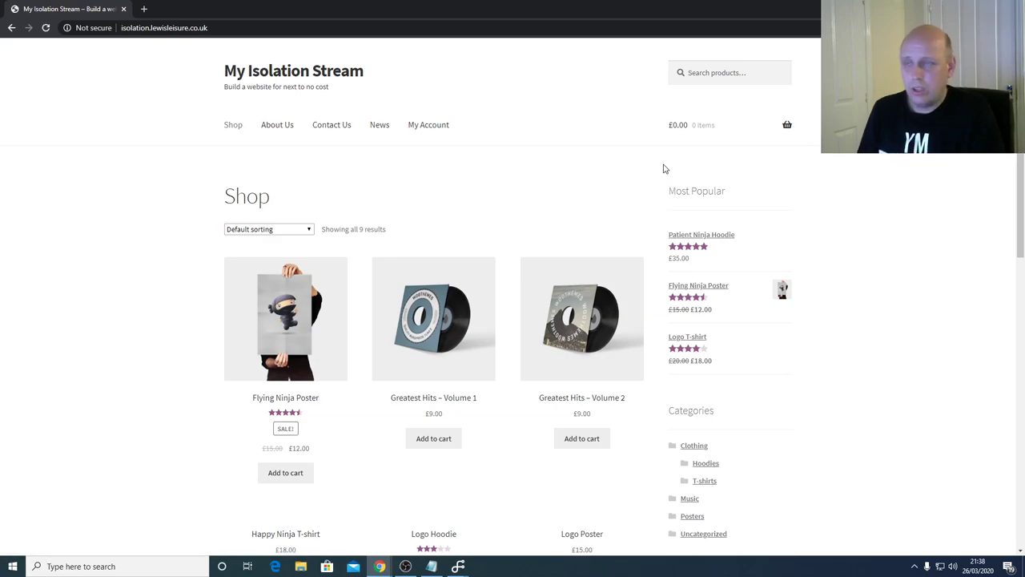
- Open the store's Contact Us page and read through its intro paragraphs
left_click(327, 126)
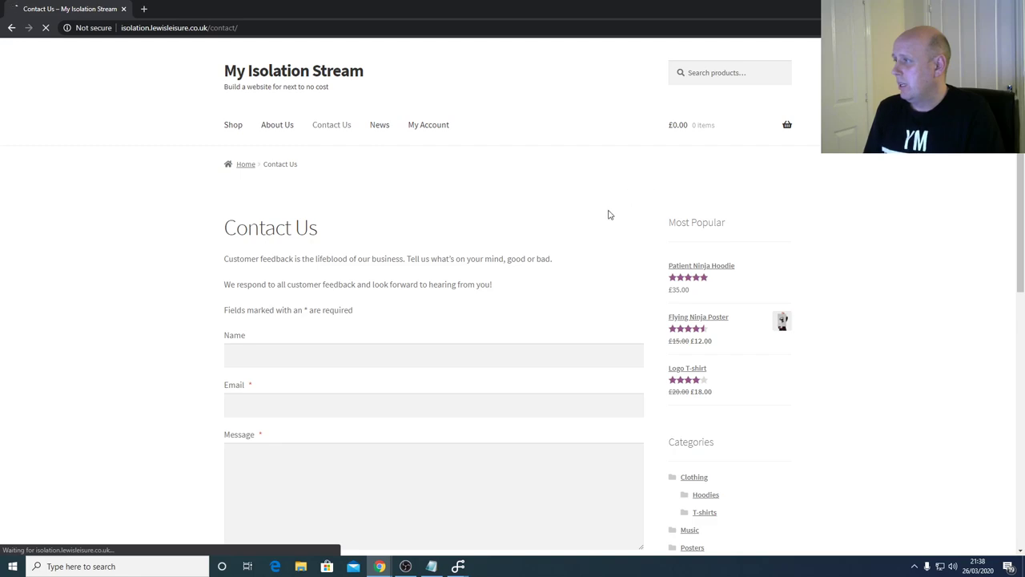
scroll(610, 216, "down", 5)
scroll(602, 250, "up", 5)
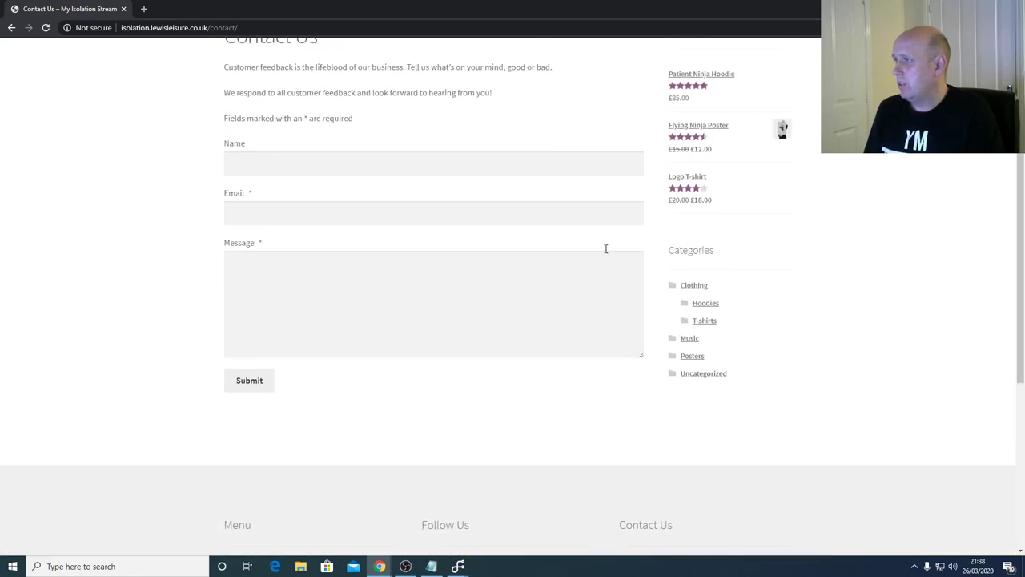
scroll(607, 249, "up", 2)
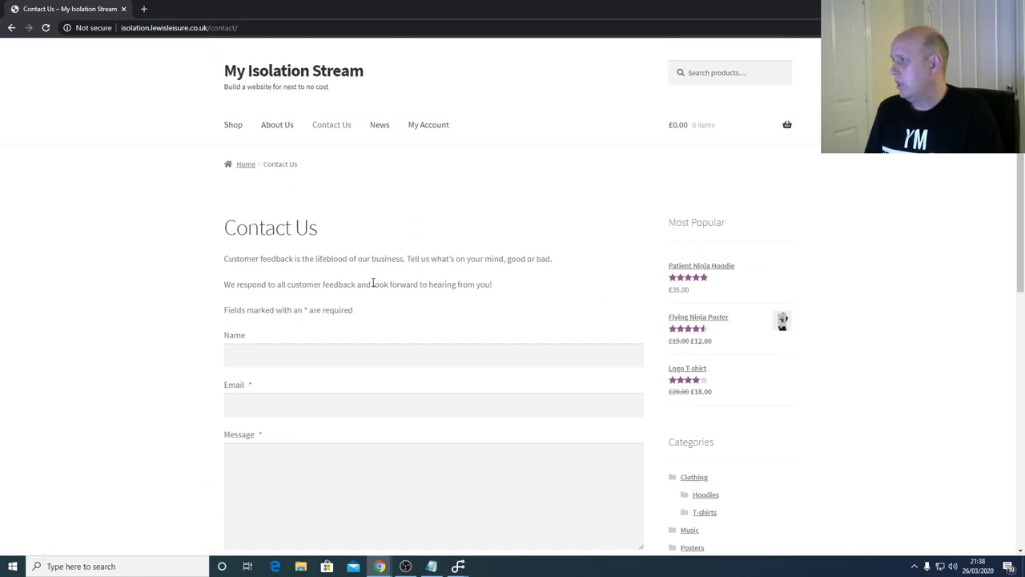
left_click_drag(358, 317, 225, 256)
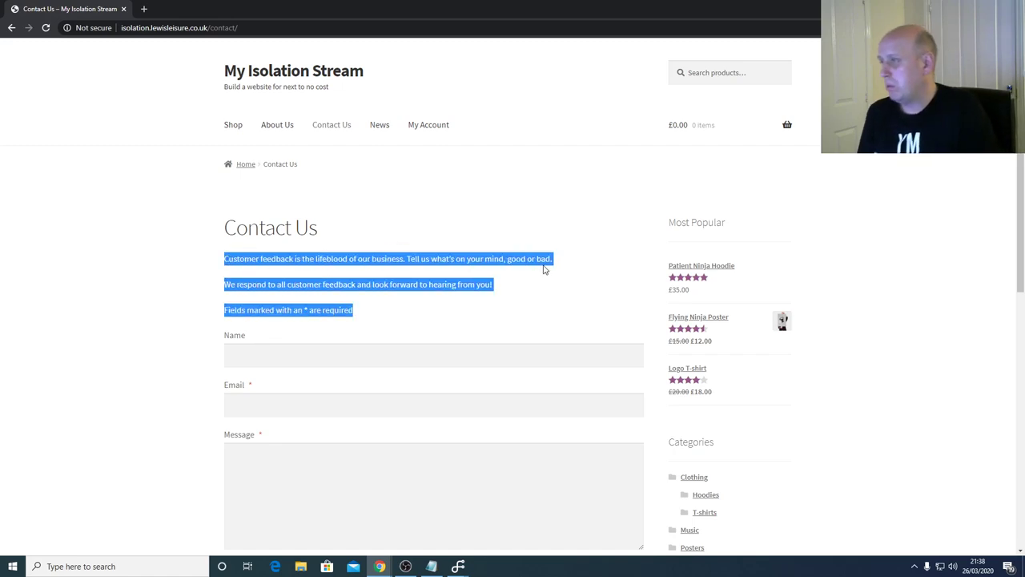
- Try the Name, Email and Message form fields, then open the My Account login page
left_click(506, 330)
left_click(501, 357)
left_click(505, 410)
left_click(503, 452)
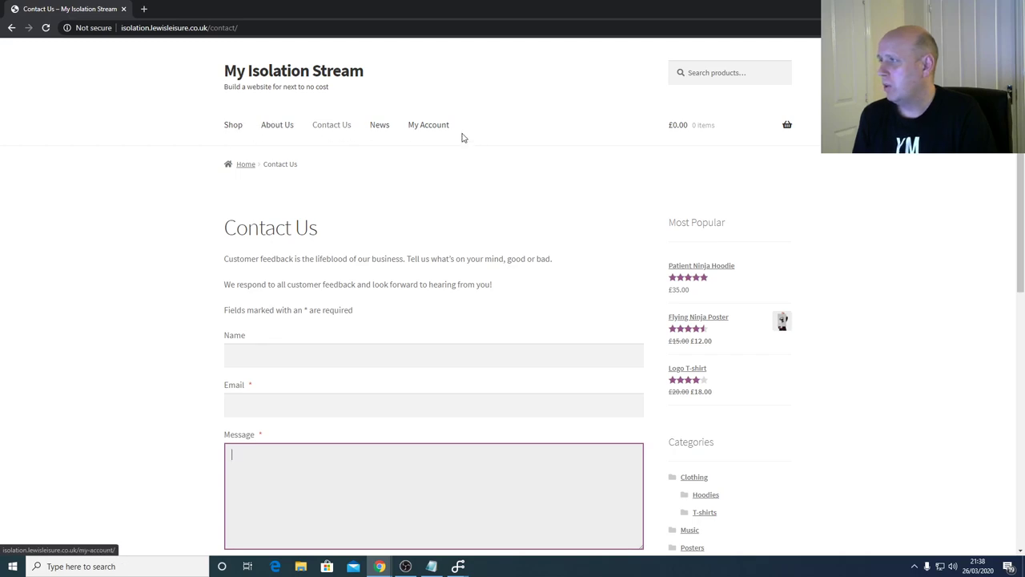
left_click(449, 131)
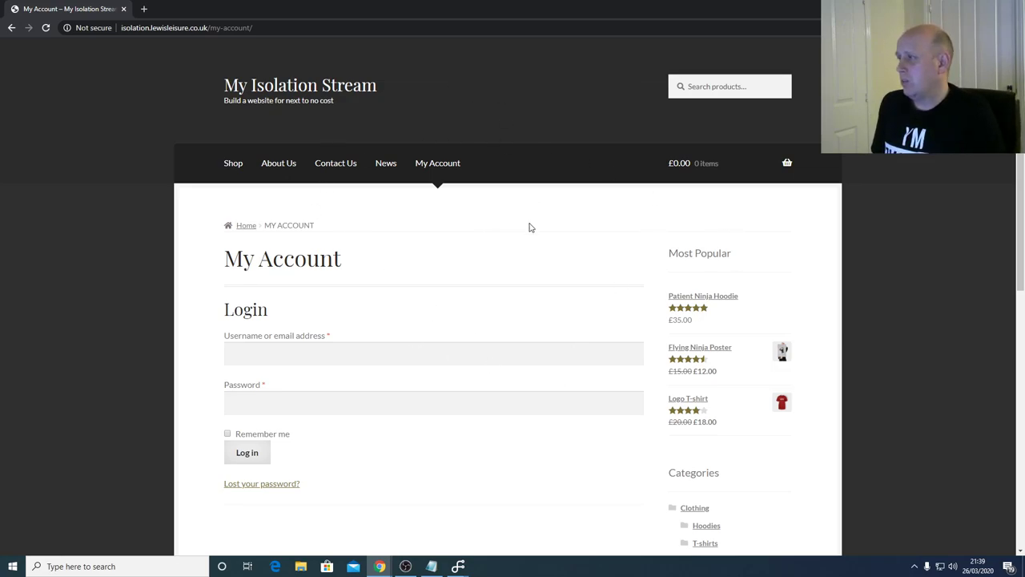
scroll(530, 227, "down", 7)
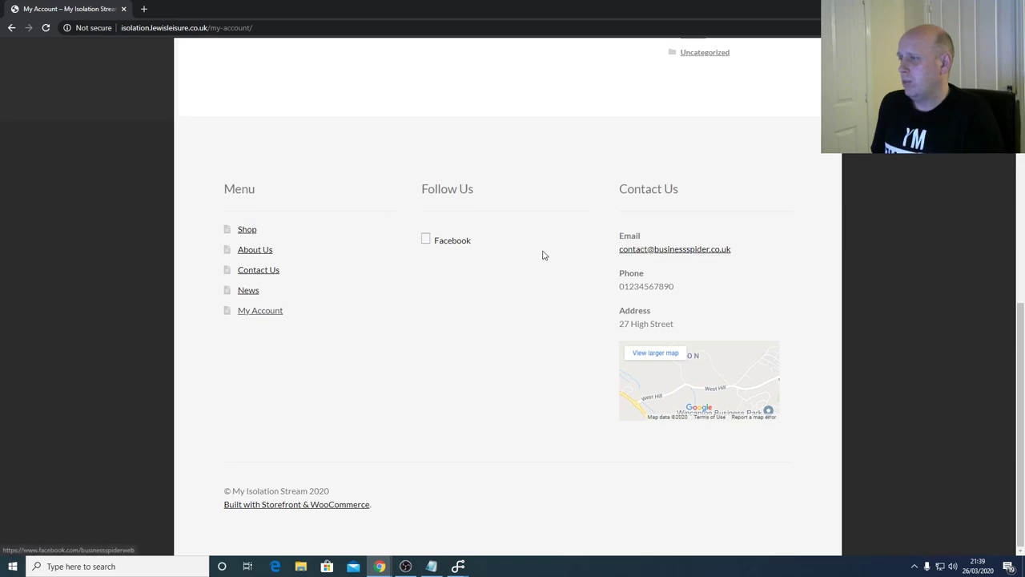
scroll(537, 293, "up", 3)
scroll(539, 296, "up", 3)
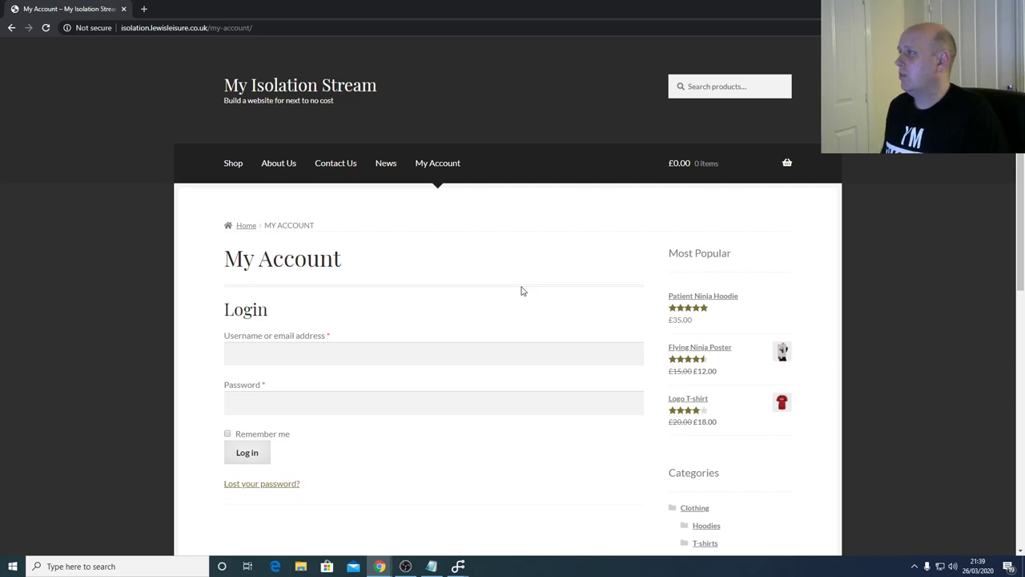
left_click_drag(752, 20, 732, 81)
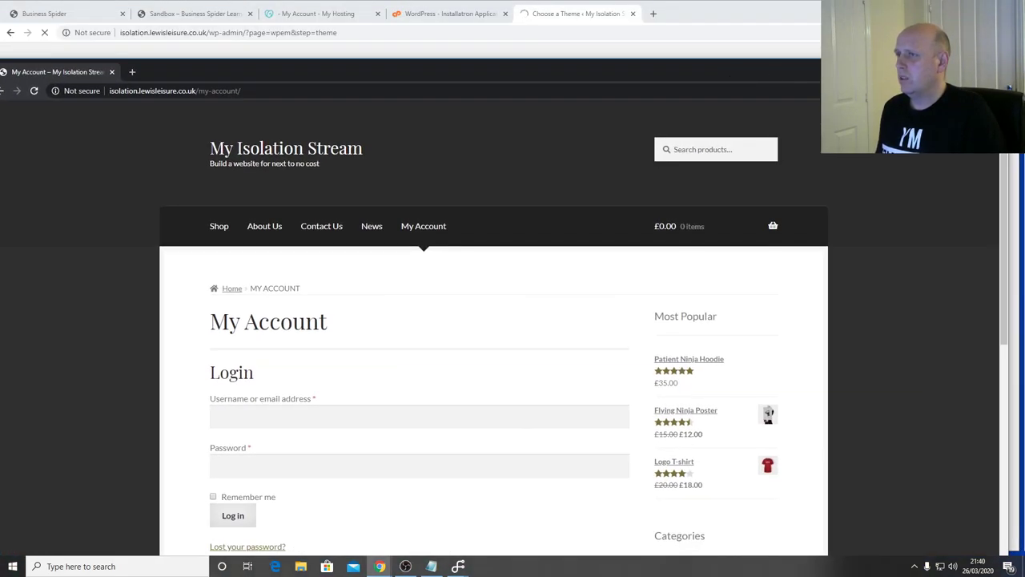
double_click(732, 81)
left_click_drag(252, 27, 210, 29)
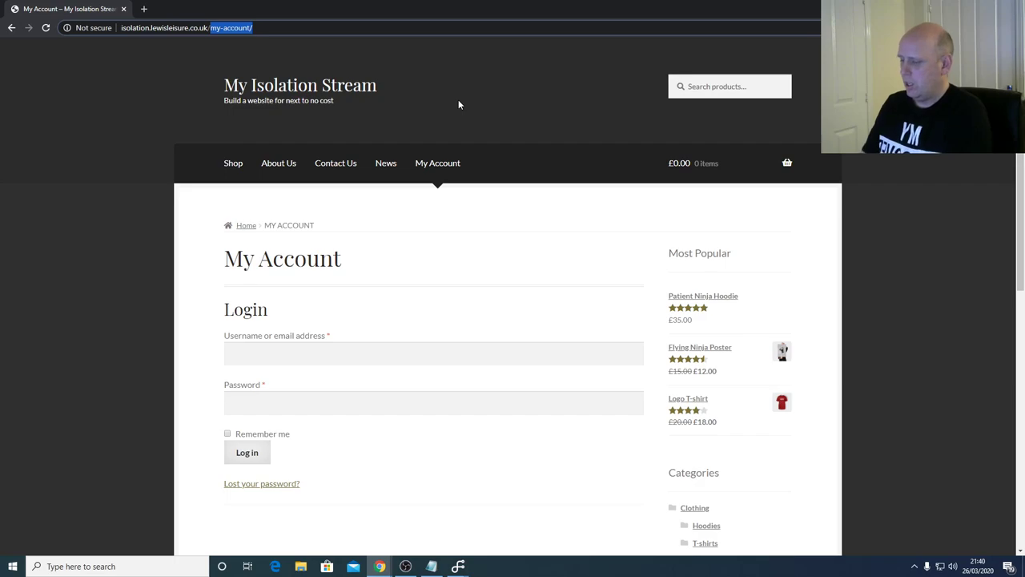
- Go to /wp-admin and log in with the saved username and password
type("wp-admin")
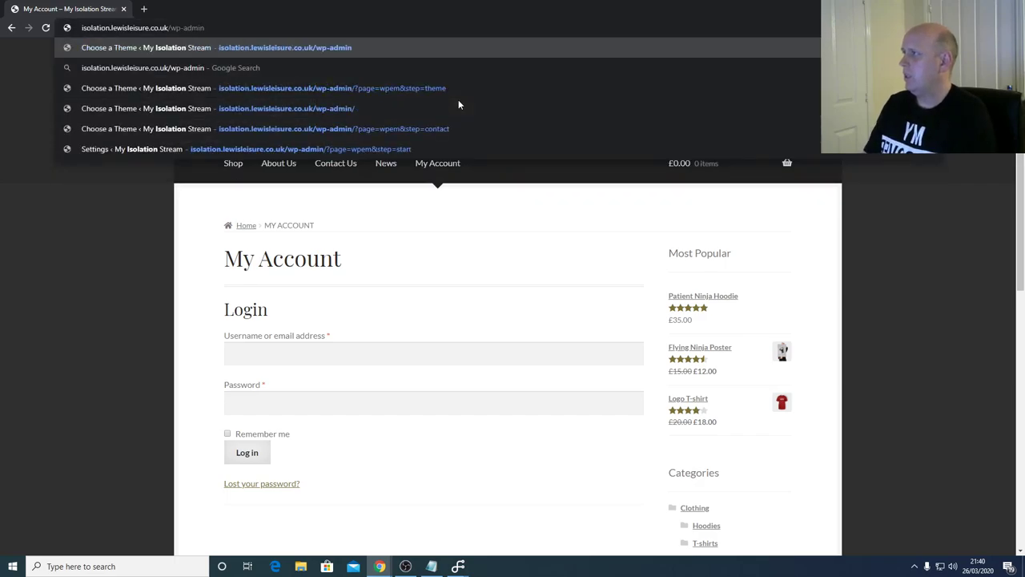
key("Return")
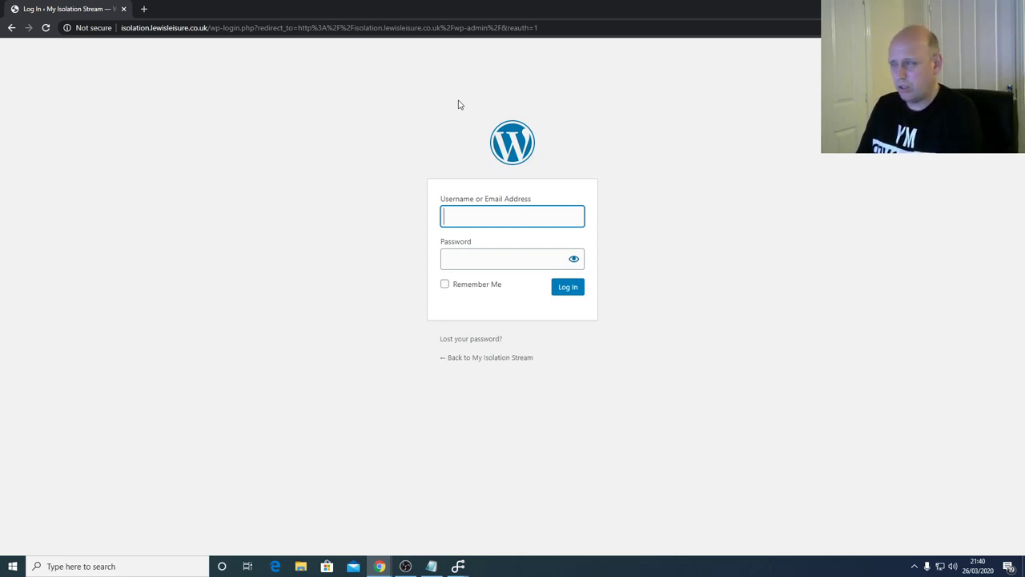
type("alewis68185")
left_click(465, 240)
left_click(498, 264)
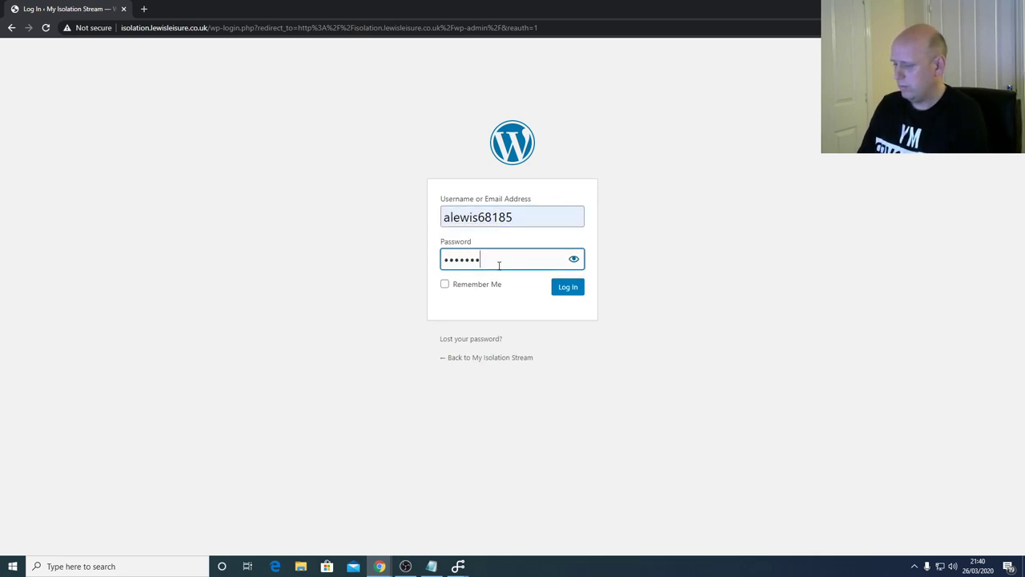
key("Return")
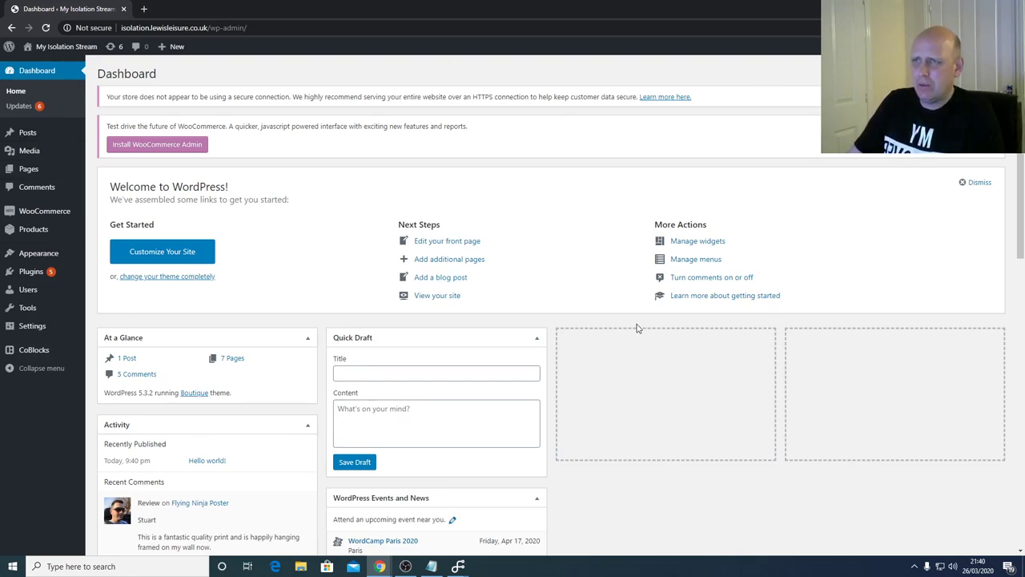
- Open Pages > All Pages to list the seven published site pages
mouse_move(35, 139)
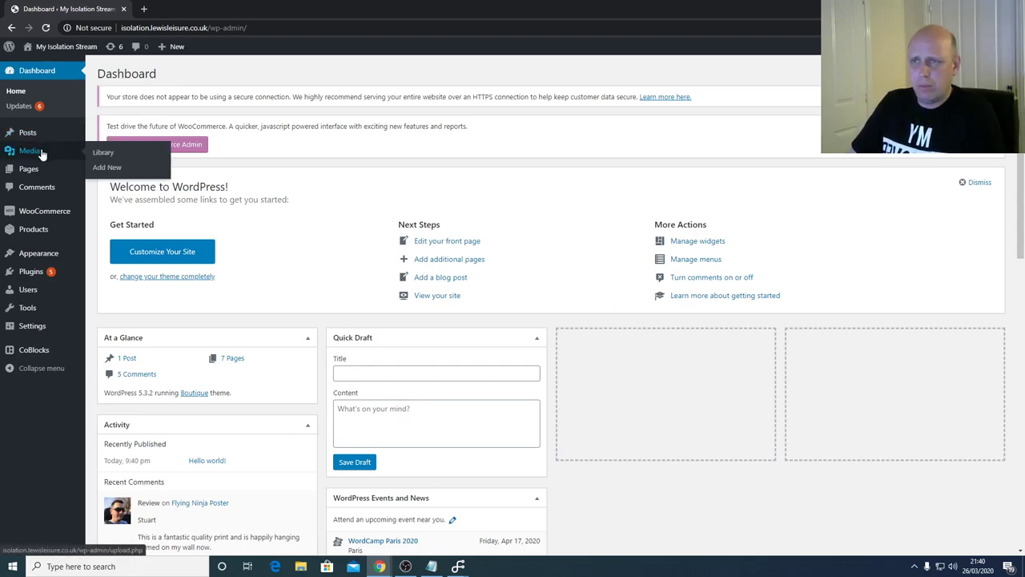
mouse_move(42, 176)
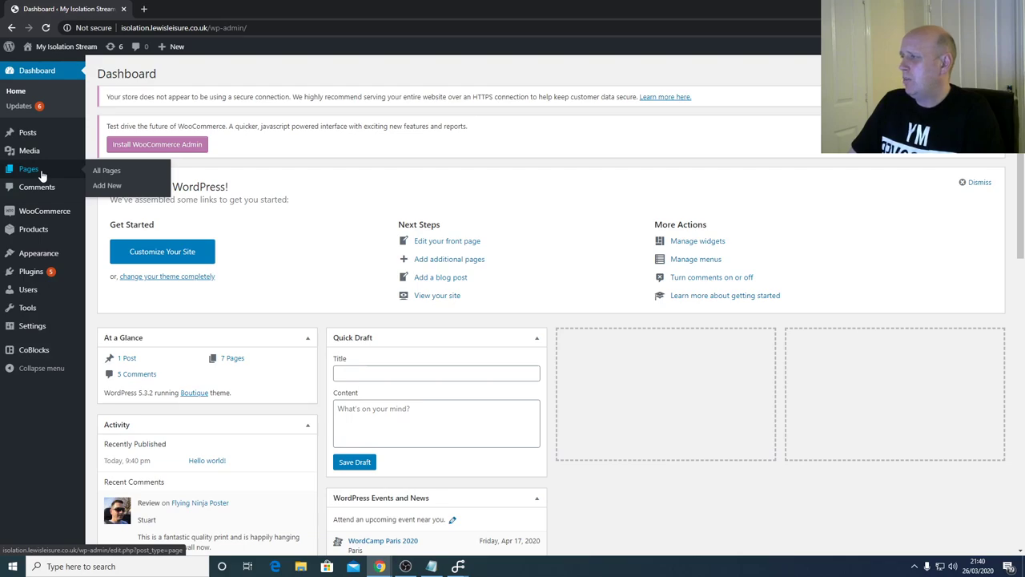
left_click(91, 171)
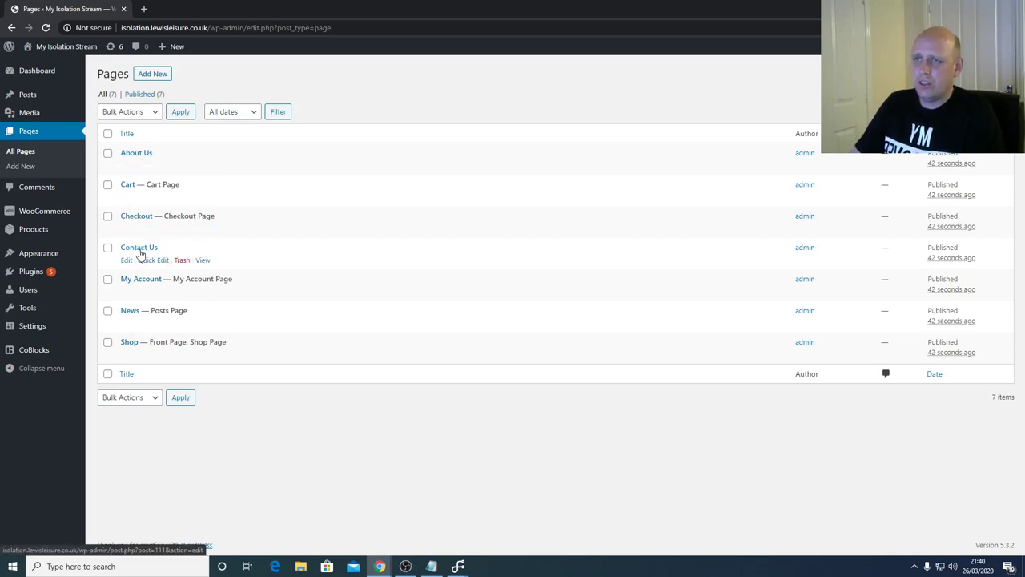
left_click_drag(259, 285, 126, 275)
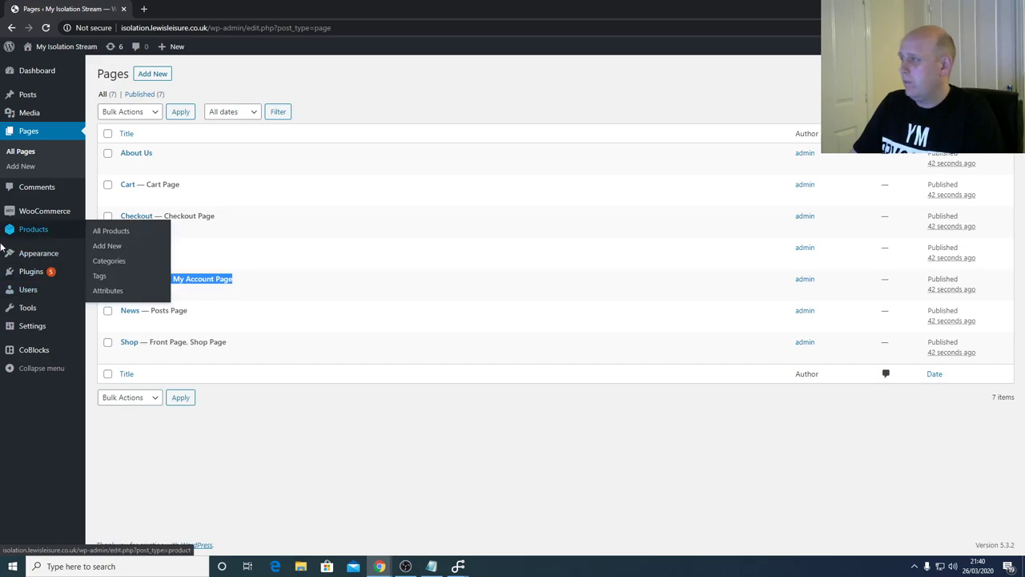
left_click(322, 456)
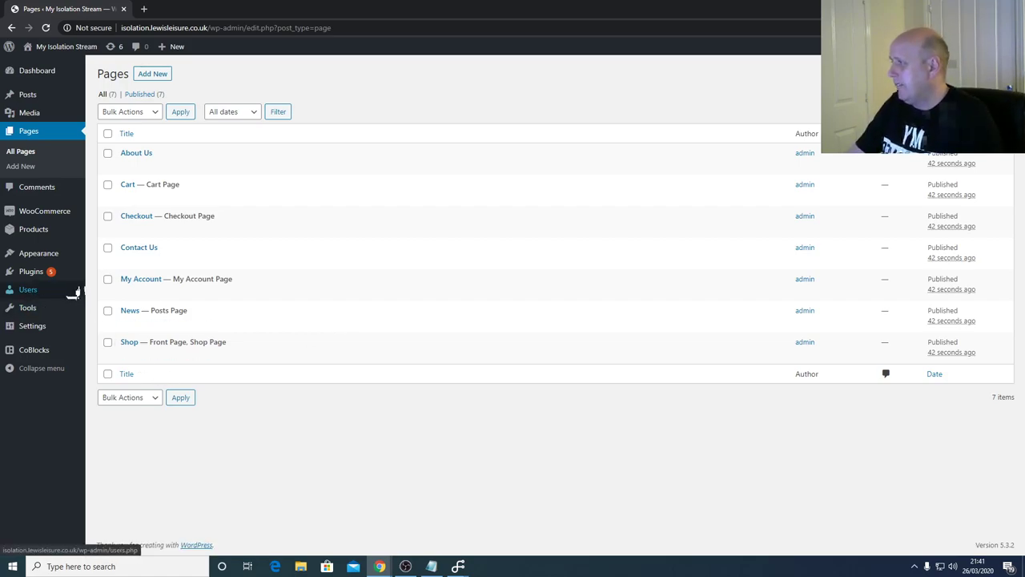
mouse_move(83, 282)
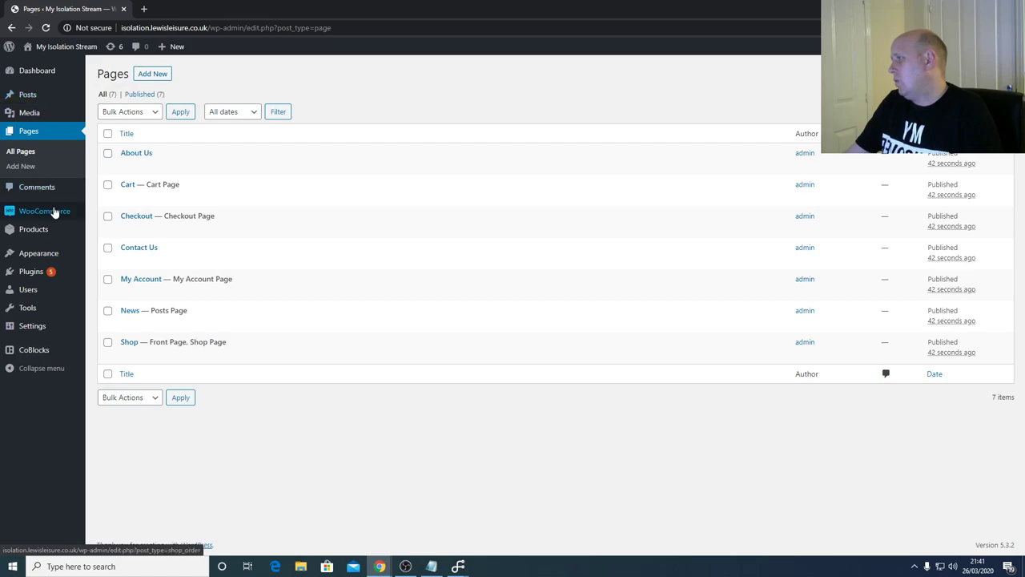
mouse_move(54, 215)
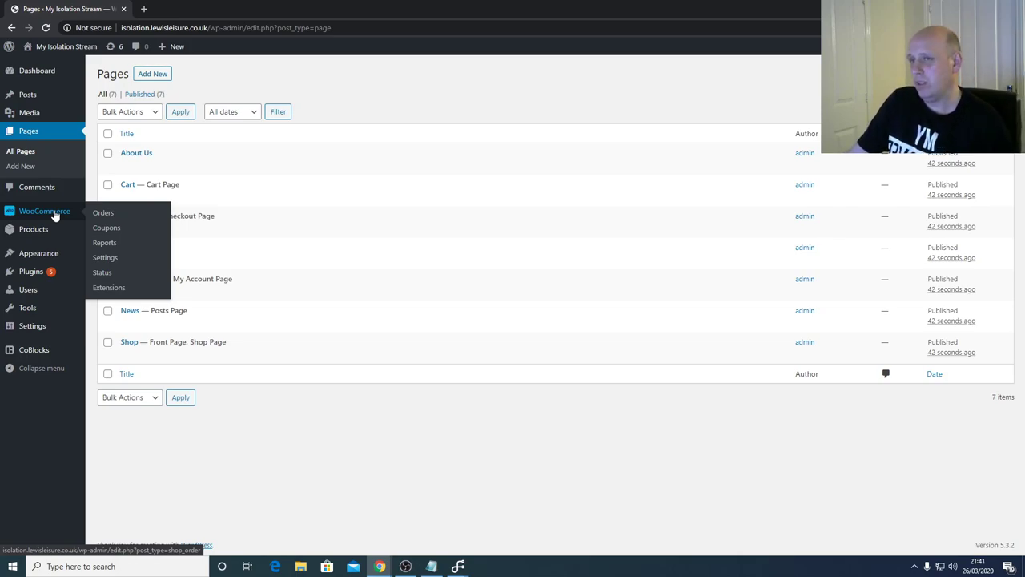
mouse_move(53, 235)
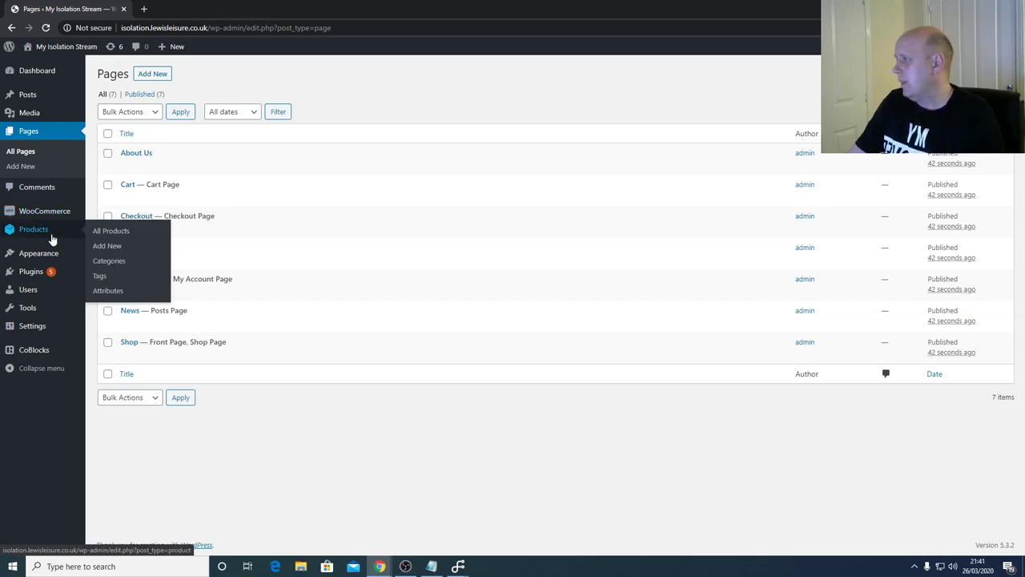
- View the nine-item Products list, then go to Appearance > Themes
left_click(114, 234)
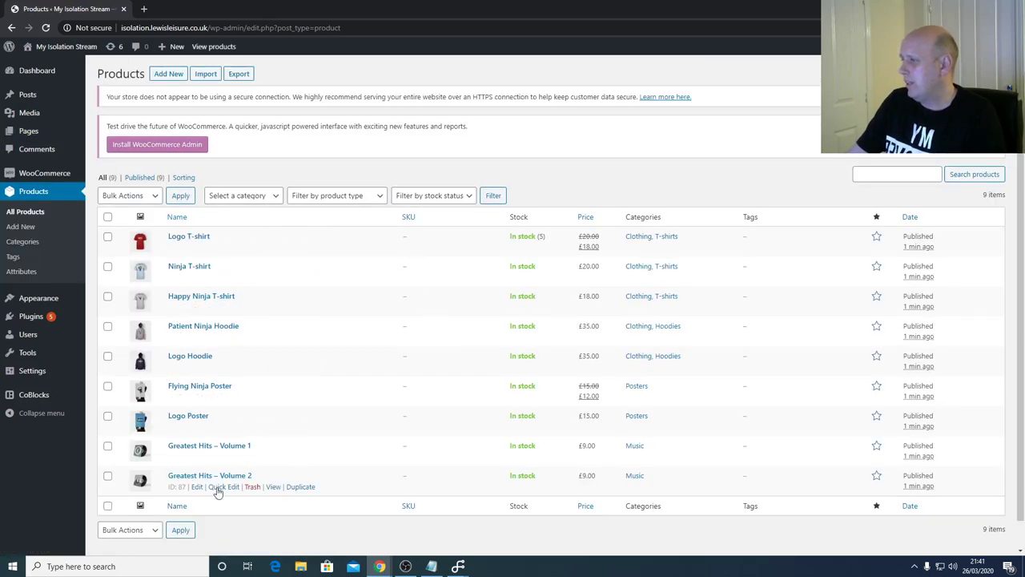
scroll(450, 274, "down", 2)
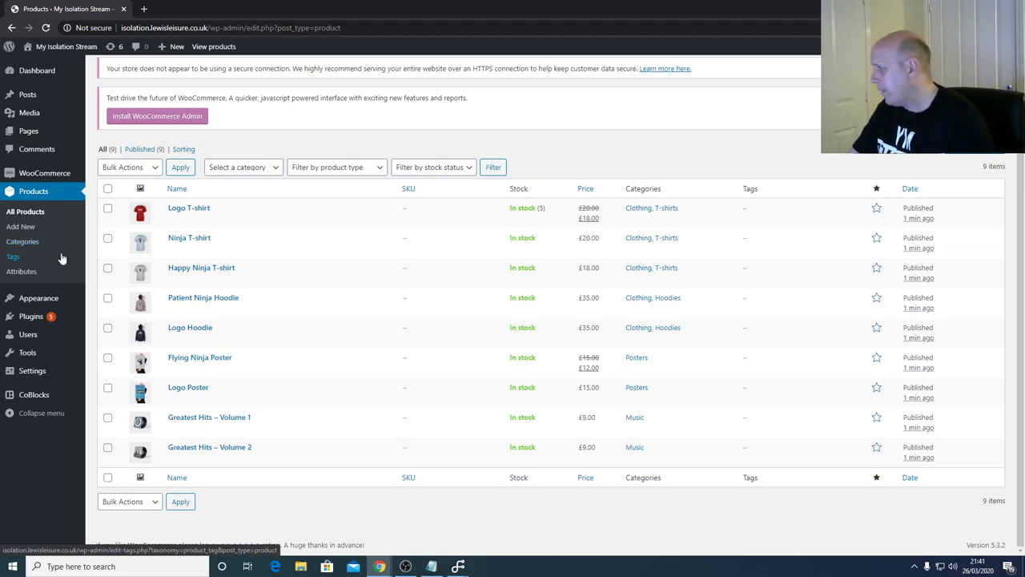
mouse_move(25, 301)
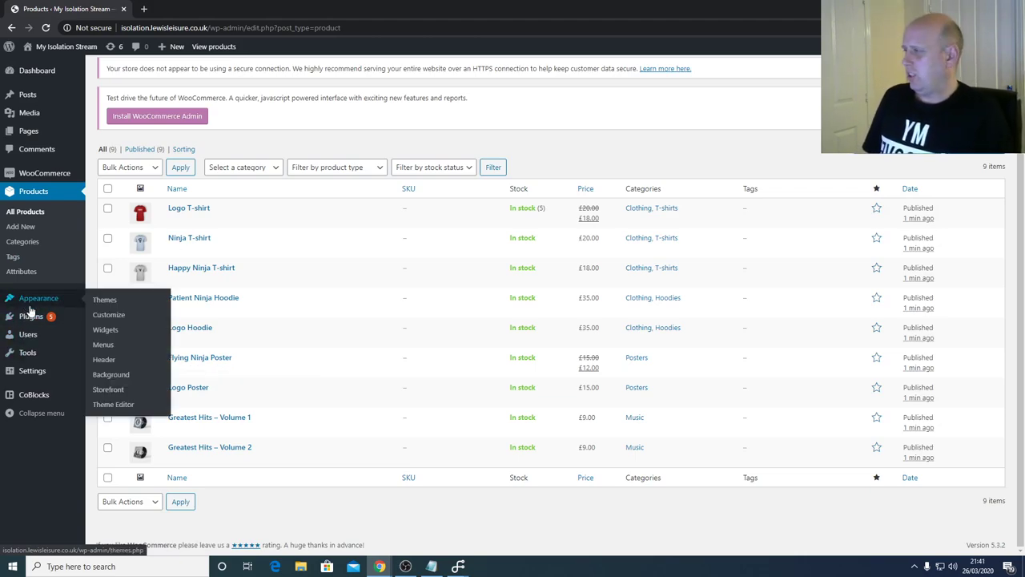
left_click(112, 302)
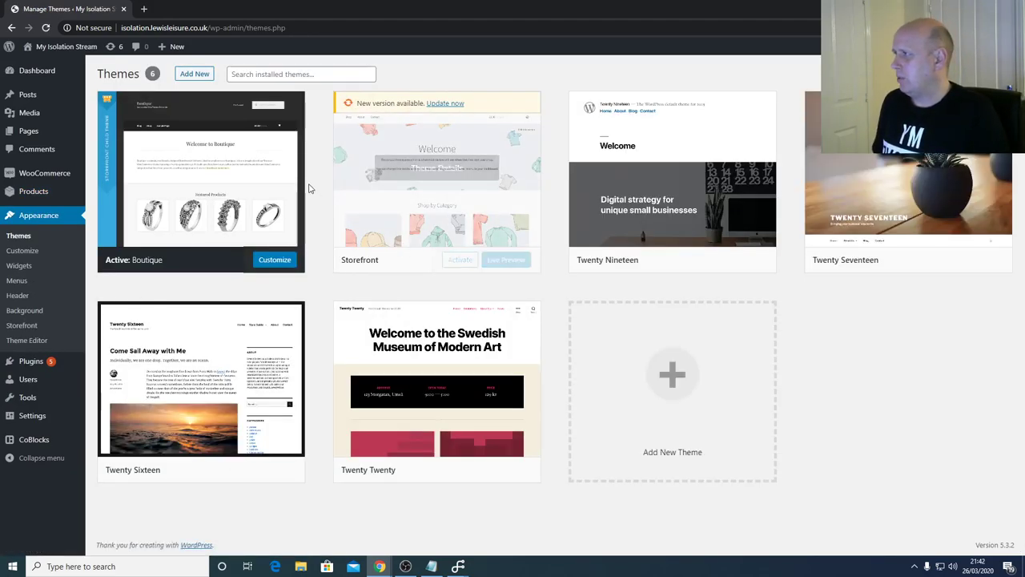
- Open Add New themes to see 15 featured themes like Twenty Minutes and Teller
left_click(204, 74)
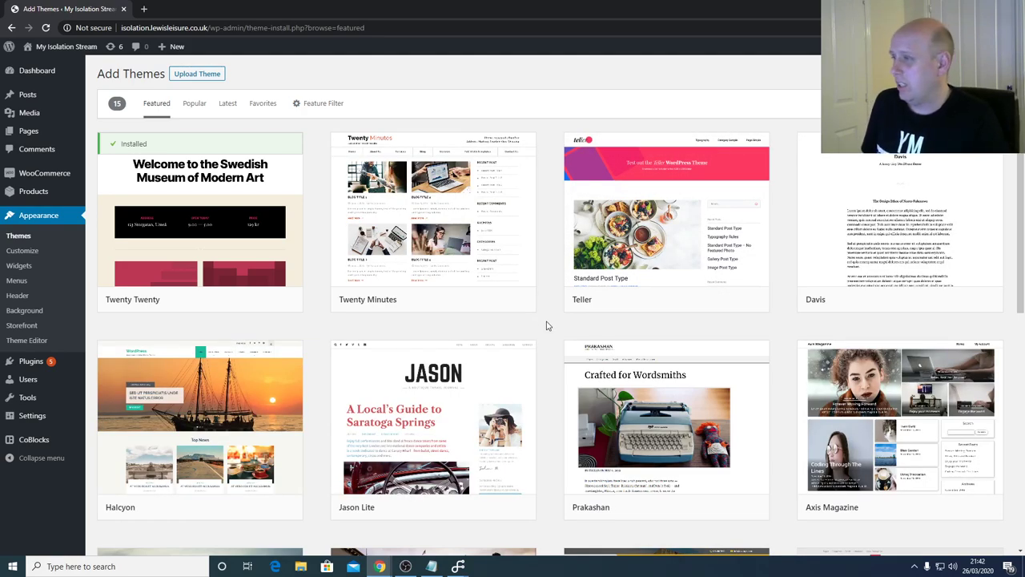
- Scroll through the featured themes, then browse the Popular themes
scroll(553, 327, "down", 5)
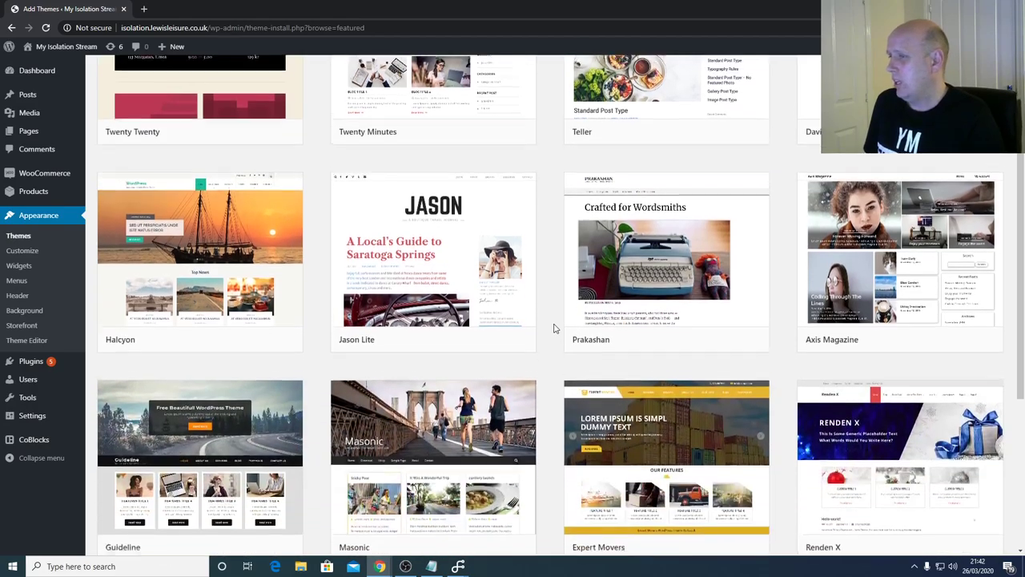
scroll(553, 329, "down", 1)
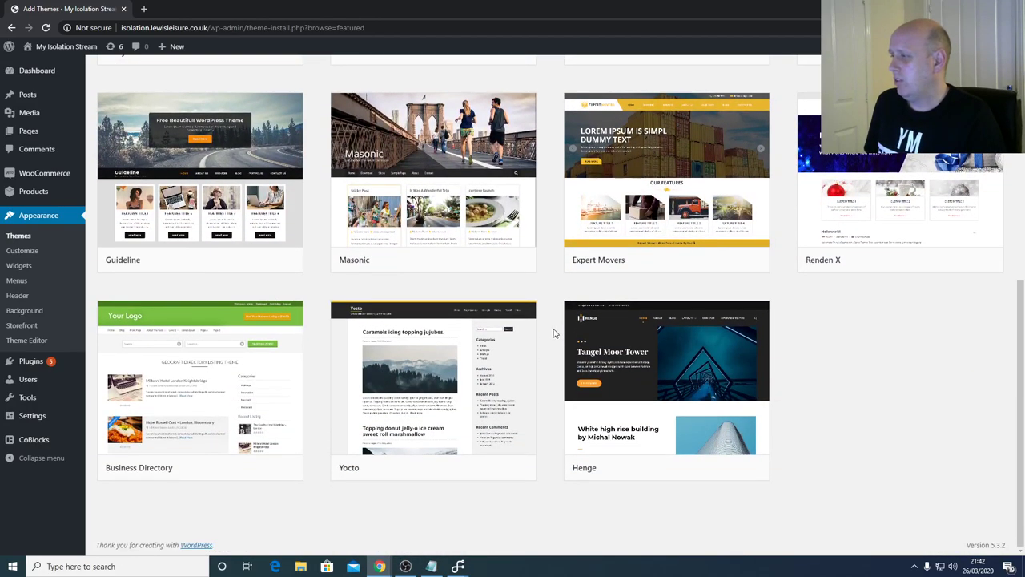
scroll(552, 331, "up", 6)
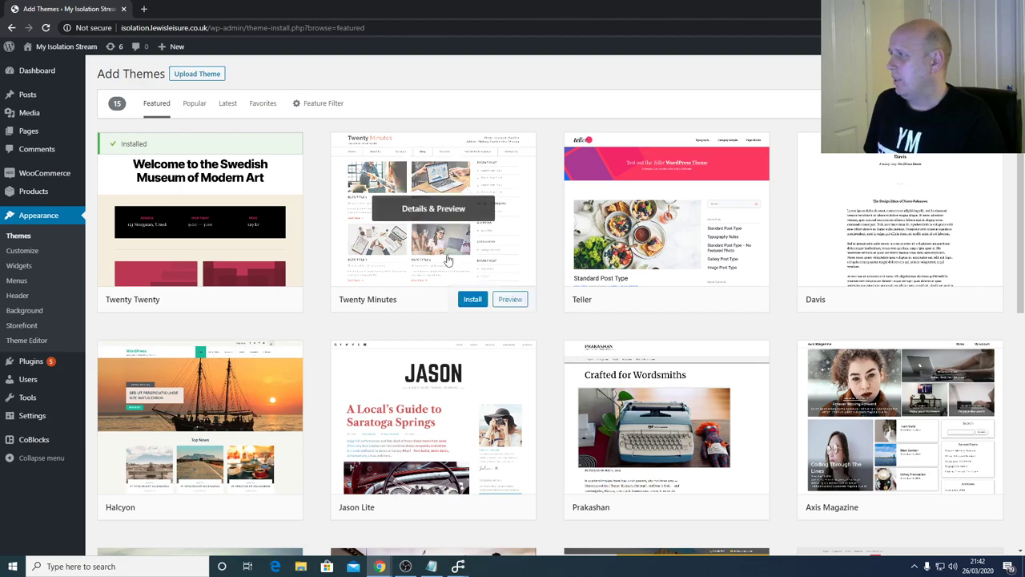
left_click(193, 104)
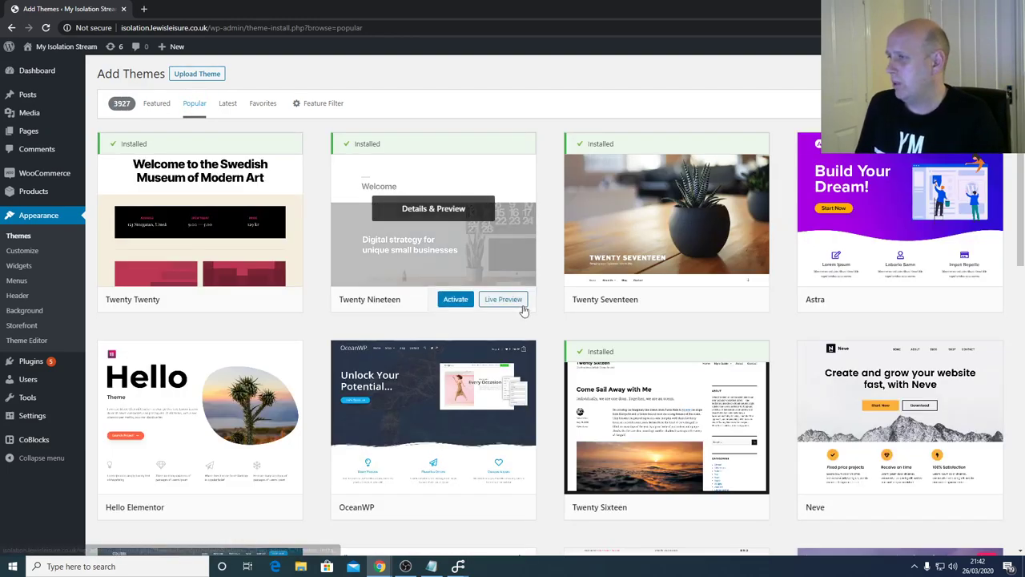
scroll(551, 321, "down", 3)
scroll(551, 322, "up", 3)
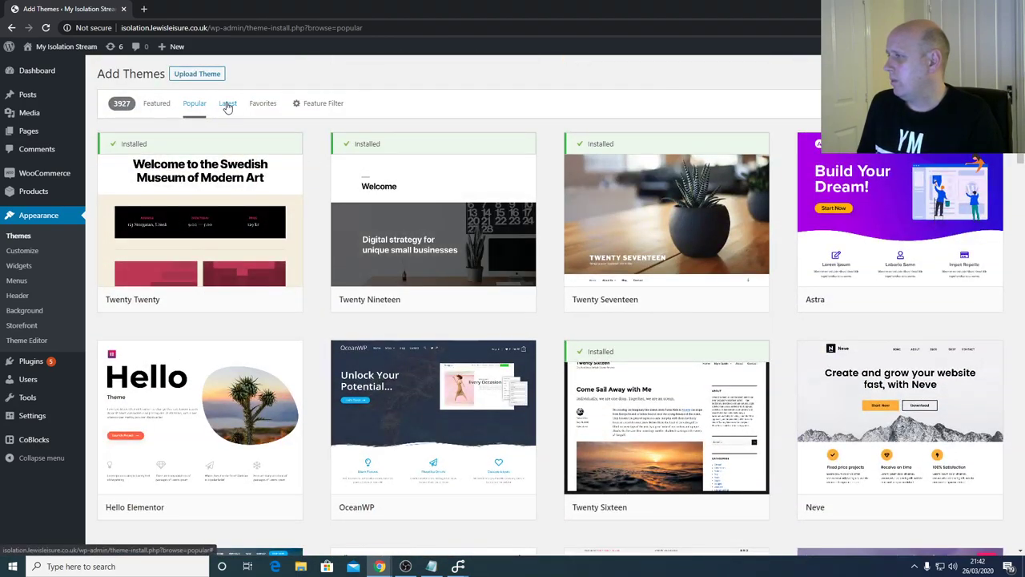
- Browse the Latest themes, scrolling past Focus Magazine and Travel Master down to LawPress Lite
left_click(228, 105)
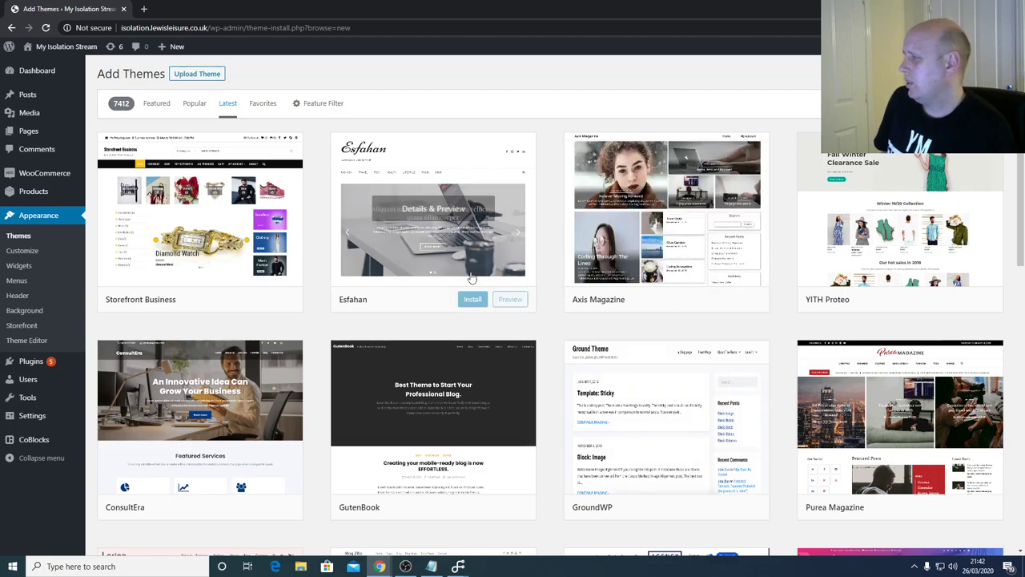
mouse_move(216, 168)
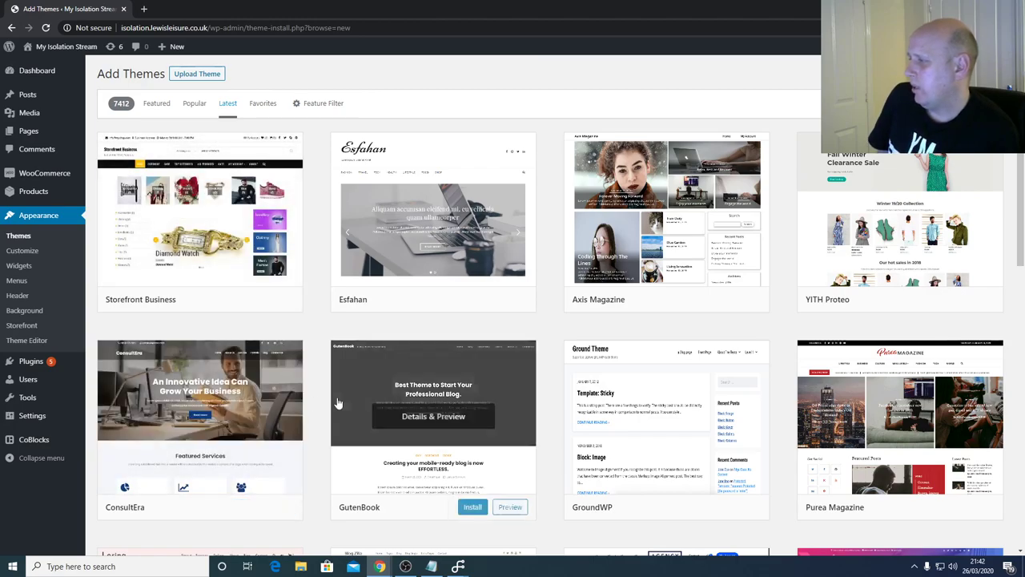
mouse_move(306, 374)
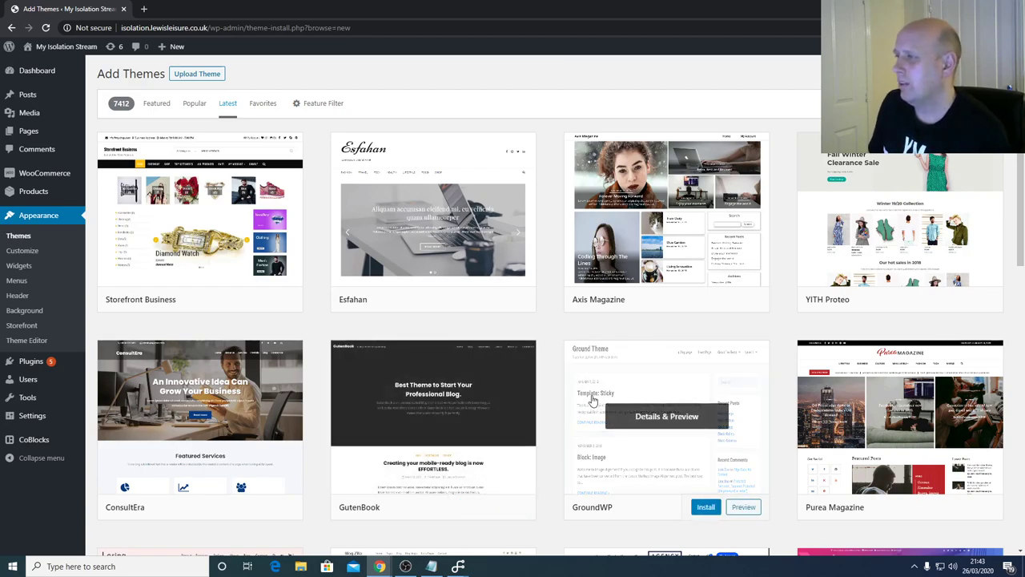
mouse_move(761, 238)
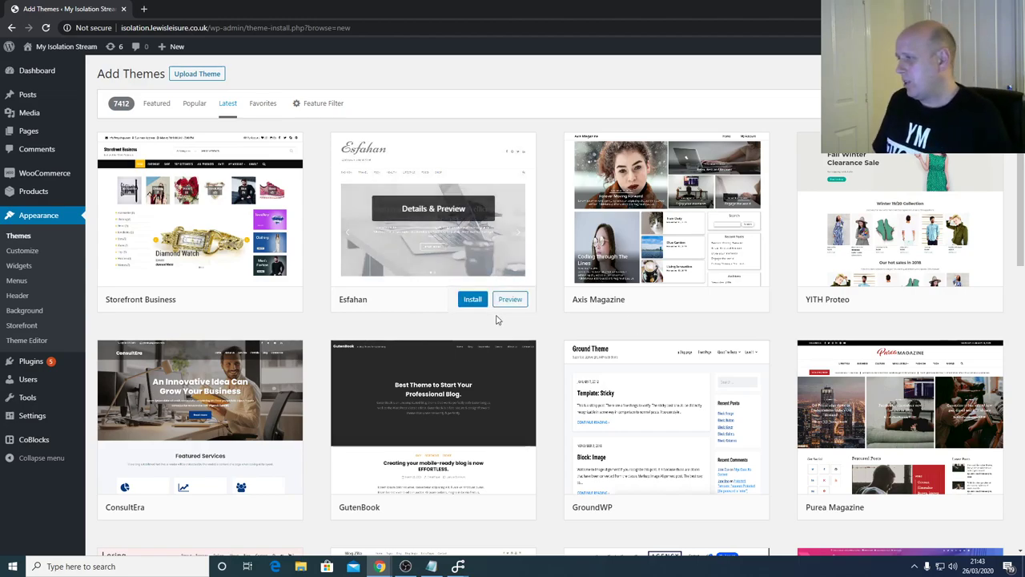
scroll(547, 379, "down", 1)
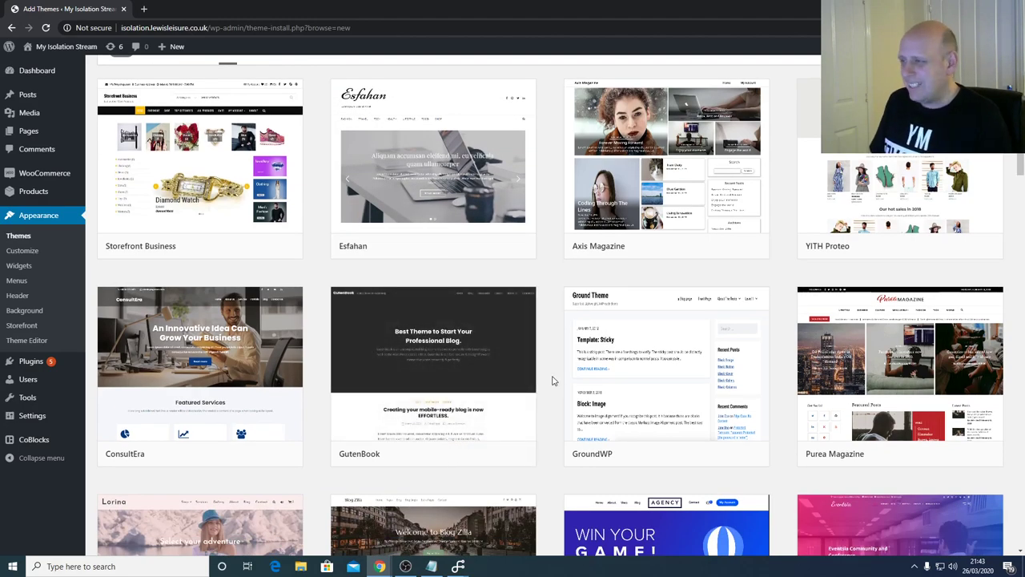
scroll(551, 379, "down", 4)
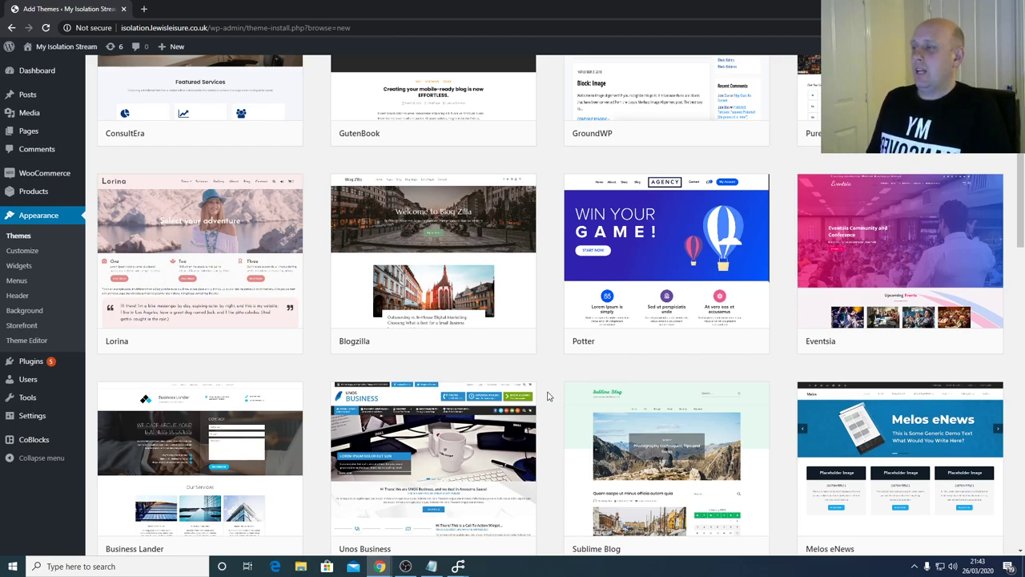
scroll(548, 396, "down", 2)
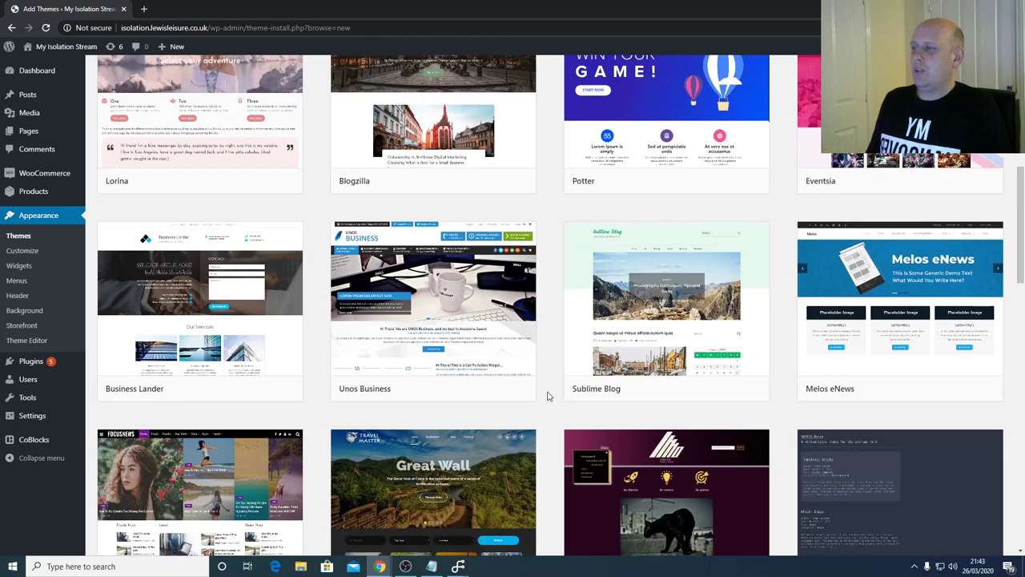
scroll(547, 396, "down", 2)
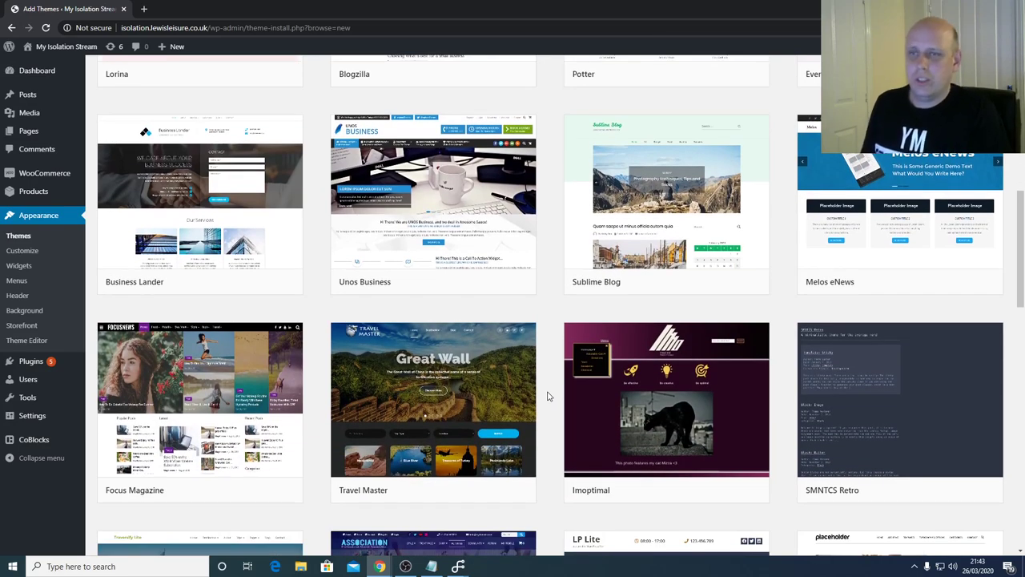
scroll(548, 395, "down", 1)
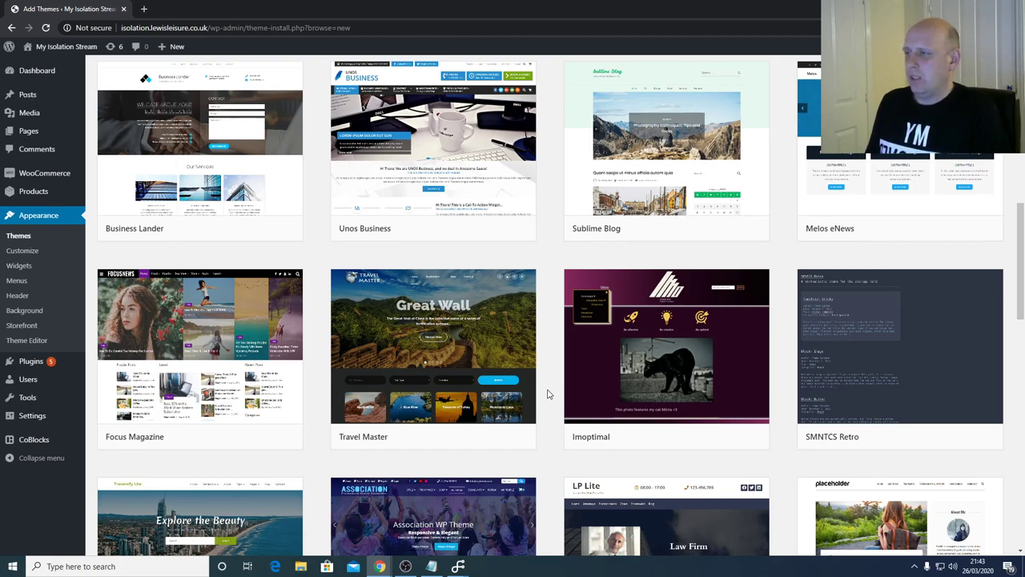
scroll(547, 394, "down", 2)
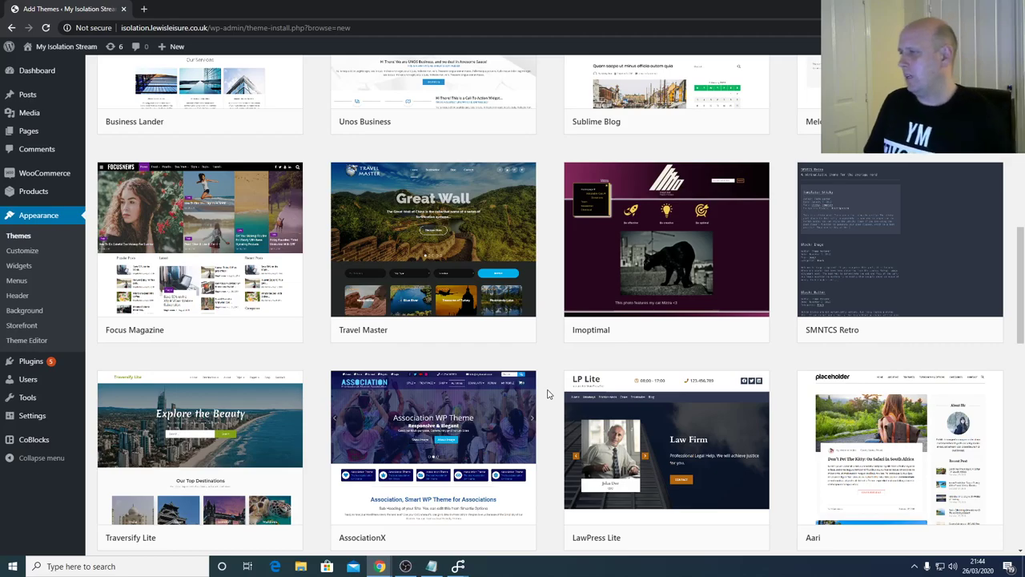
scroll(547, 393, "down", 3)
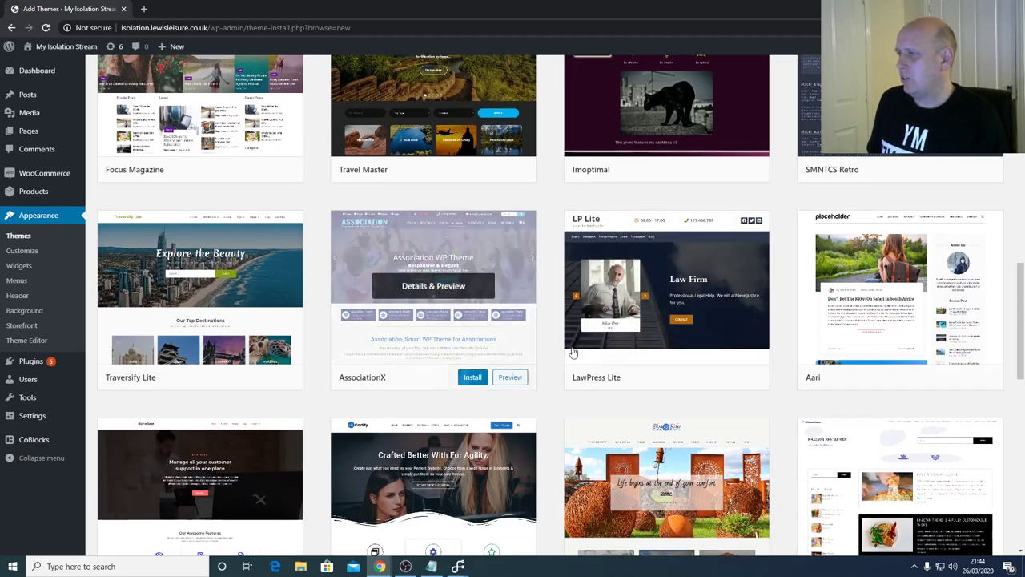
- Install the LawPress Lite theme from its preview and activate it as the site theme
left_click(617, 327)
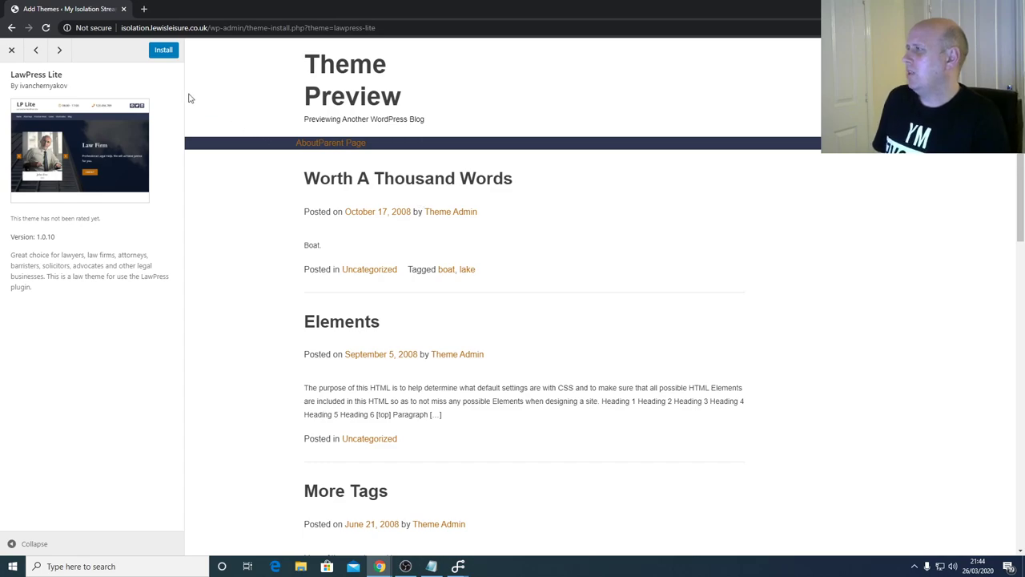
left_click(167, 55)
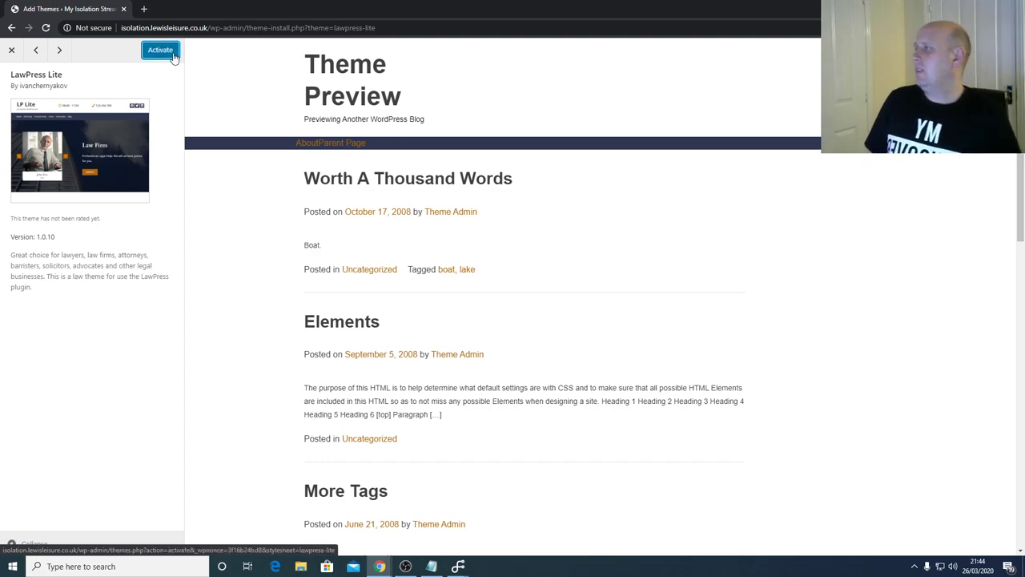
left_click(171, 58)
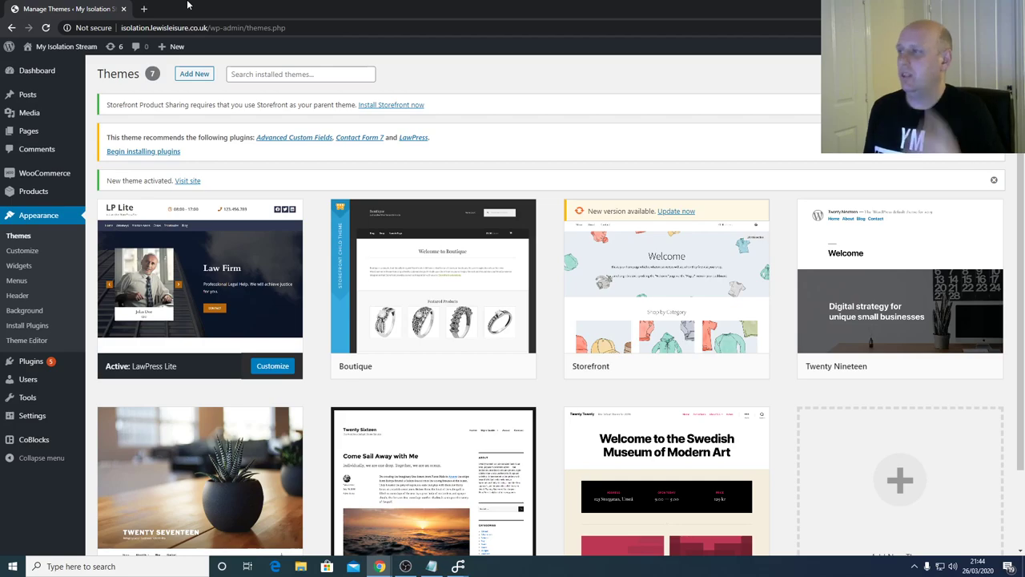
- Load isolation.lewisleisure.co.uk in a new private tab and scroll through the live storefront
left_click(143, 9)
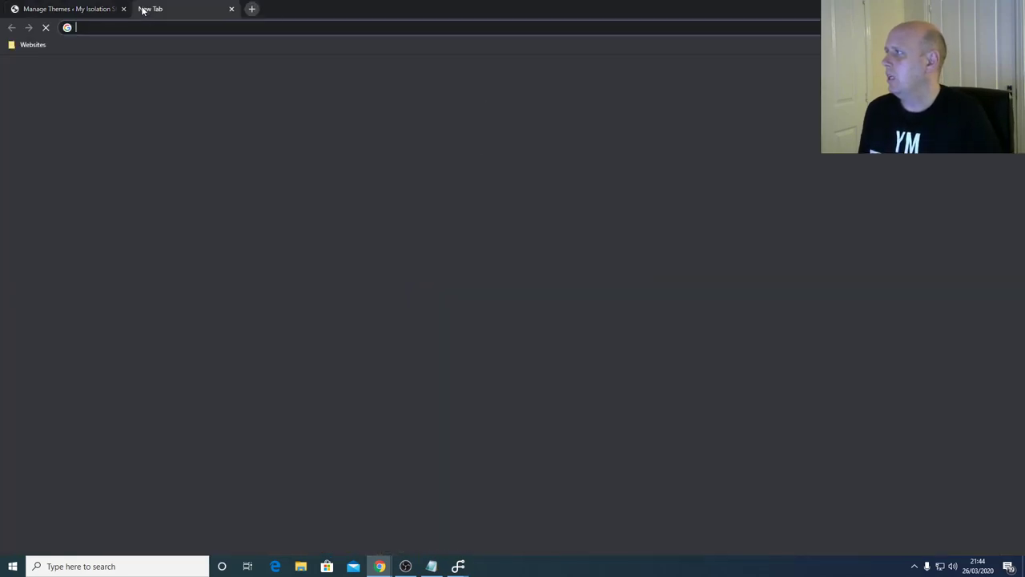
type("isolation")
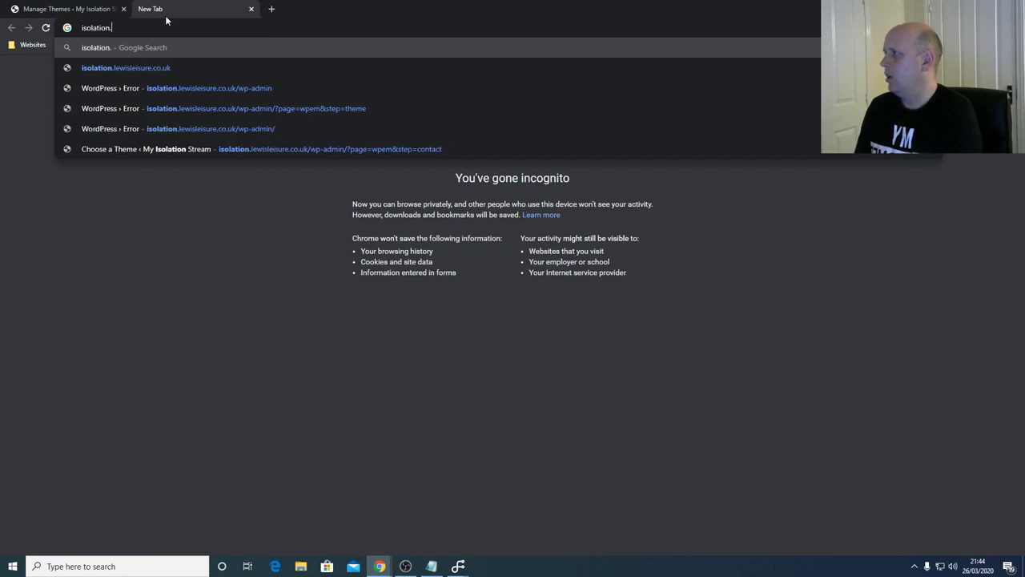
type(".lewisleis")
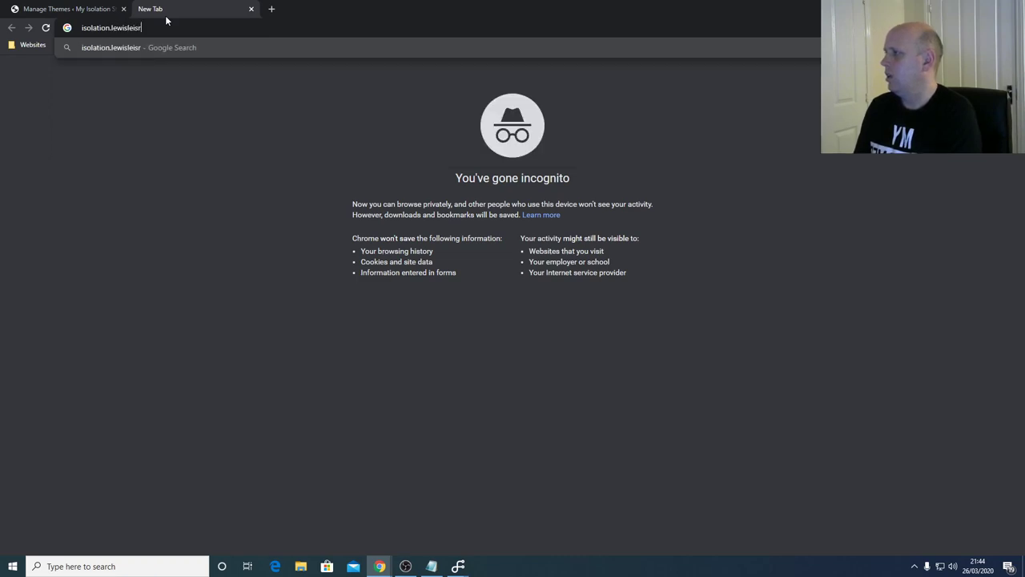
type("ure.co.")
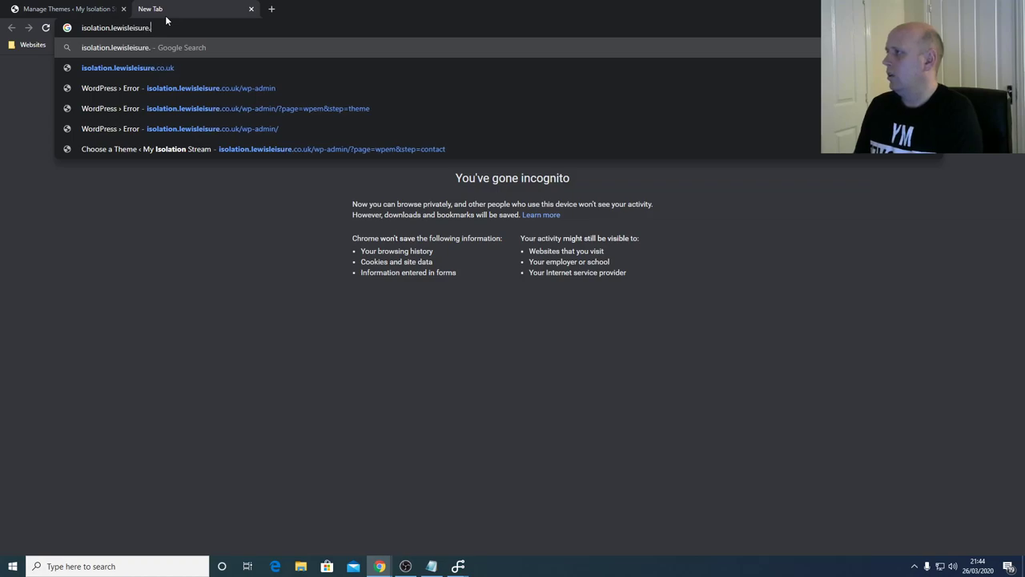
type("uk")
key("Return")
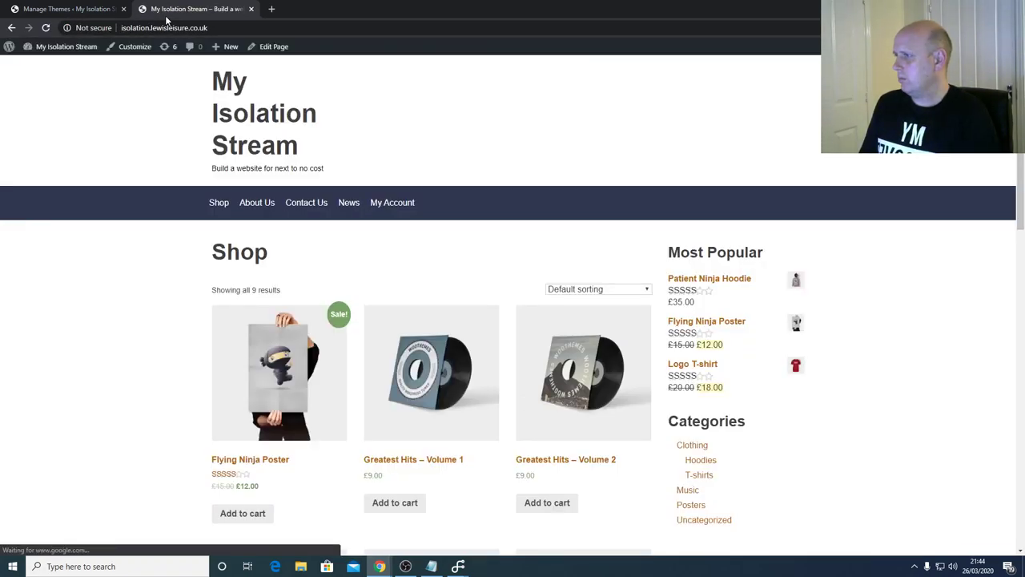
scroll(211, 178, "down", 8)
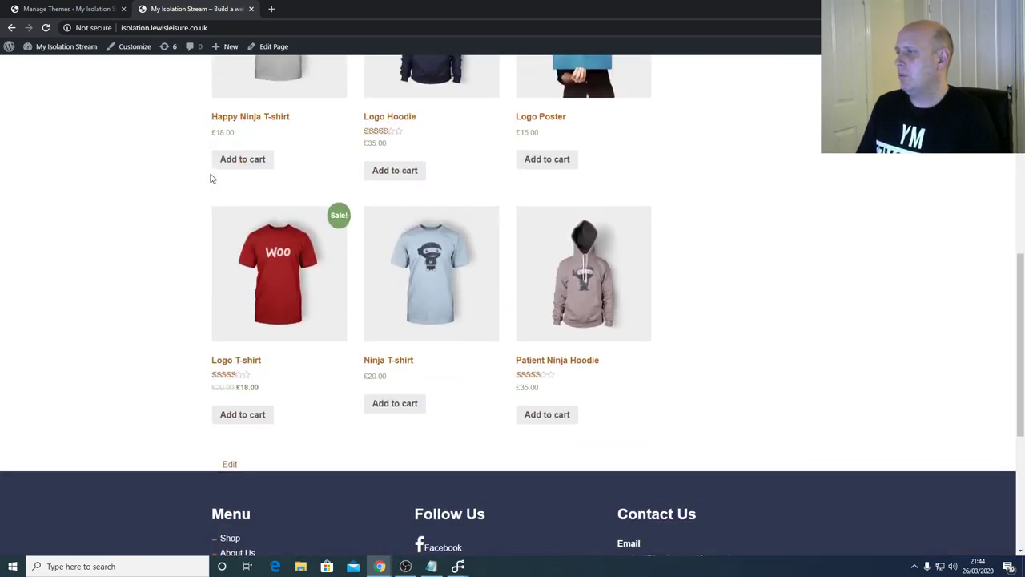
scroll(210, 178, "up", 8)
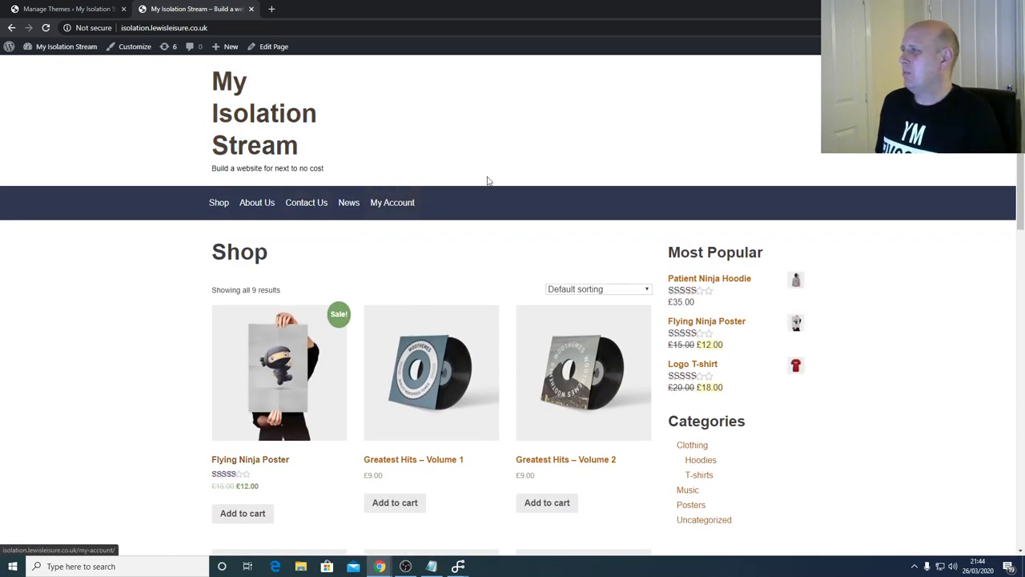
- Go back to the Manage Themes admin tab and open the Media Library
left_click(70, 8)
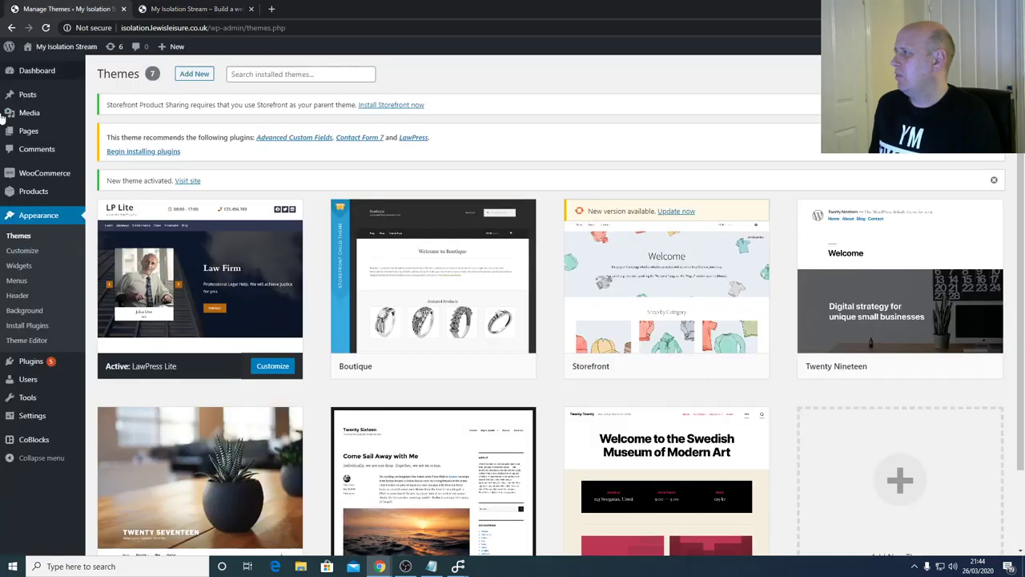
mouse_move(38, 116)
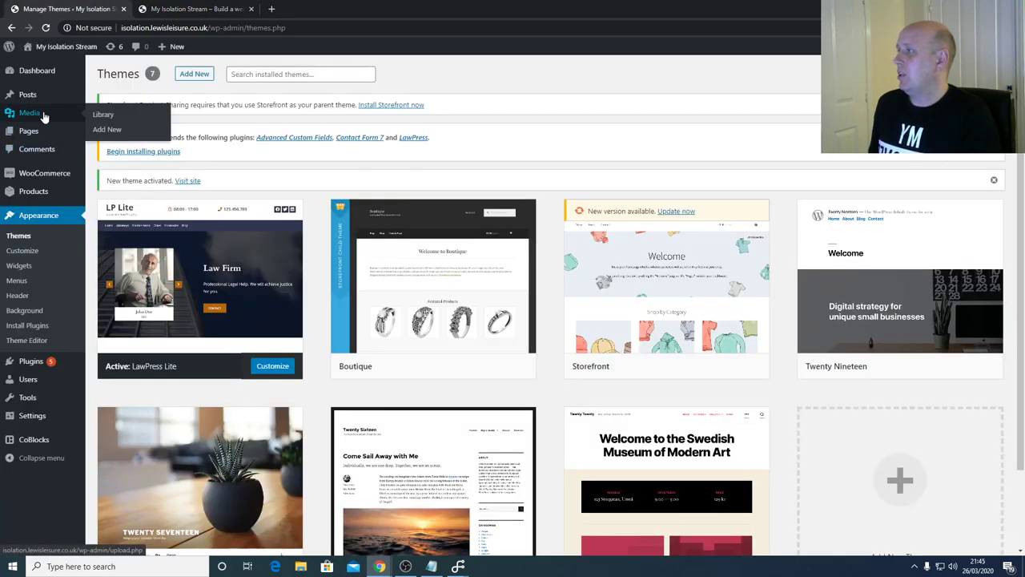
left_click(96, 116)
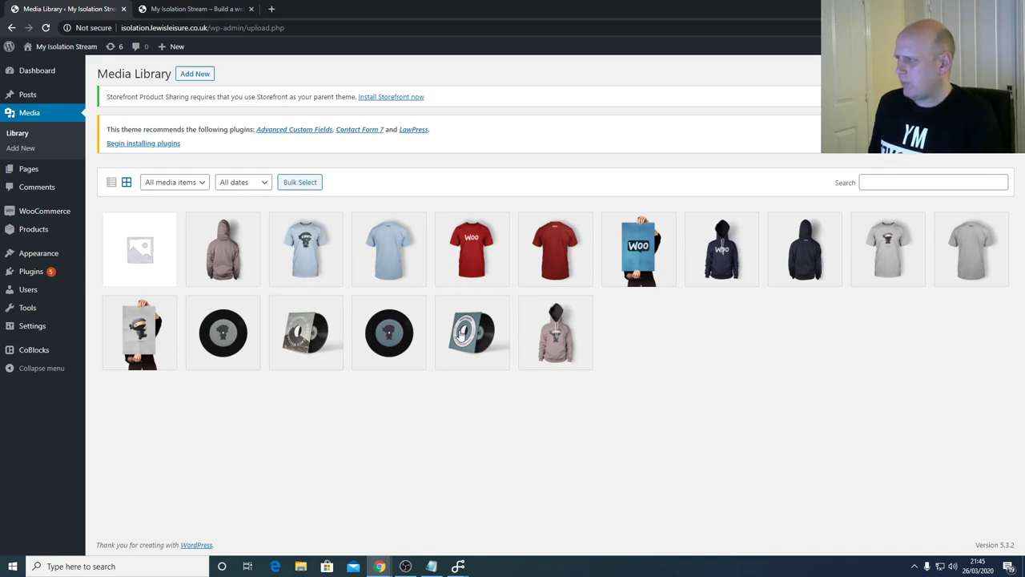
- View the woocommerce-placeholder image's attachment details, then go to the installed Plugins list
left_click(142, 265)
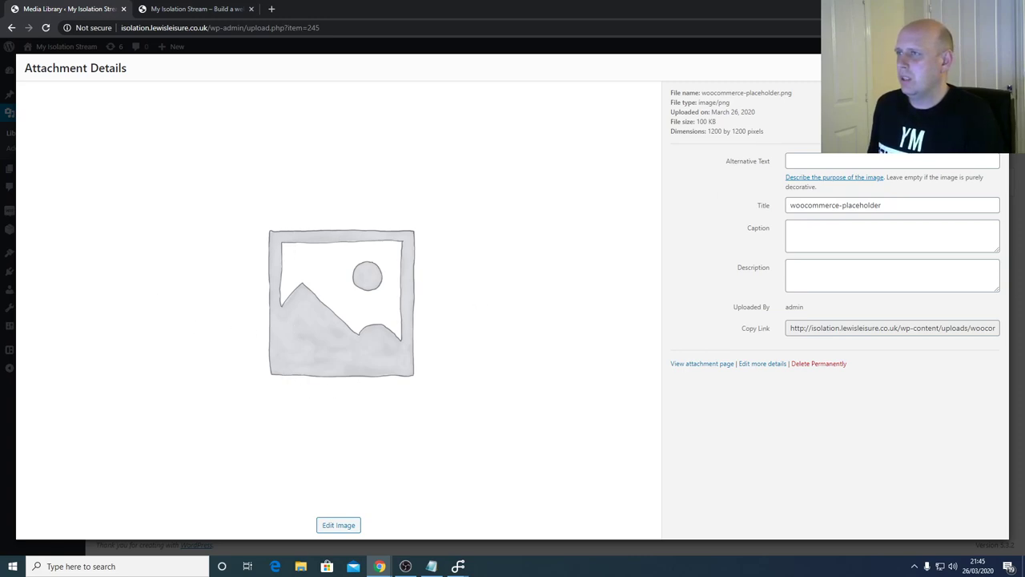
key("Escape")
mouse_move(67, 275)
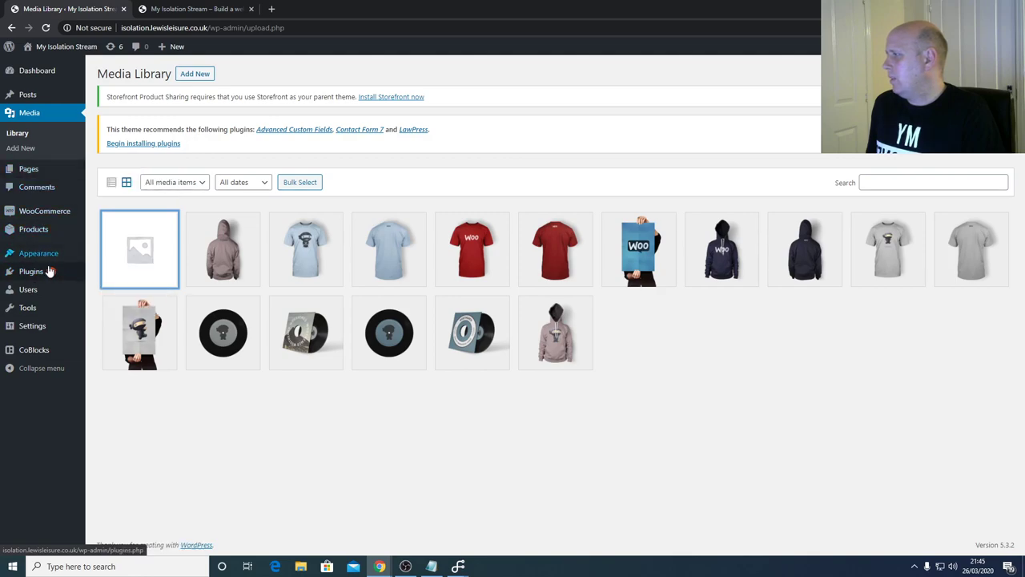
left_click(48, 271)
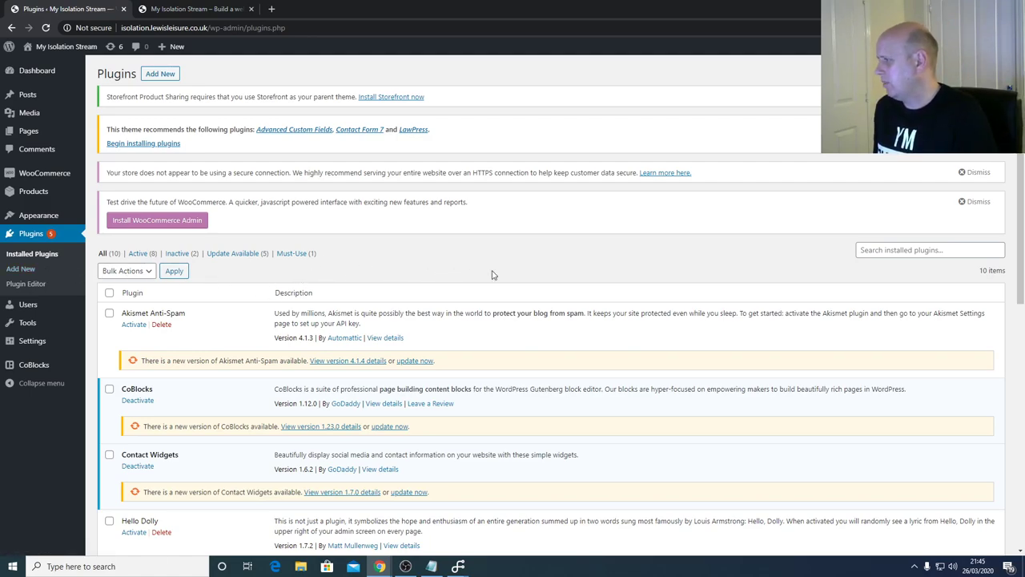
- Review the installed plugins, highlighting the WooCommerce name and Hello Dolly's description
scroll(492, 275, "down", 6)
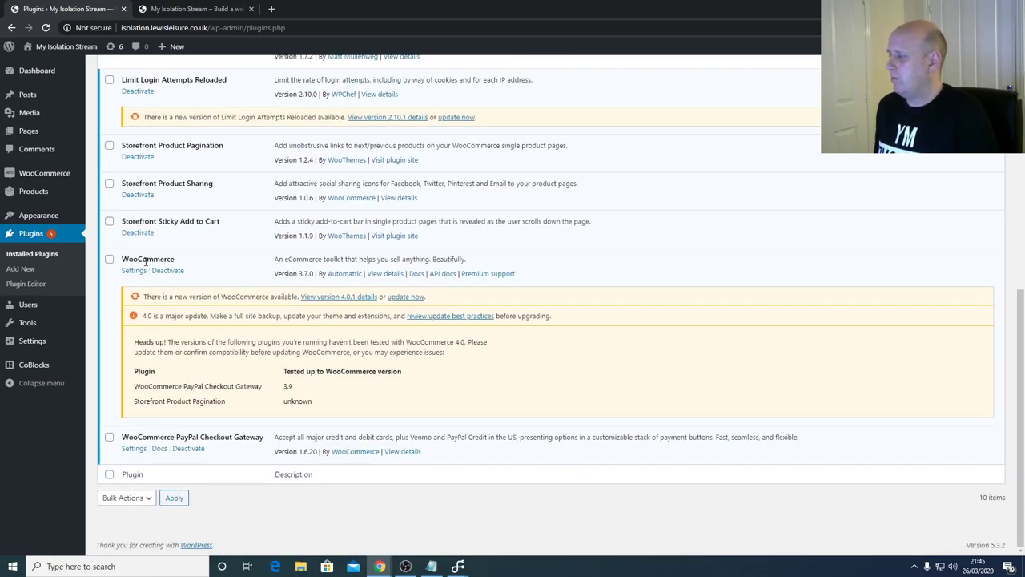
left_click_drag(189, 263, 124, 262)
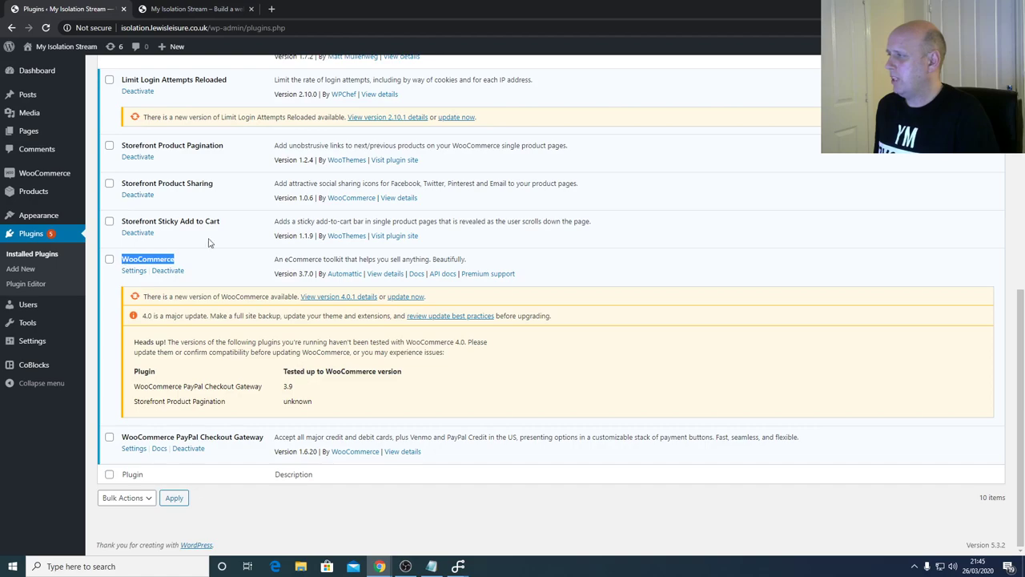
scroll(225, 200, "up", 2)
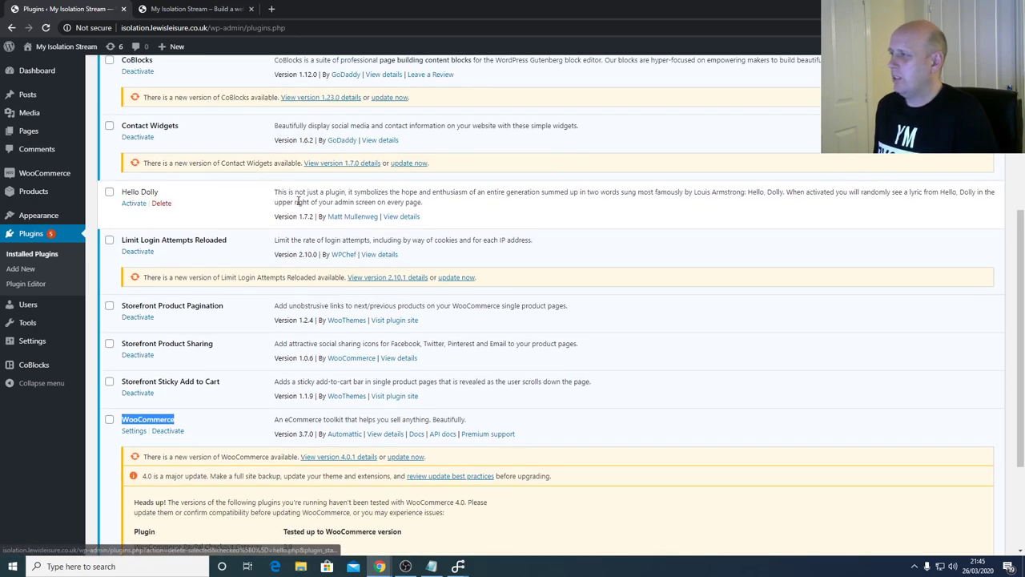
left_click_drag(424, 205, 276, 193)
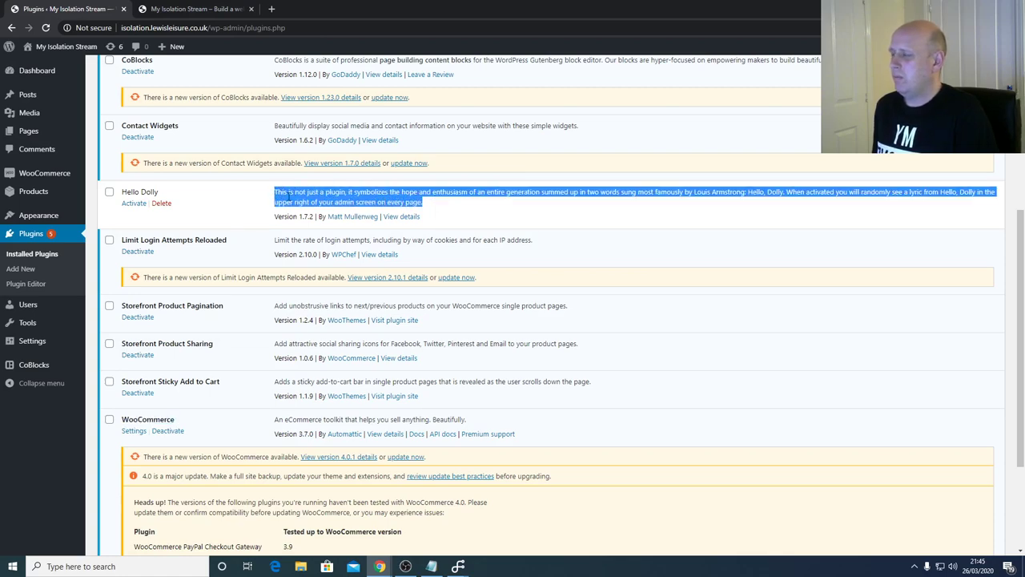
left_click(439, 206)
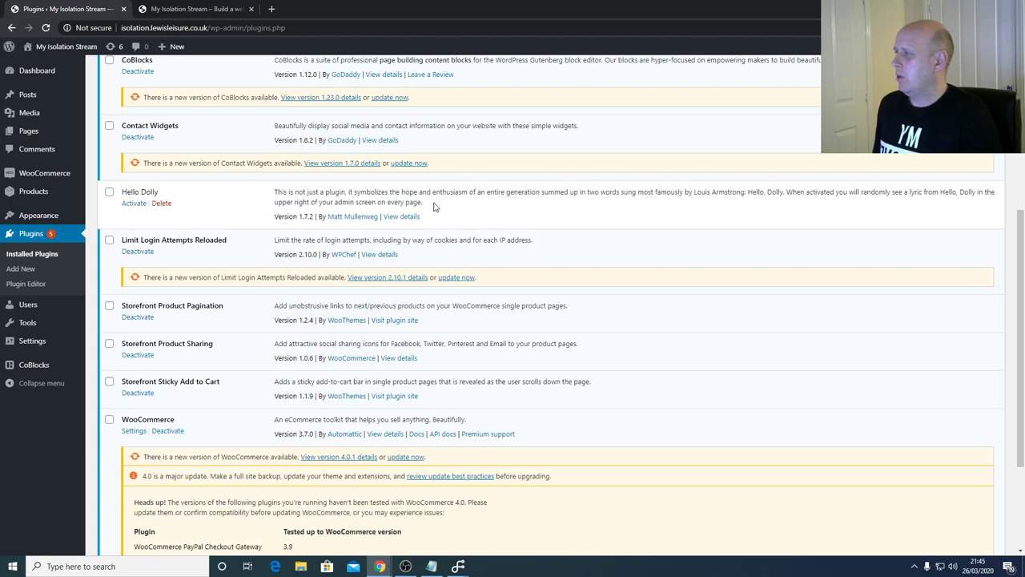
- Delete the Hello Dolly plugin and confirm, leaving 10 plugins listed
left_click(161, 202)
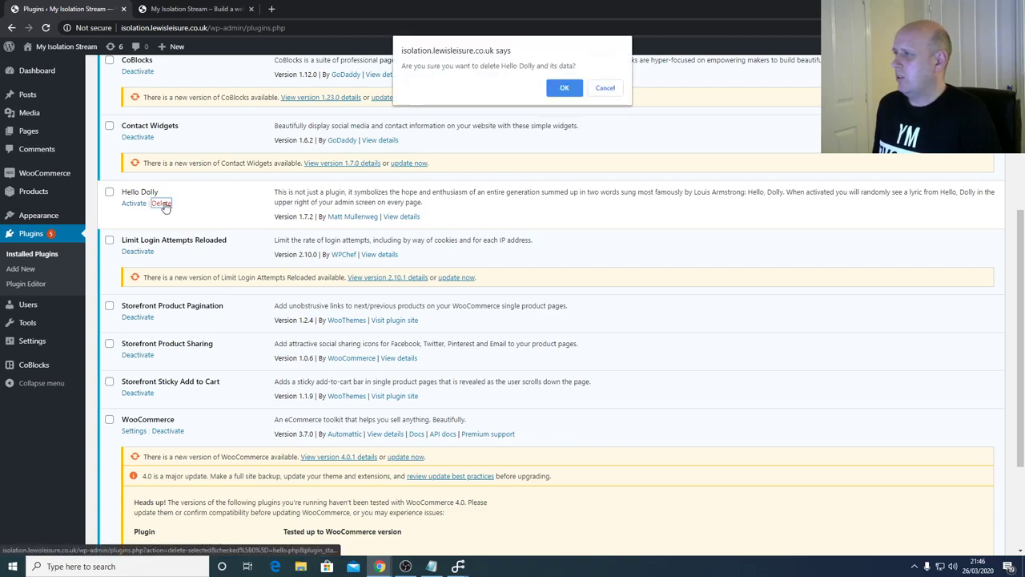
left_click(563, 88)
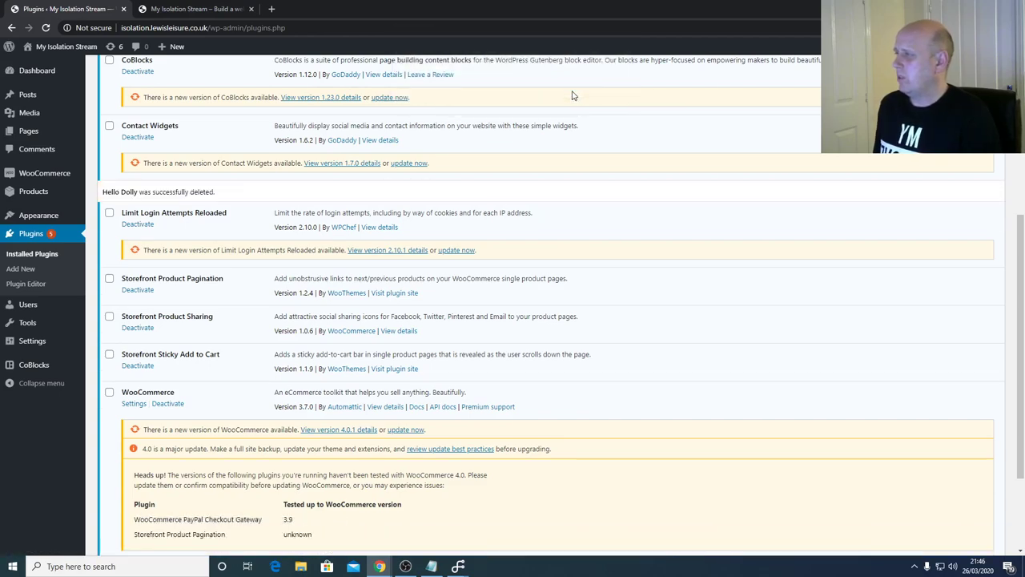
scroll(527, 133, "up", 5)
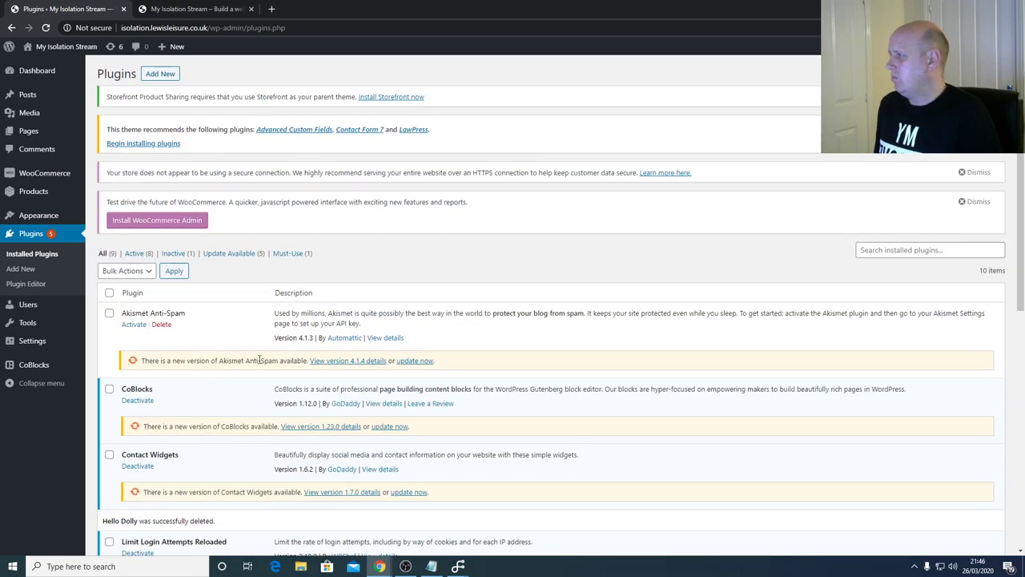
scroll(344, 357, "down", 1)
scroll(344, 357, "down", 3)
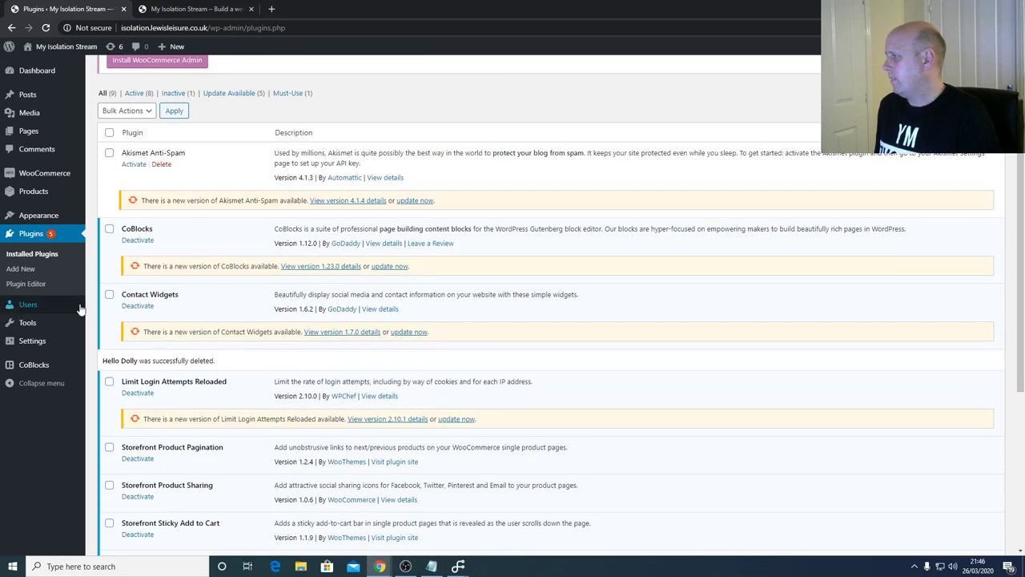
- Open All Users to see the single Administrator account with 1 post
left_click(32, 306)
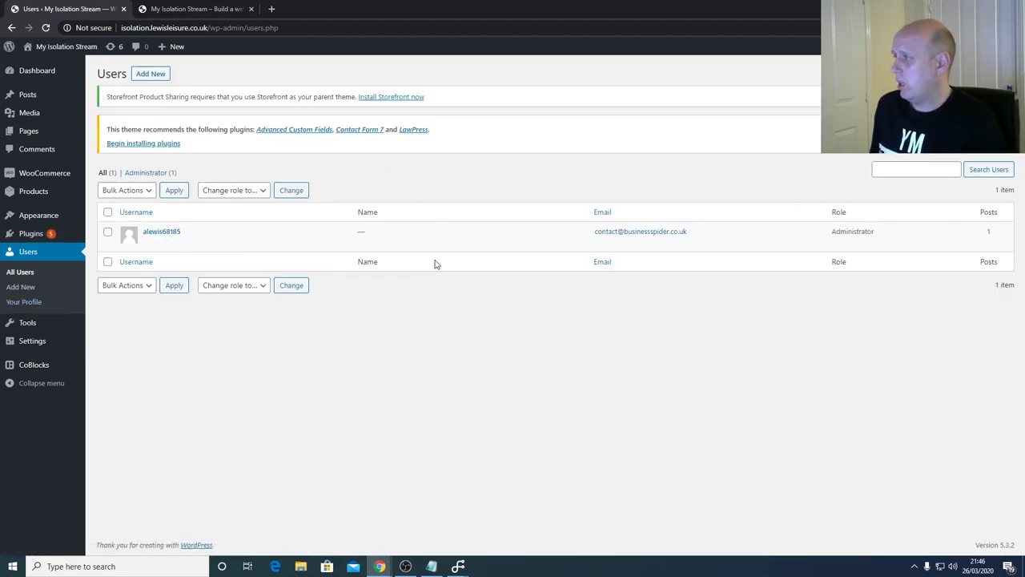
- Open WooCommerce Reports and inspect the sales-by-date chart legend for the last 7 days
mouse_move(80, 175)
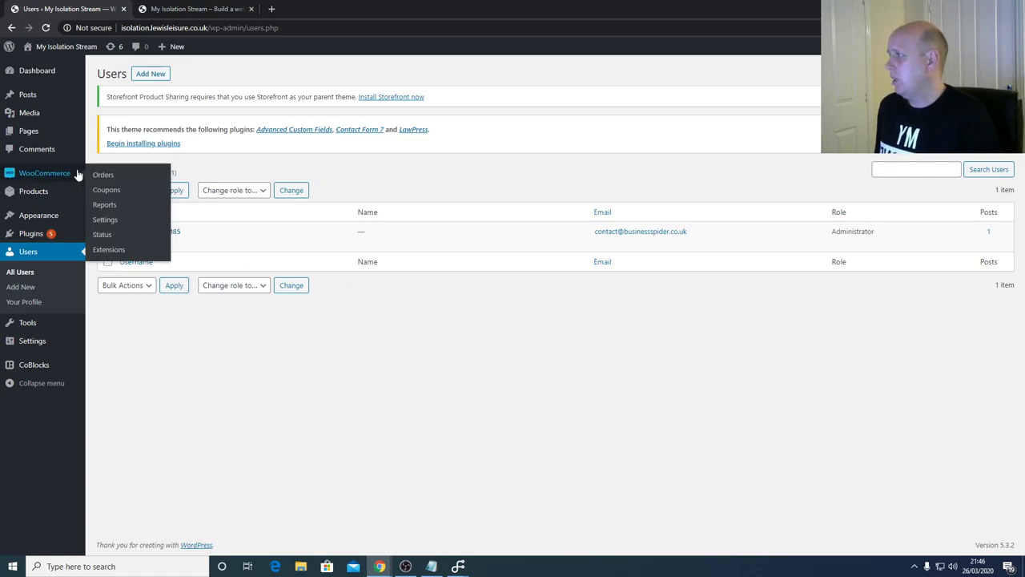
left_click(104, 205)
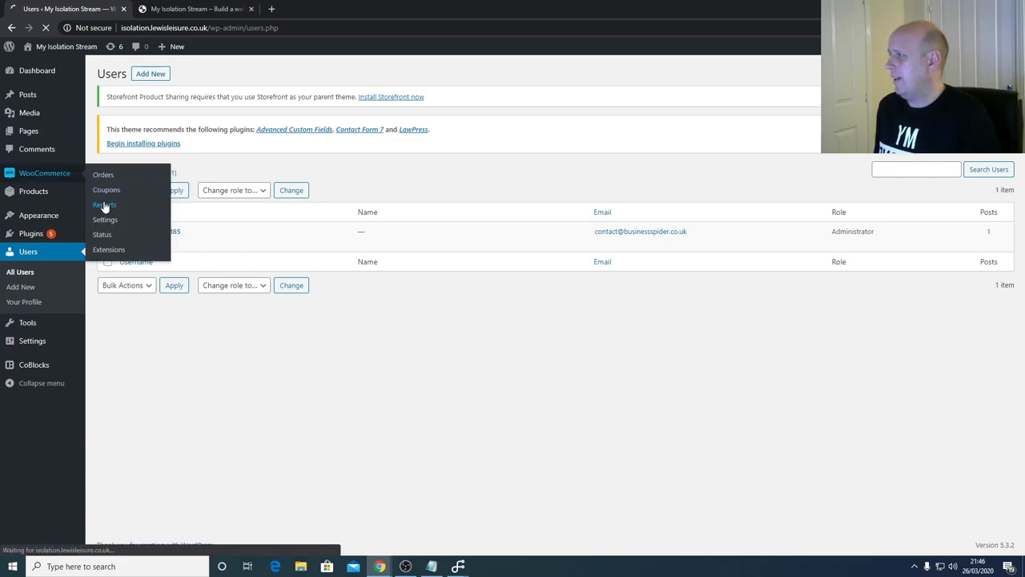
scroll(551, 357, "down", 3)
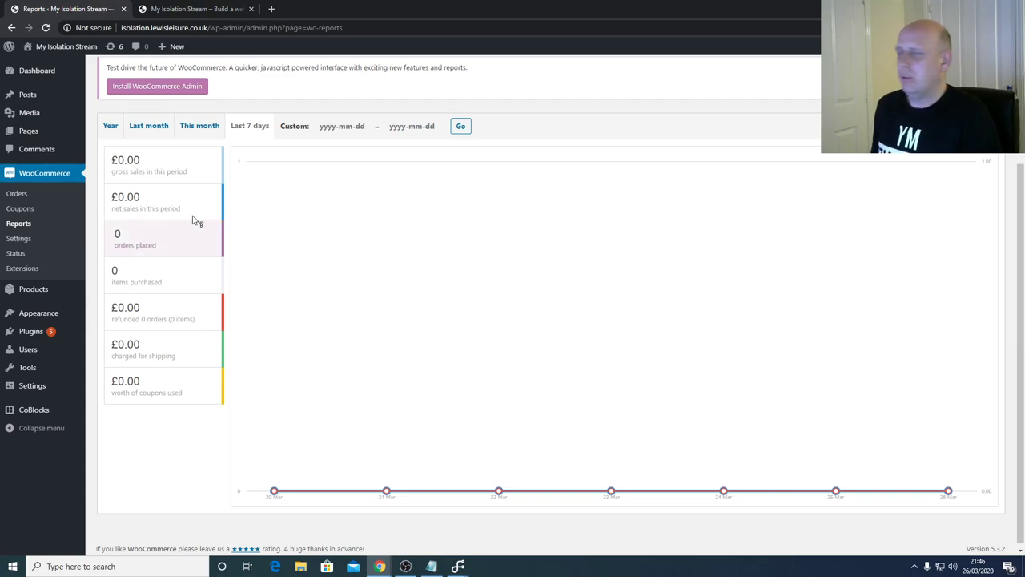
mouse_move(200, 206)
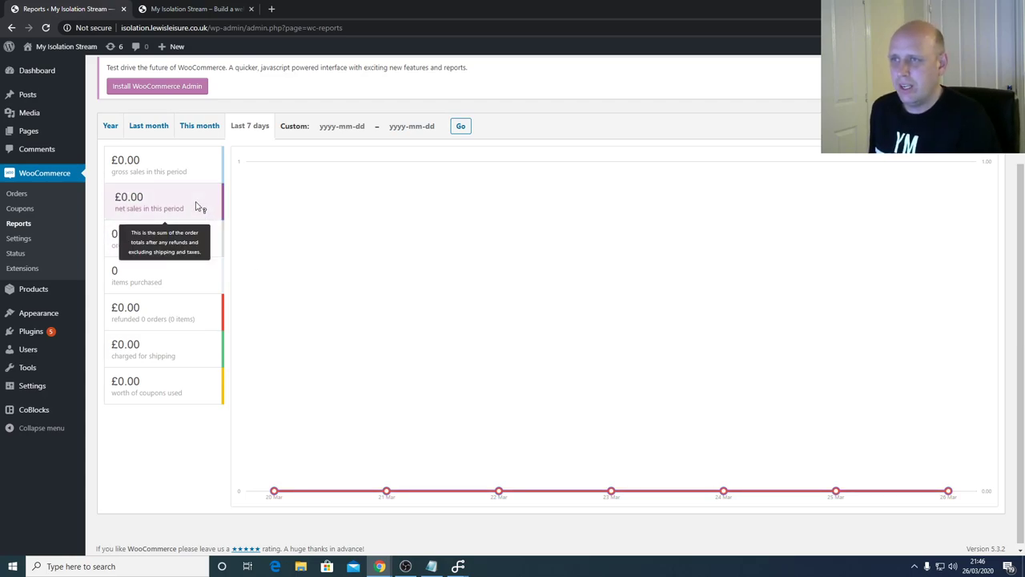
mouse_move(196, 179)
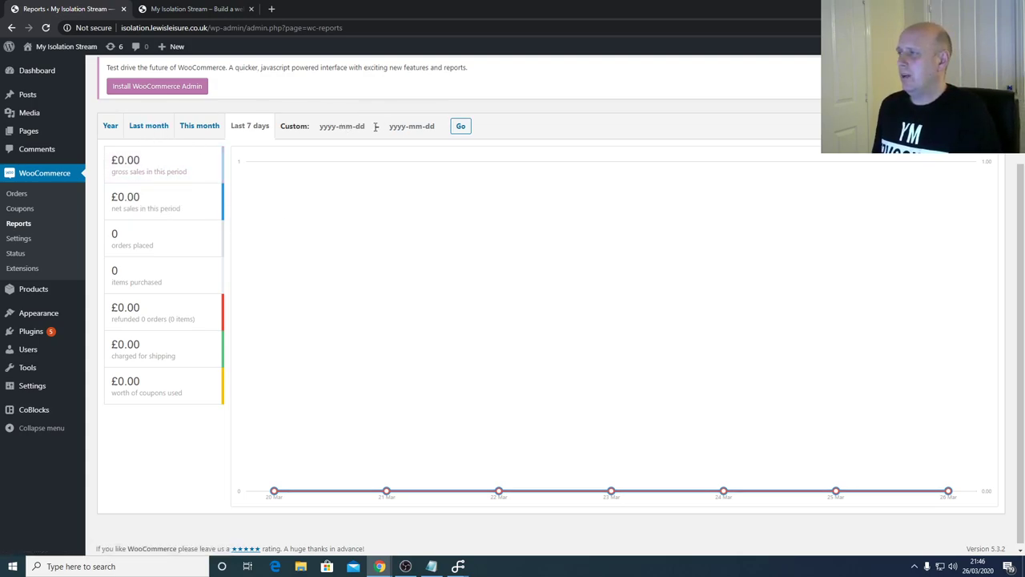
- Open and close the custom date calendar, then review the £0.00 sales and 0 orders
left_click(344, 126)
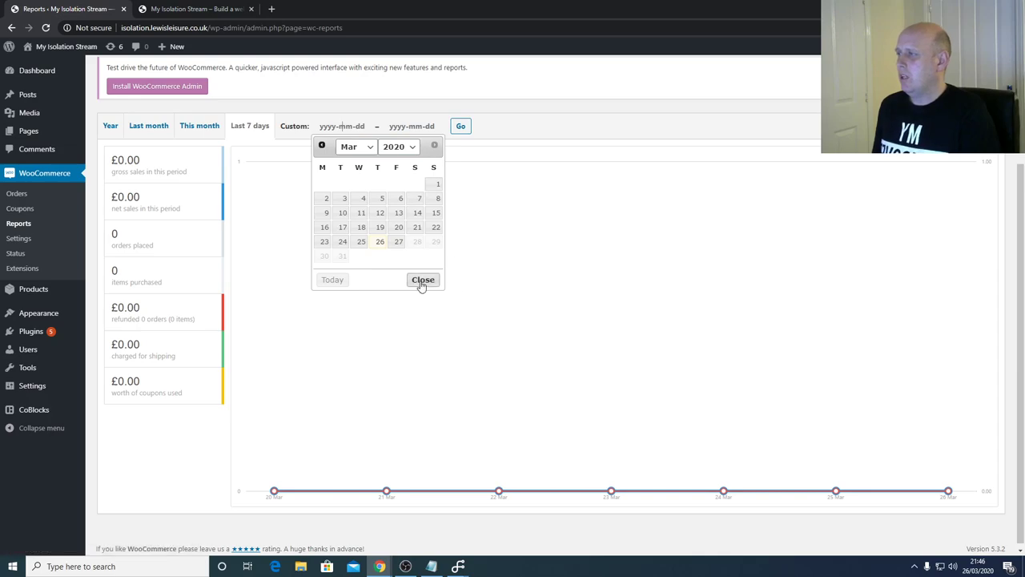
left_click(422, 279)
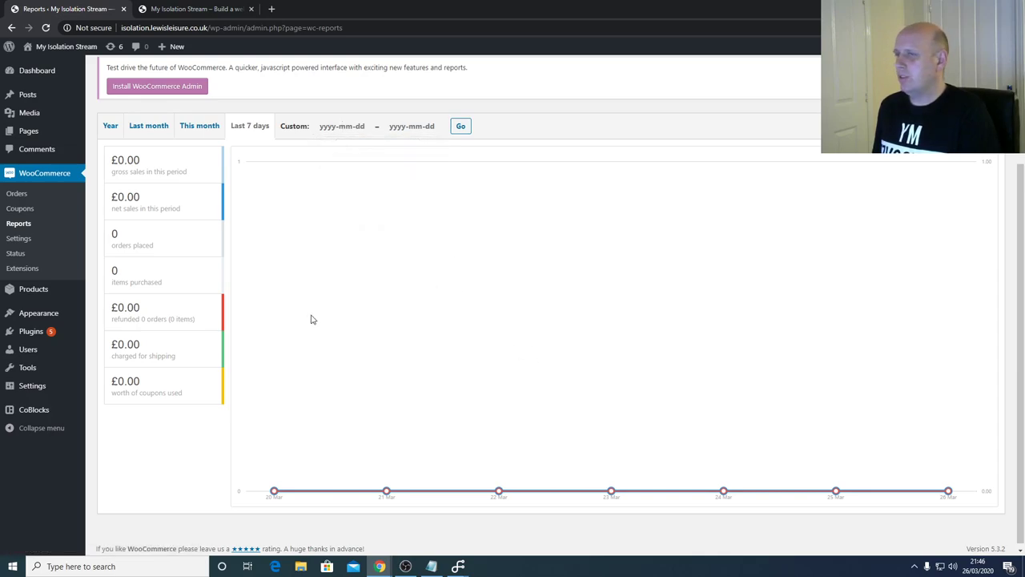
scroll(312, 320, "down", 1)
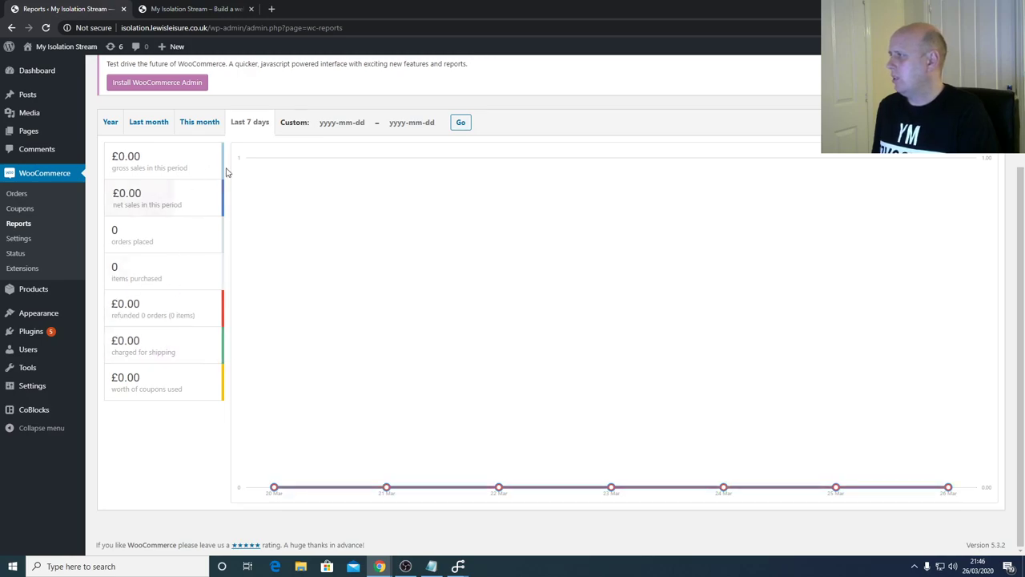
scroll(450, 298, "up", 1)
scroll(451, 297, "up", 3)
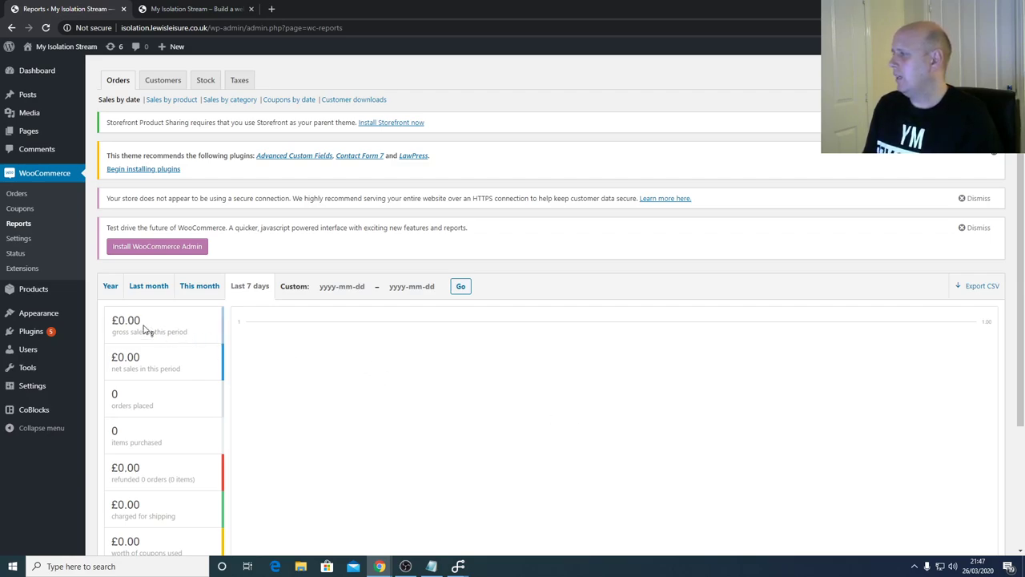
mouse_move(54, 356)
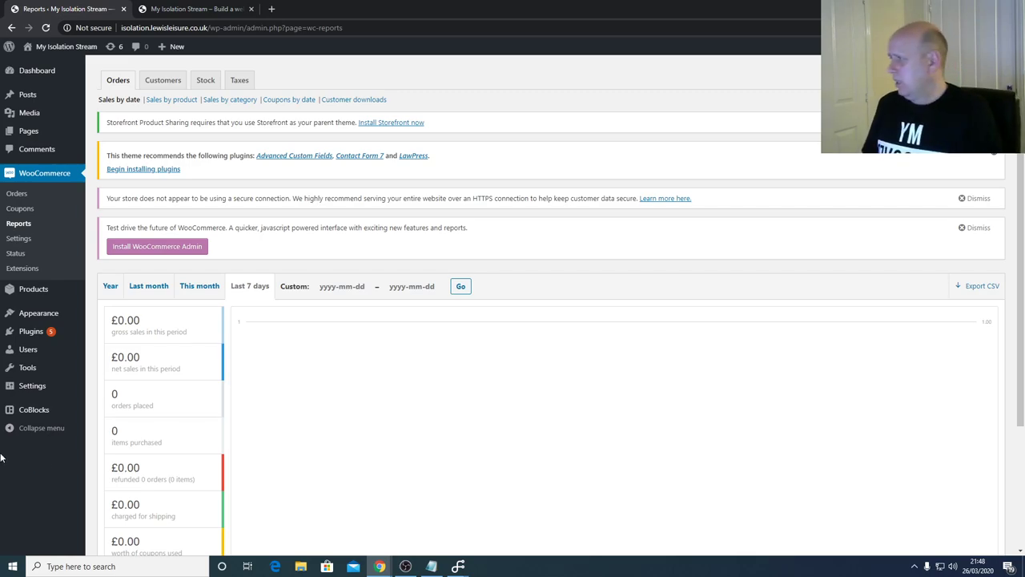
mouse_move(40, 296)
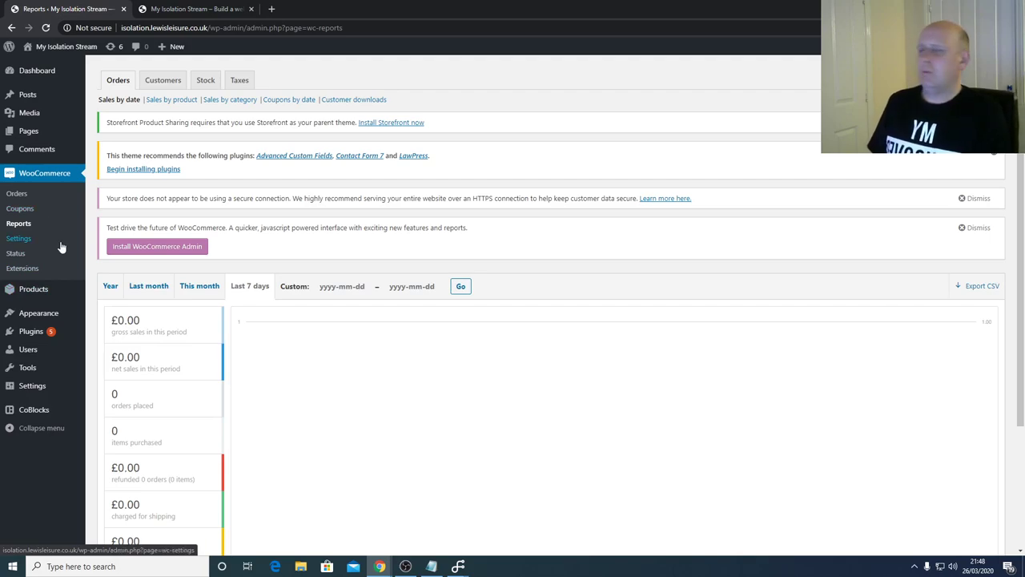